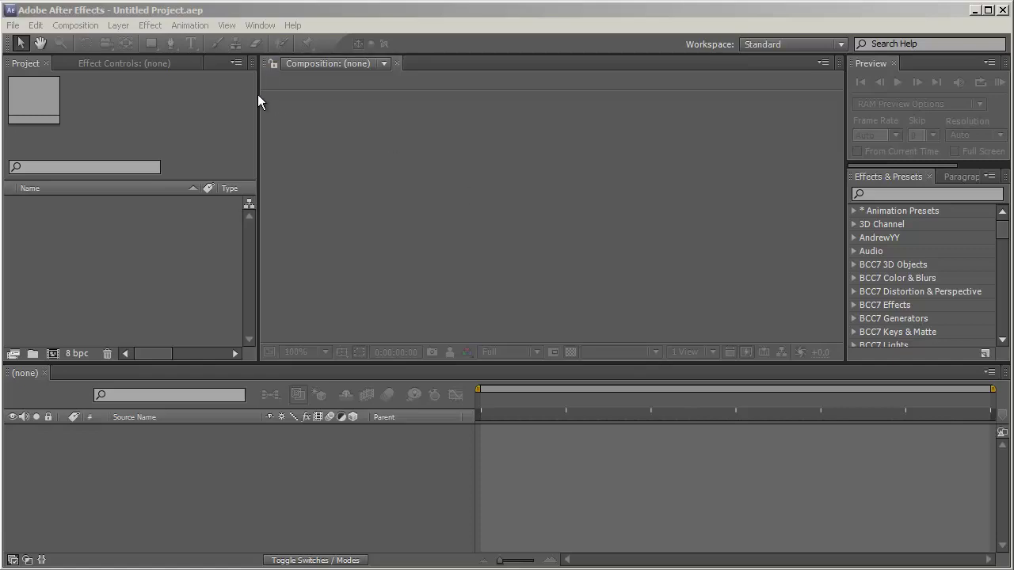
- Create a composition named Main_Comp using the HDV/HDTV 720 25 preset at 1280 x 720 px
left_click(87, 25)
left_click(91, 41)
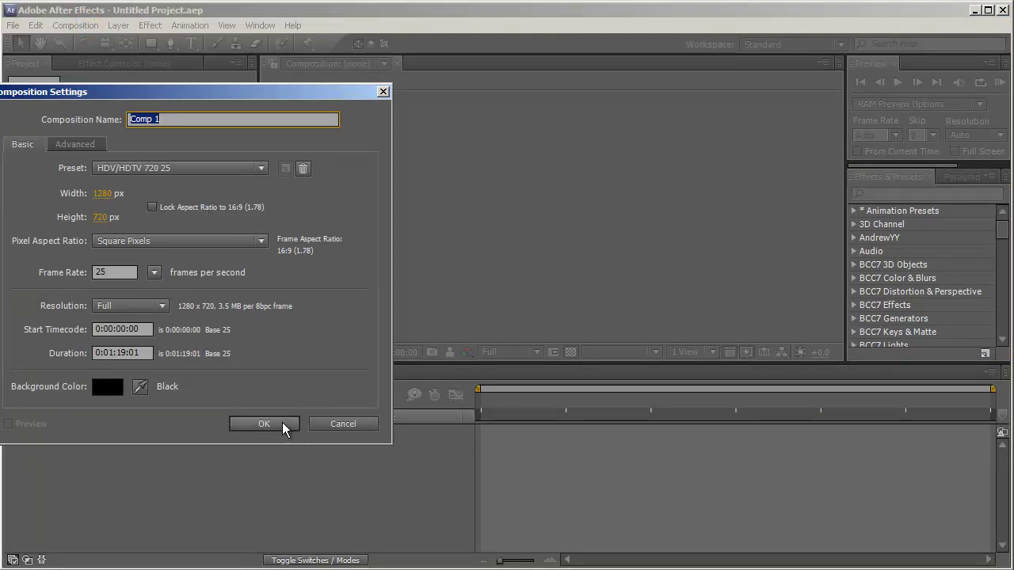
left_click(204, 118)
key("BackSpace")
key("BackSpace")
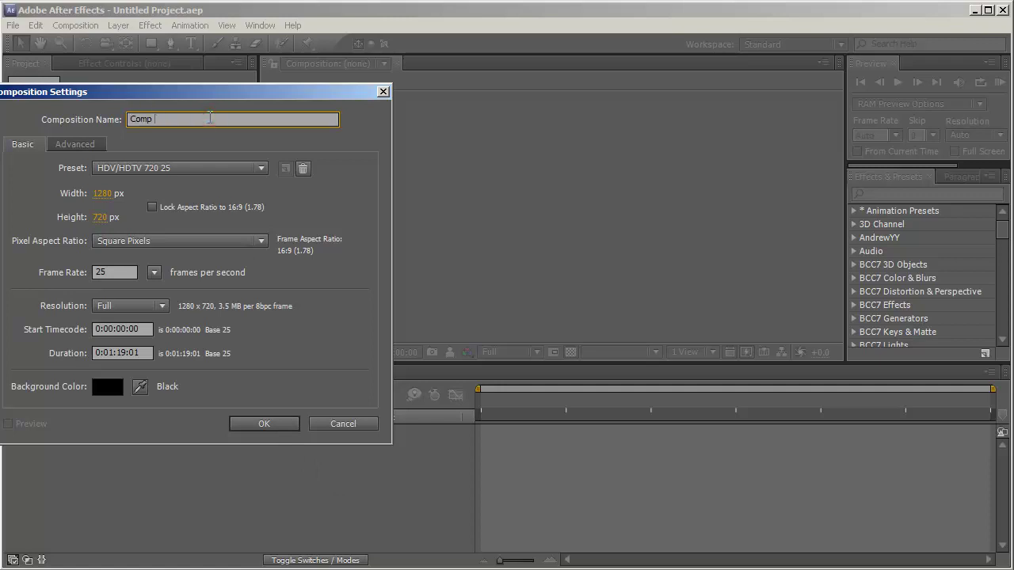
key("Home")
type("Main_")
key("Return")
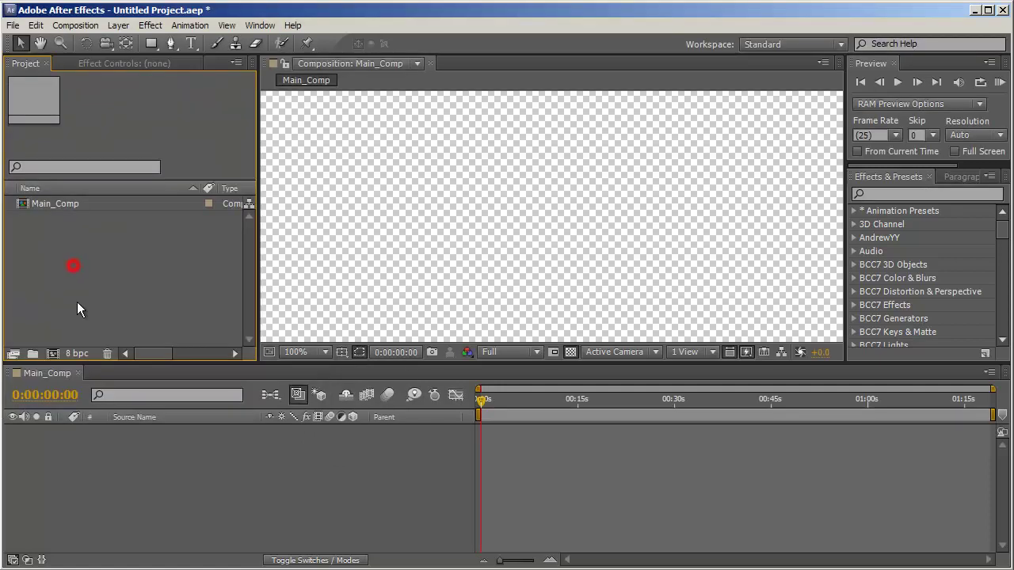
- Create a project folder named Comps, put Main_Comp inside it and expand the folder
left_click(33, 354)
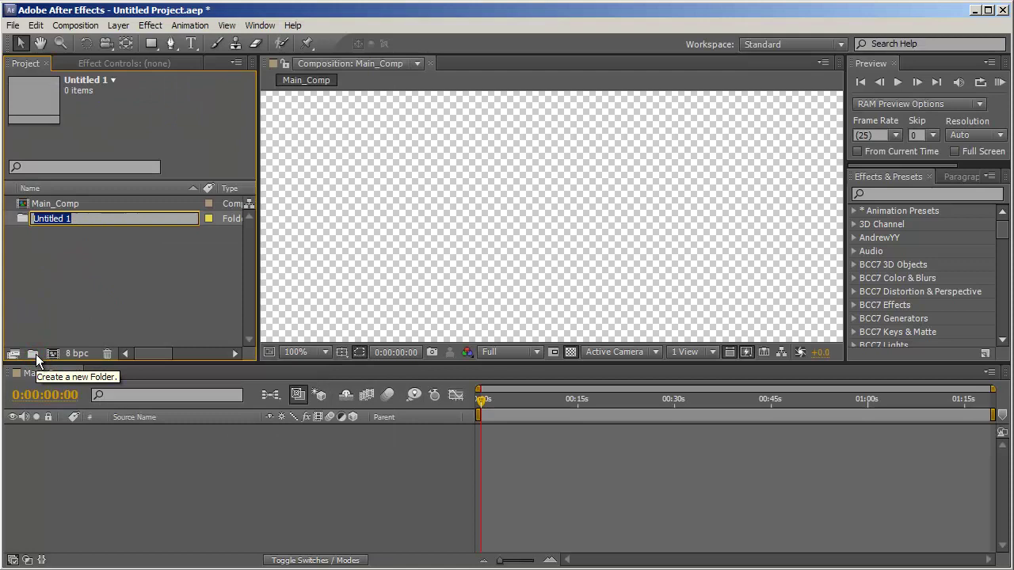
type("Comps")
key("Return")
left_click_drag(46, 217, 41, 204)
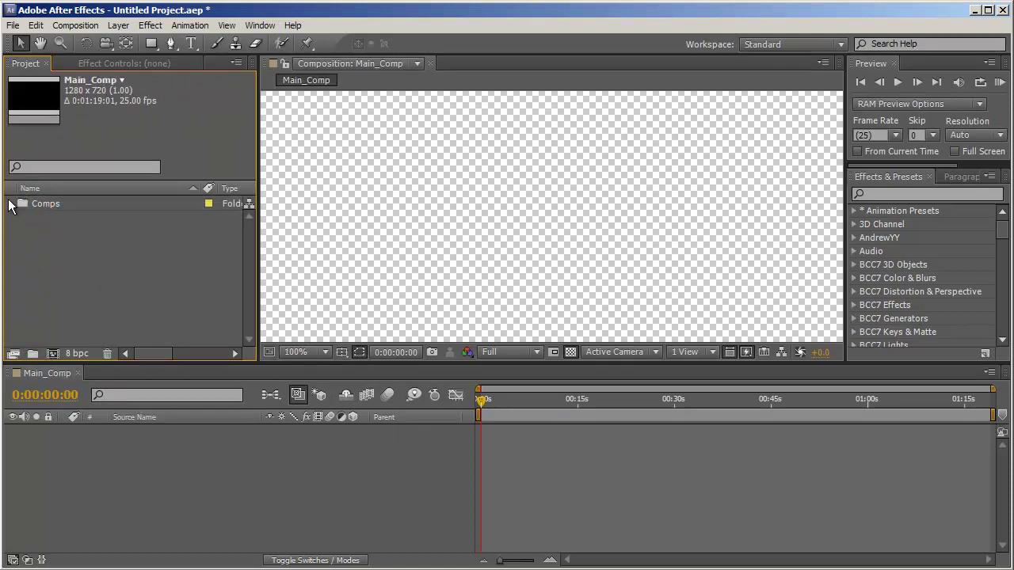
left_click(9, 204)
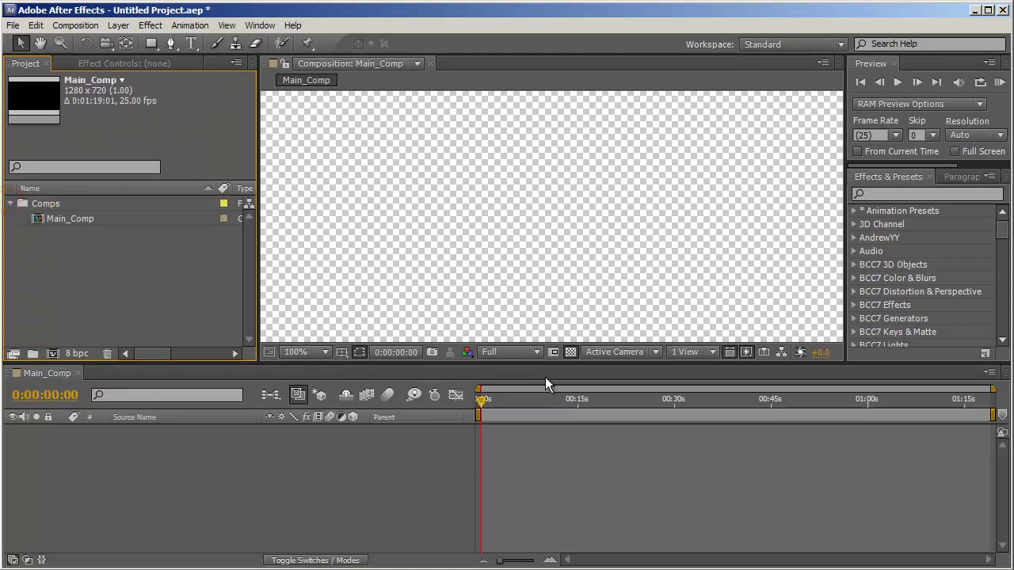
- Enlarge the composition viewer area and add a text layer reading AETUTS+ in the frame
left_click_drag(551, 366, 551, 422)
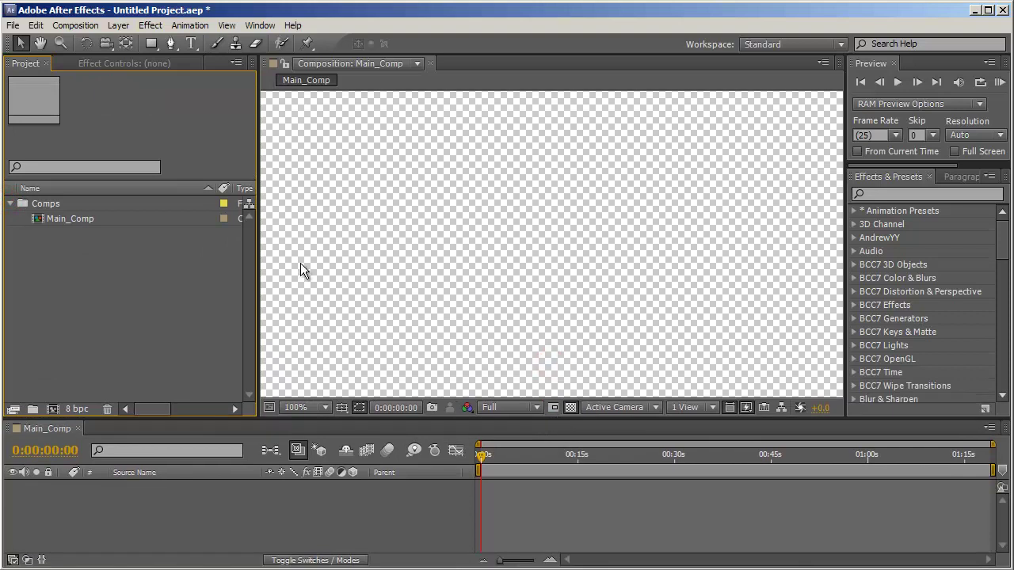
scroll(457, 286, "down", 1)
mouse_move(450, 265)
left_mouse_down()
mouse_move(473, 261)
mouse_move(463, 266)
left_mouse_up()
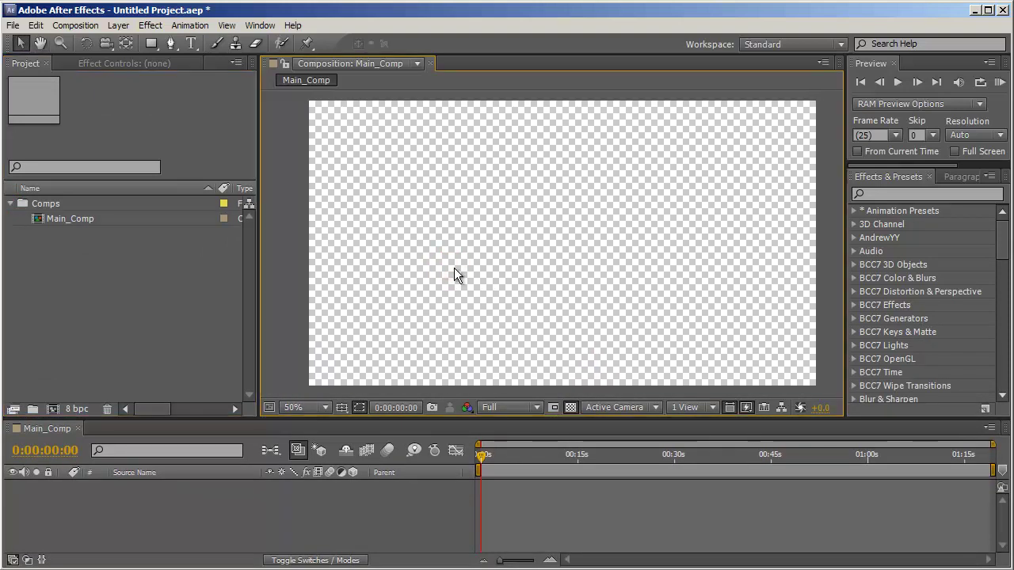
key("ctrl+t")
left_click(409, 237)
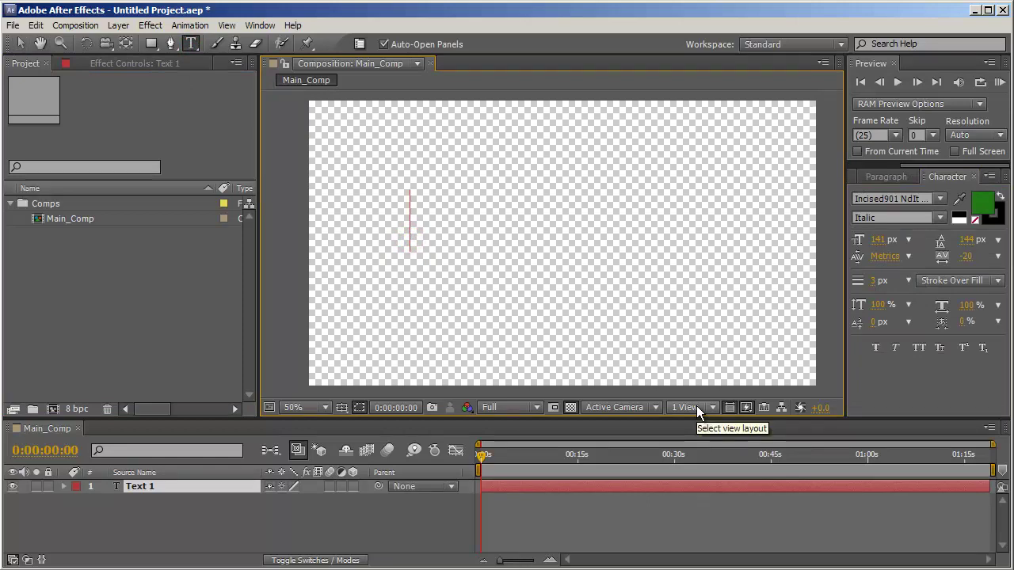
type("AETU")
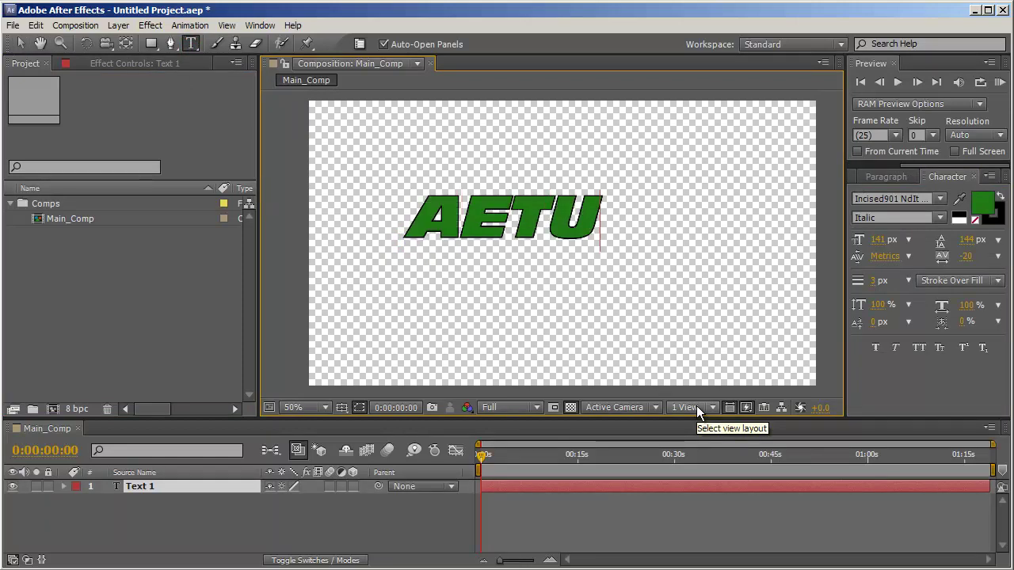
type("TS")
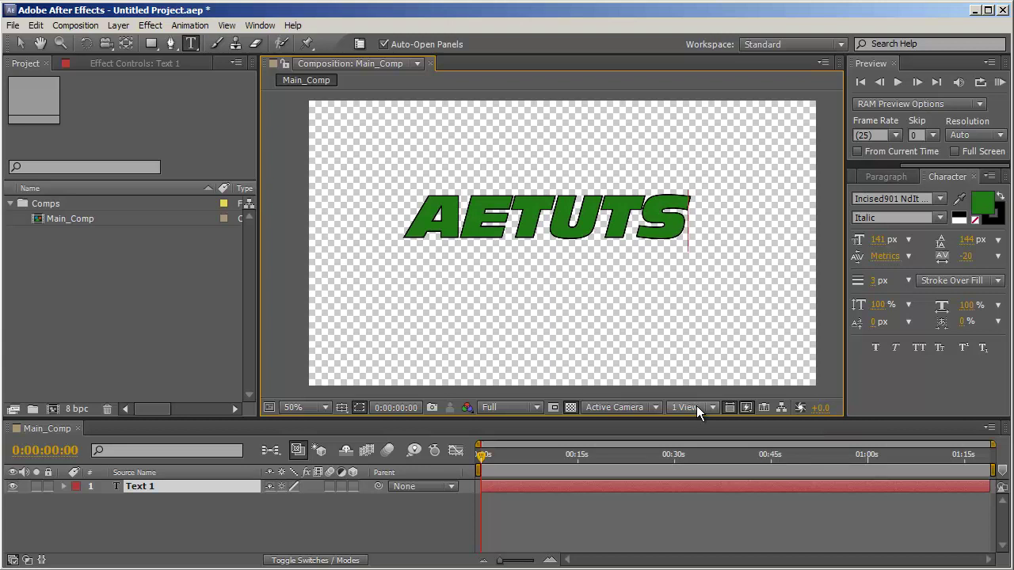
type("+")
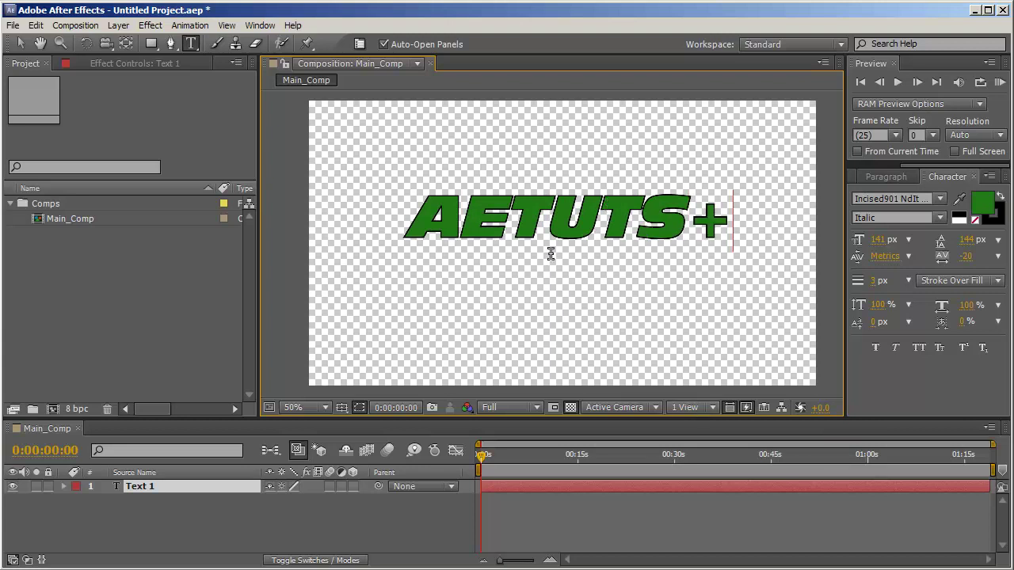
- Set the AETUTS+ text's fill colour to white (FFFFFF) and remove its stroke
left_click(982, 204)
left_click(3, 280)
left_click_drag(0, 280, 0, 209)
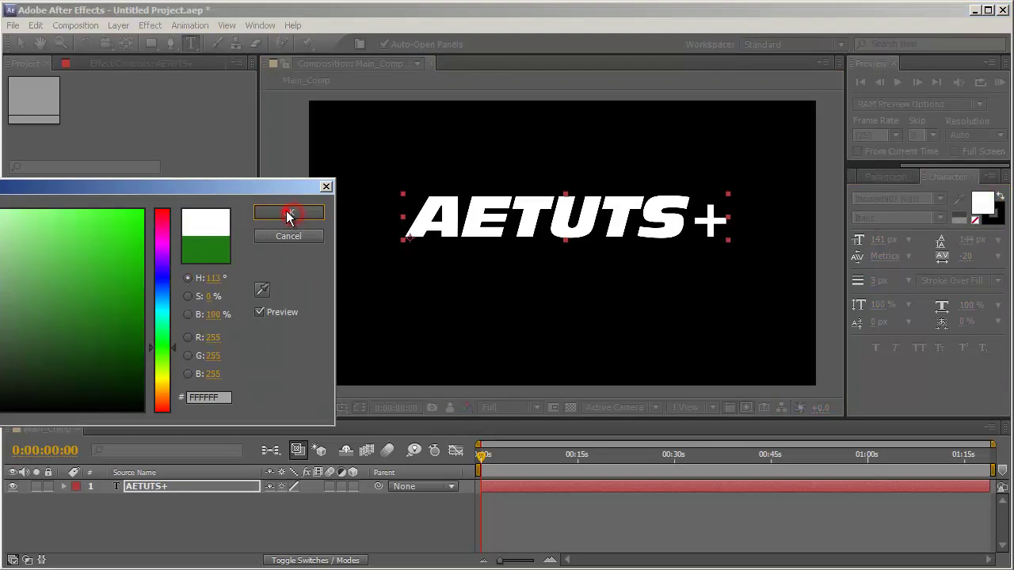
left_click(286, 211)
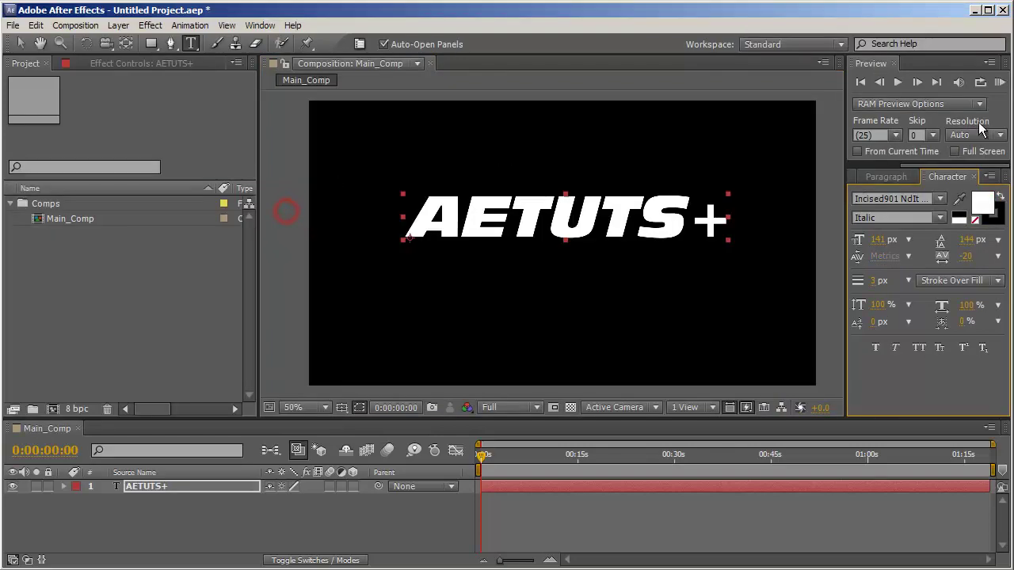
left_click(987, 211)
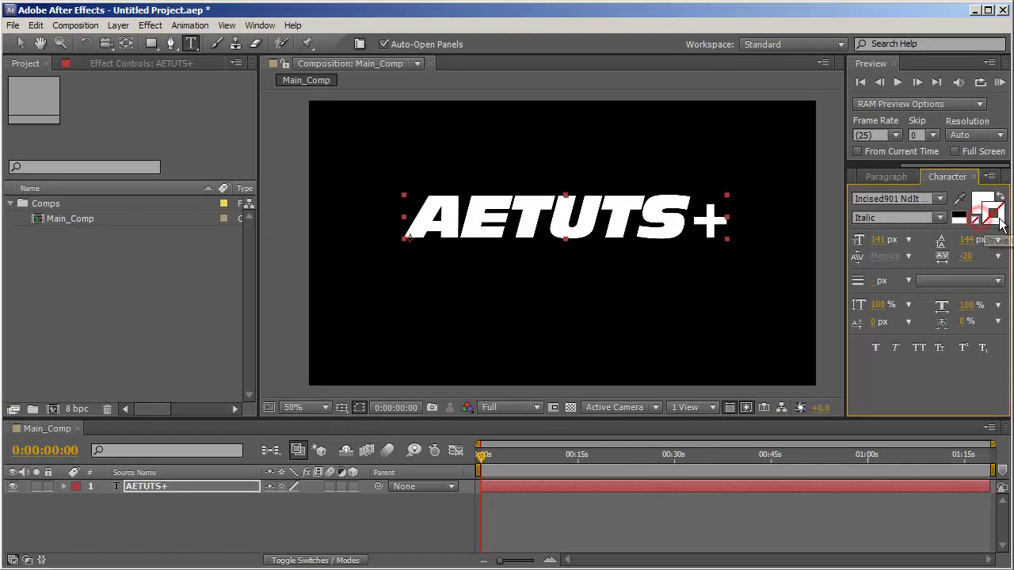
left_click(979, 200)
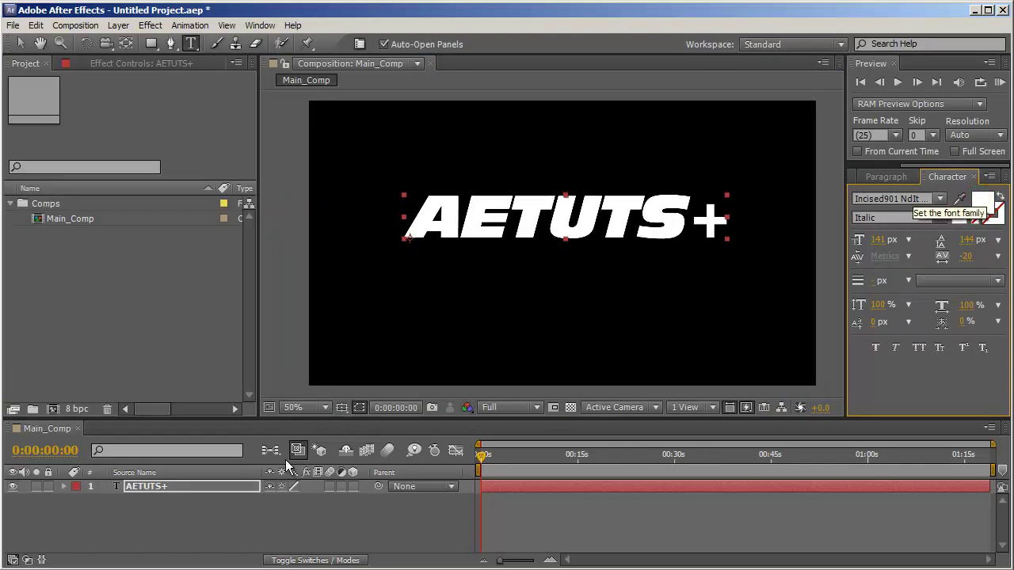
- Try other fonts on the AETUTS+ text, settling on Infant Regular, and set its tracking to 93
left_click(896, 199)
key("Down")
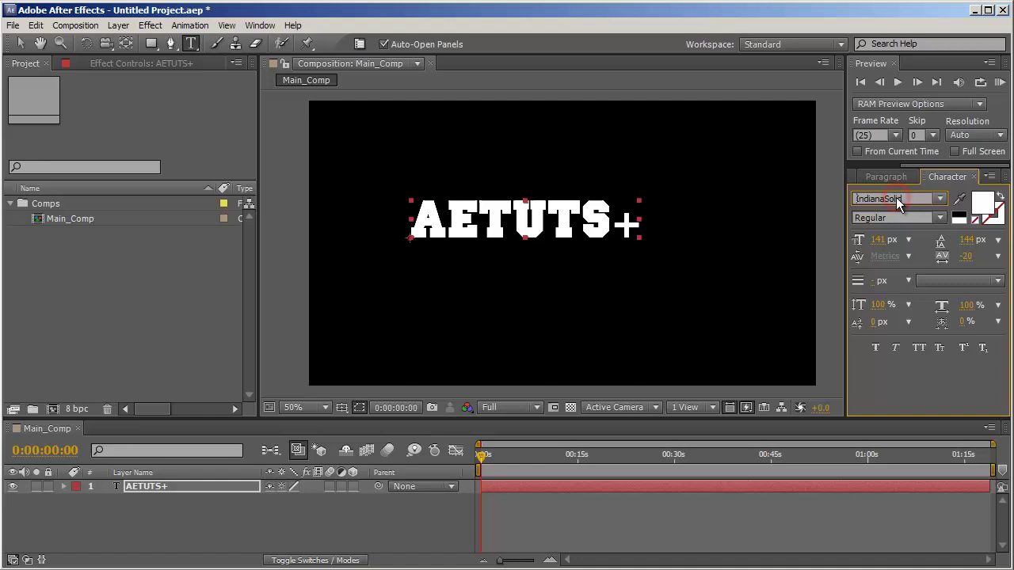
key("Down")
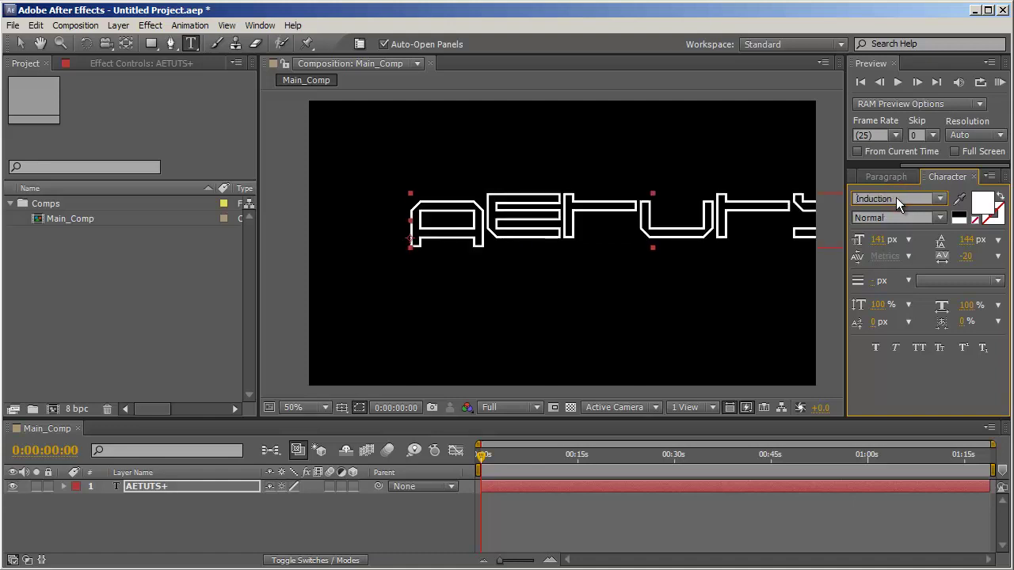
key("Up")
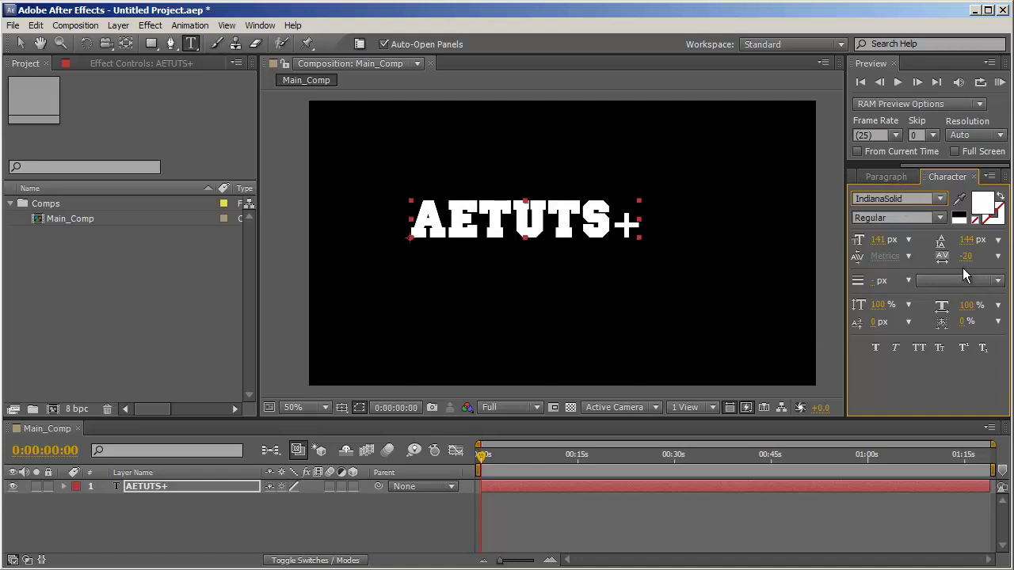
left_click_drag(965, 255, 1013, 260)
left_click(896, 198)
key("Down")
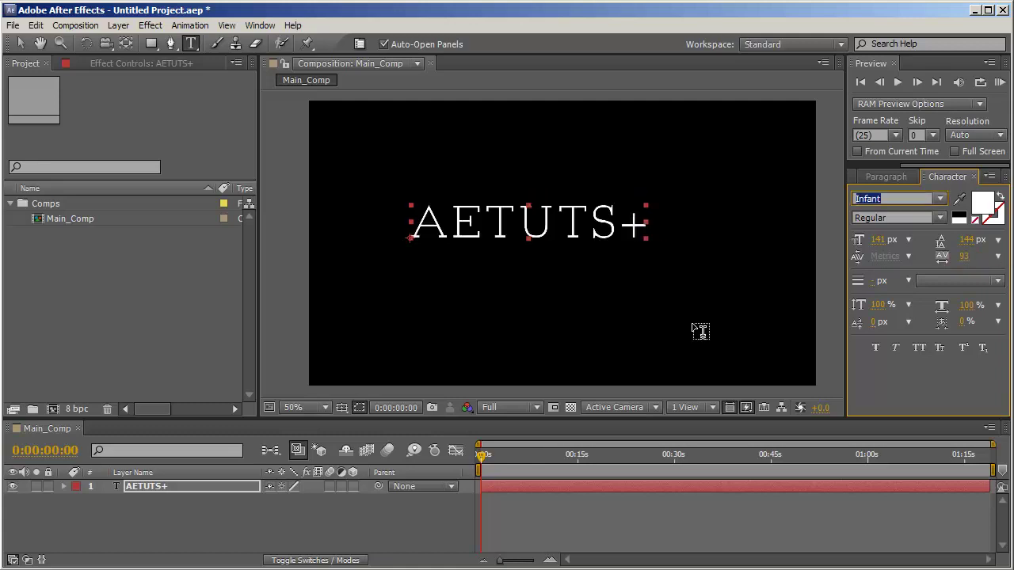
- Widen the AETUTS+ text's tracking to 242 and move the text to the centre of the frame
left_click(194, 483)
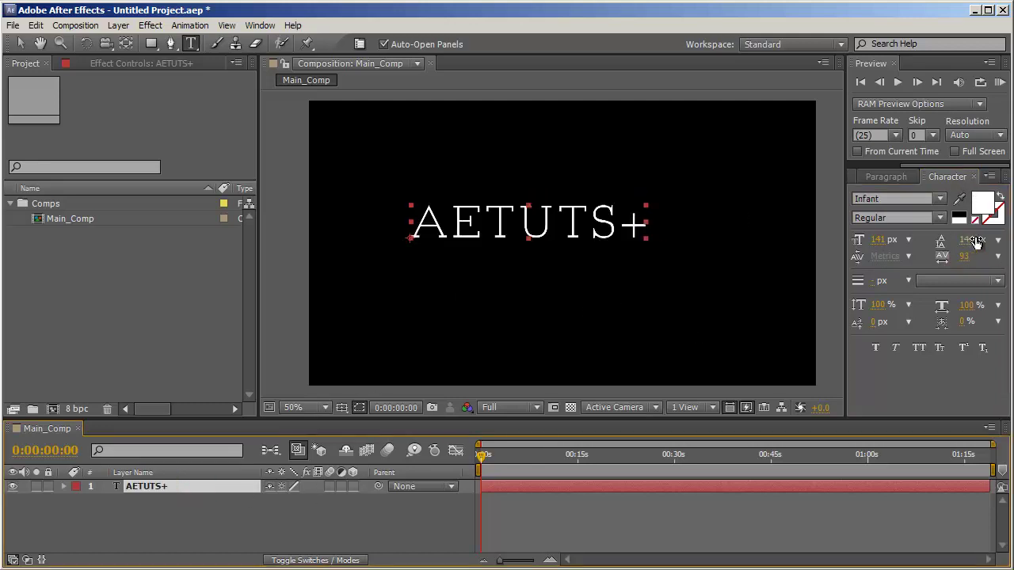
left_click_drag(964, 259, 995, 259)
key("v")
left_click_drag(589, 217, 598, 231)
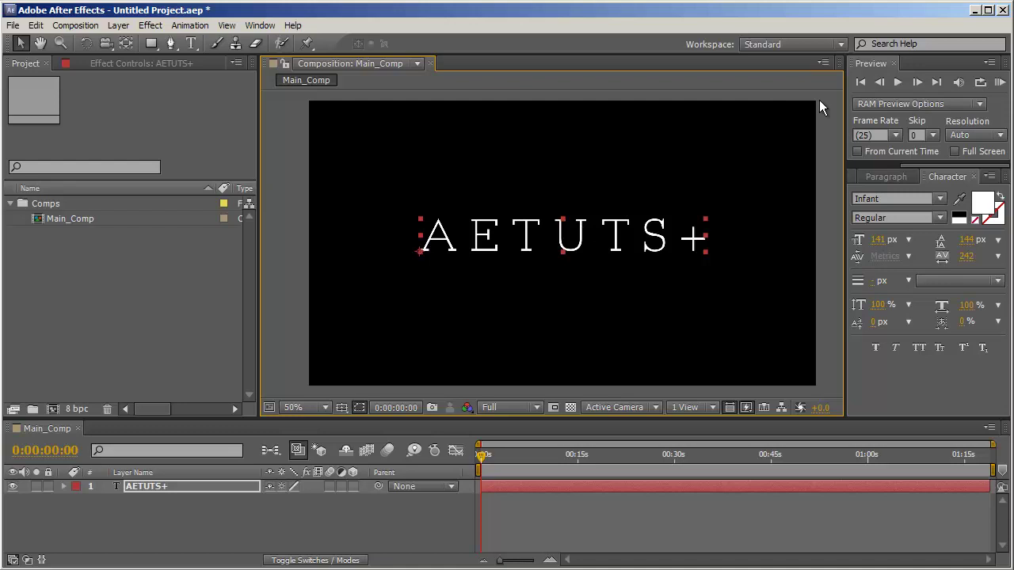
- Add a null object to Main_Comp and make it a 3D layer
left_click(227, 530)
right_click(226, 521)
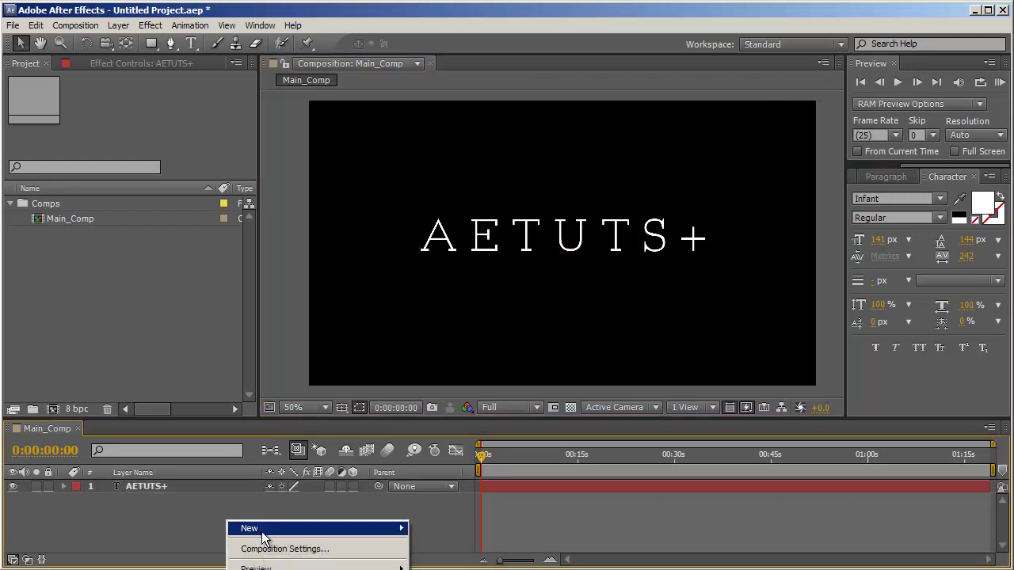
mouse_move(263, 533)
left_click(444, 569)
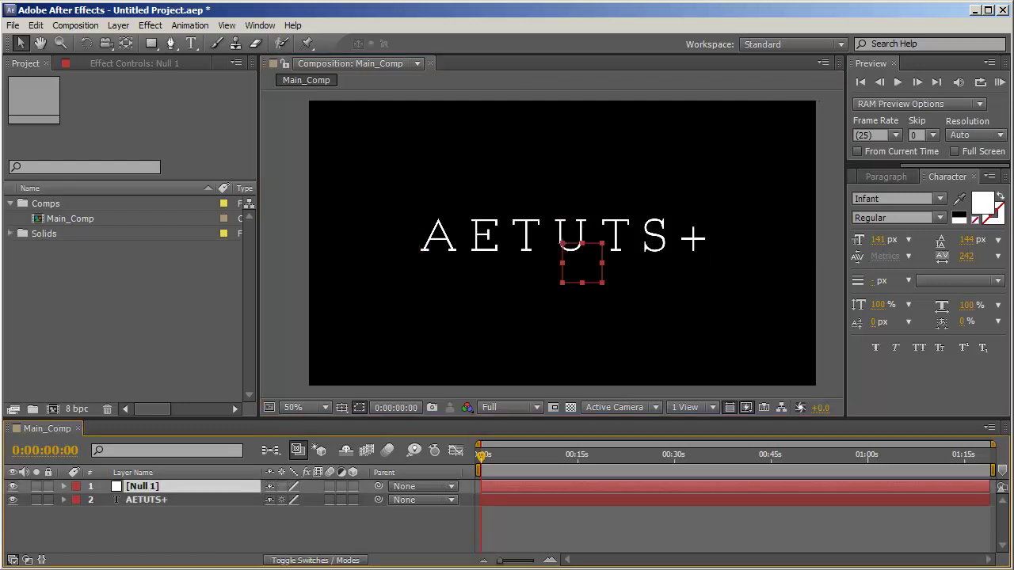
left_click(353, 487)
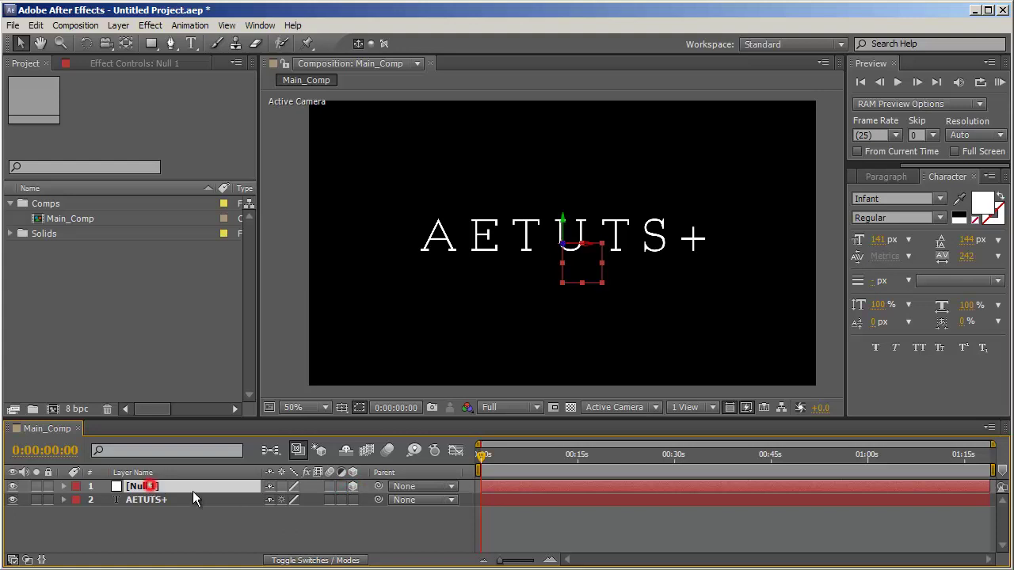
- Rename the null layer as Null_001
key("Return")
left_click(152, 488)
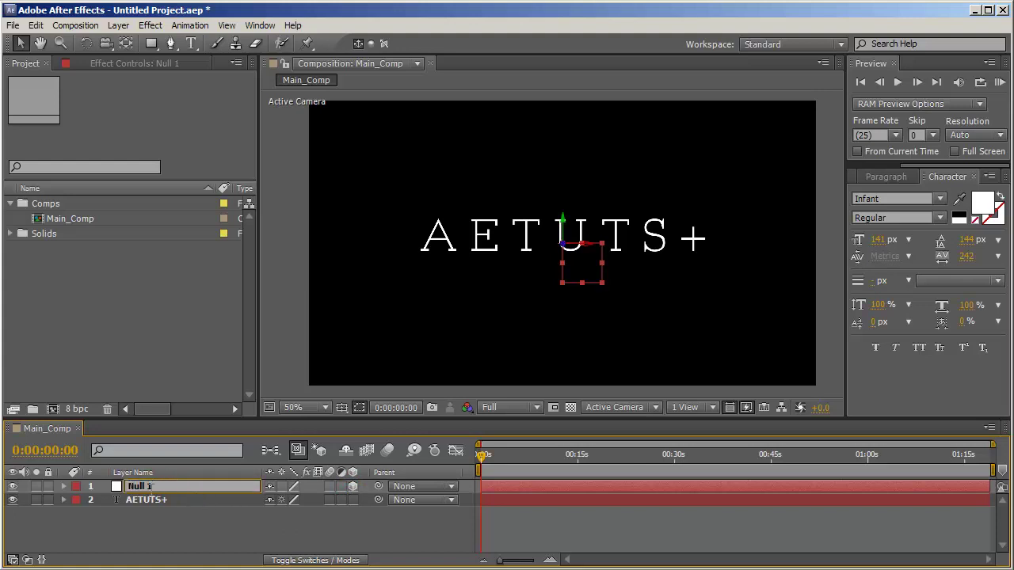
key("Left")
key("BackSpace")
type("_00")
left_click(242, 543)
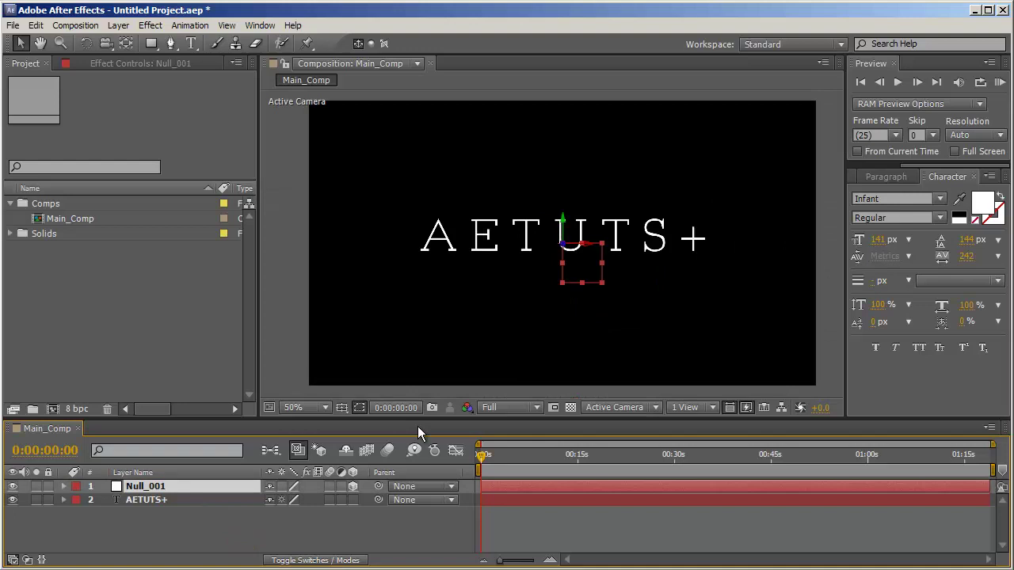
- Add a dark blue solid of 1280 x 720 px to Main_Comp, keeping its default name
right_click(301, 531)
mouse_move(348, 533)
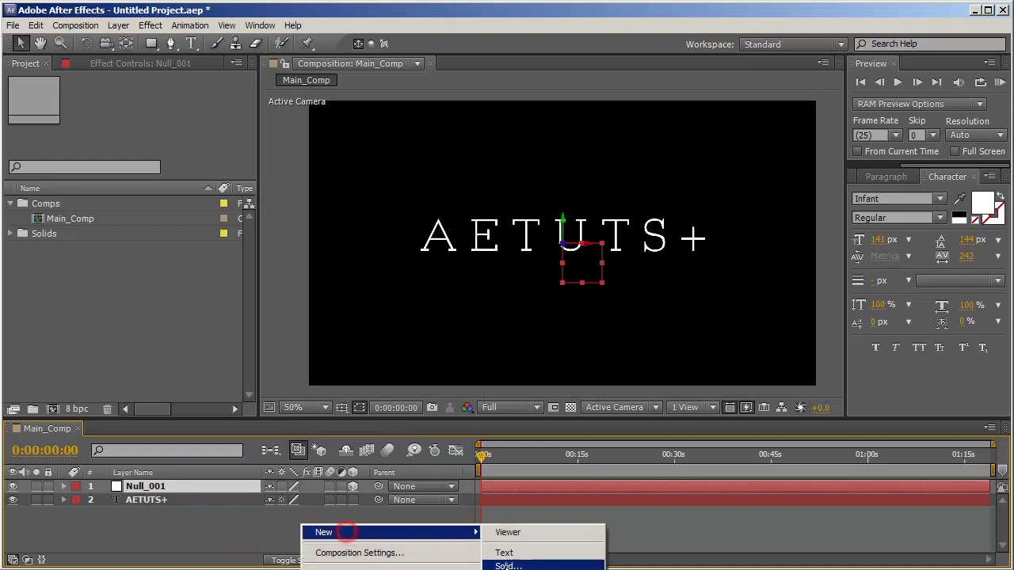
left_click(515, 563)
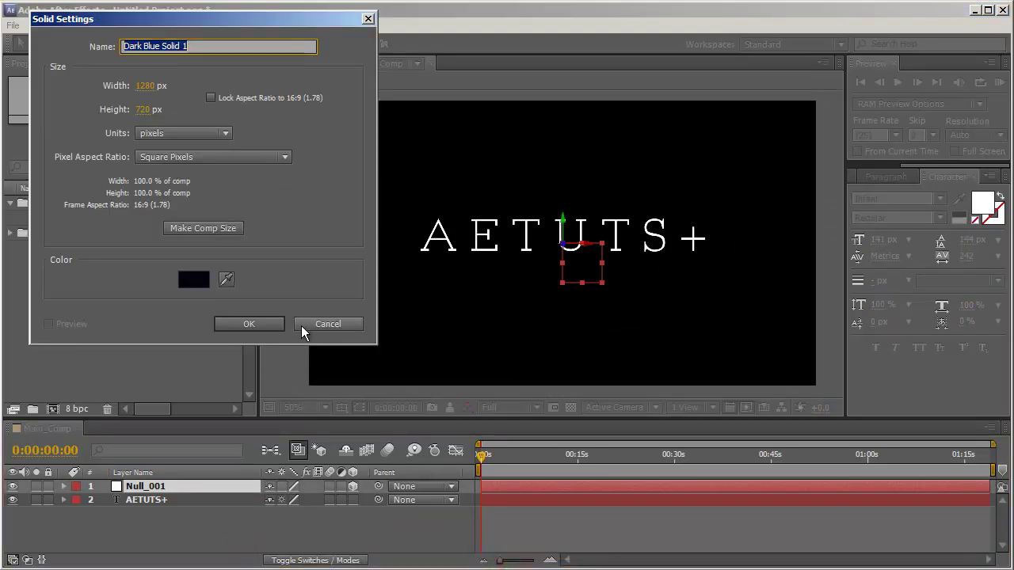
left_click(249, 324)
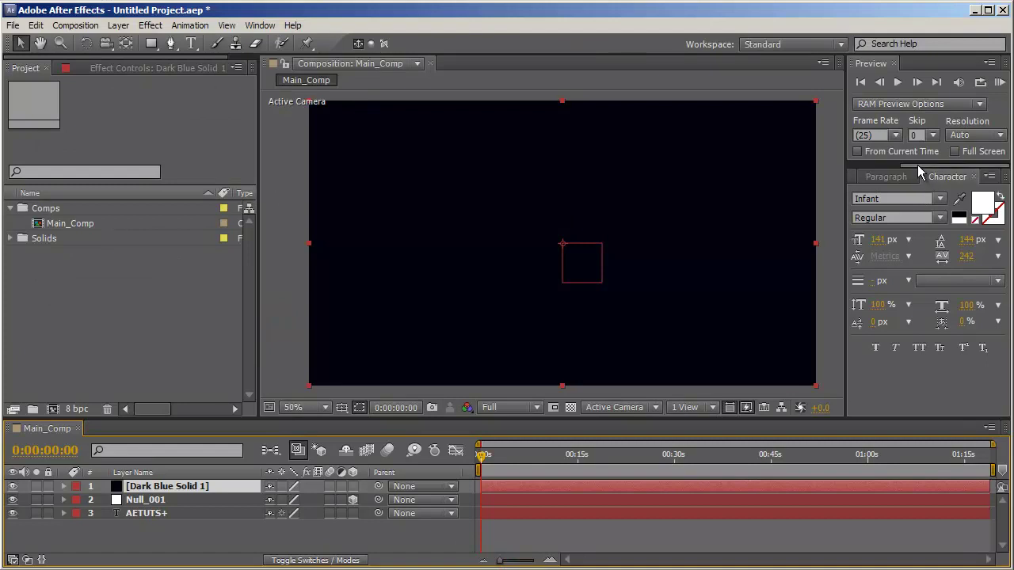
- Find the Trapcode Particular effect and apply it to the dark blue solid
left_click_drag(918, 166, 860, 166)
left_click(861, 173)
left_click(886, 194)
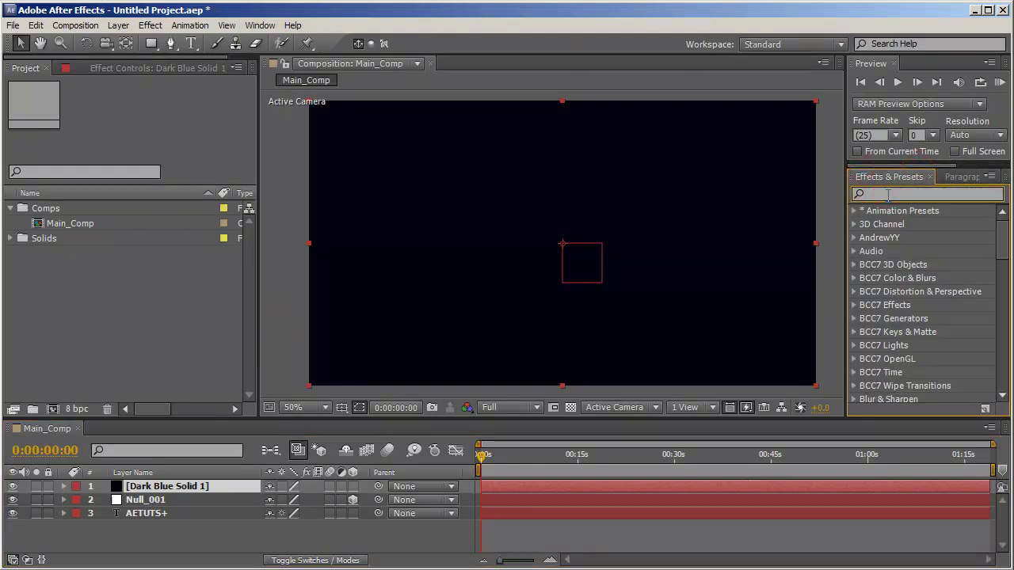
type("particul")
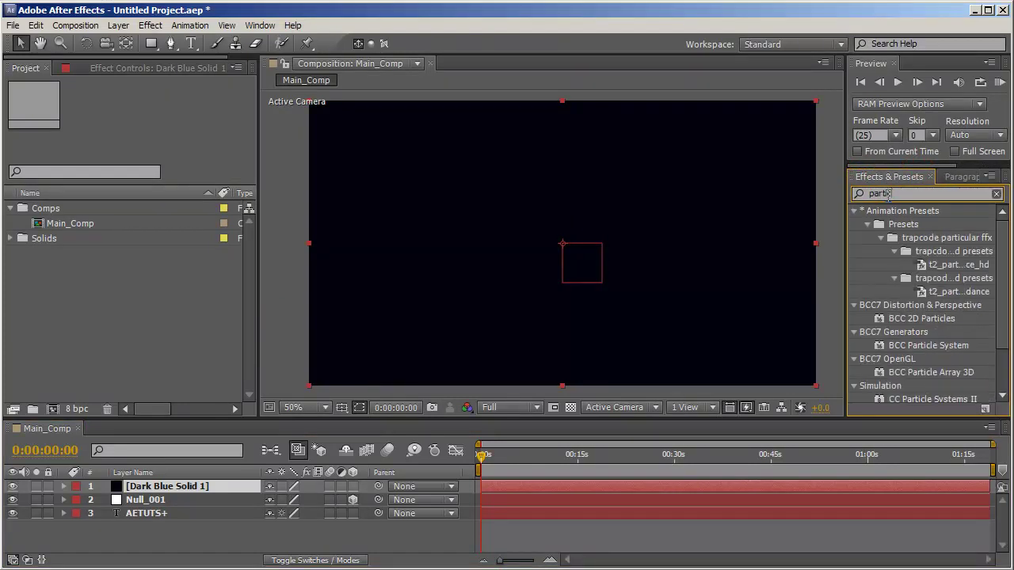
double_click(907, 318)
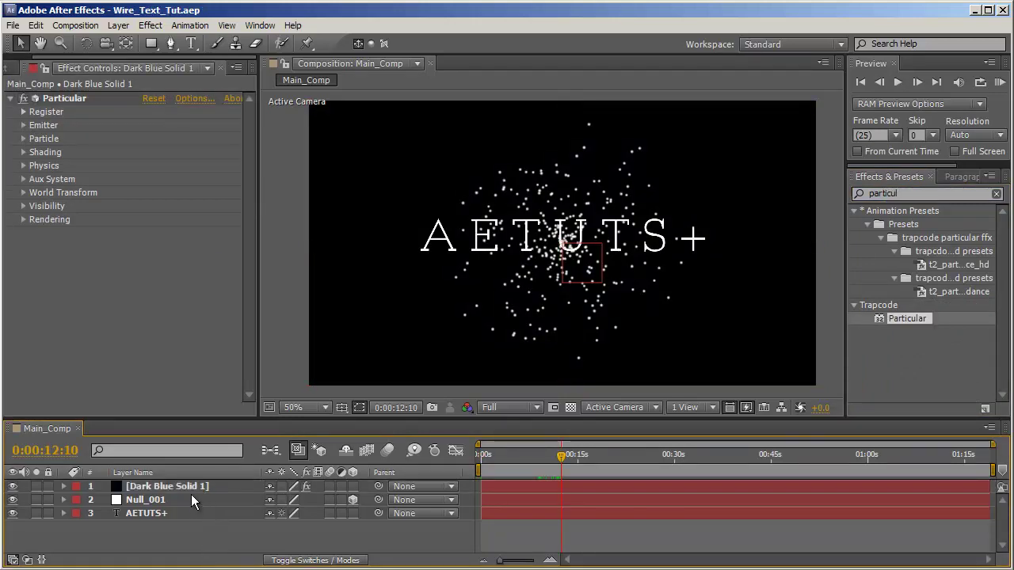
- Rename the solid layer carrying the Particular effect as Particuler_001
left_click(191, 487)
key("Return")
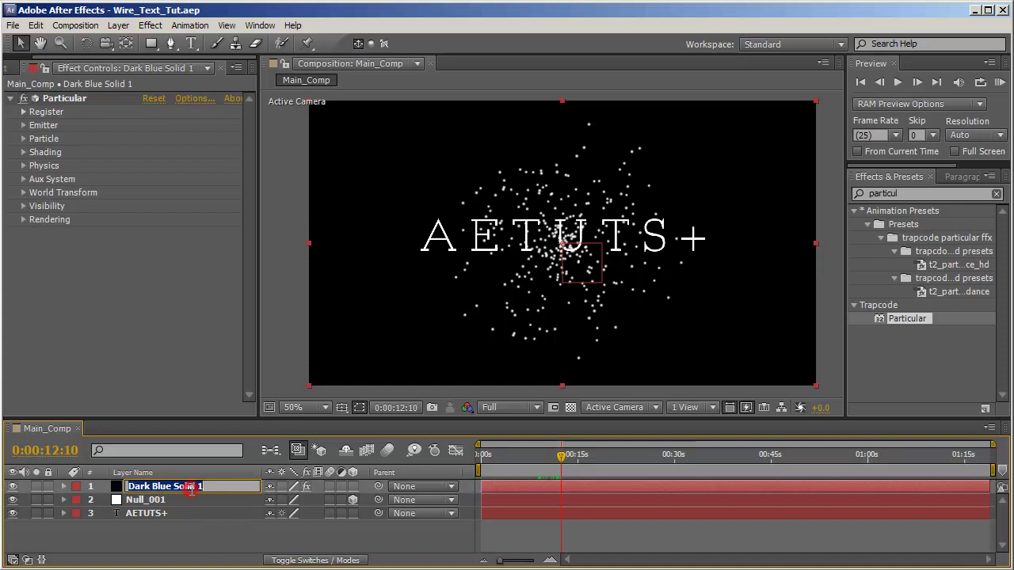
type("Particuler_001")
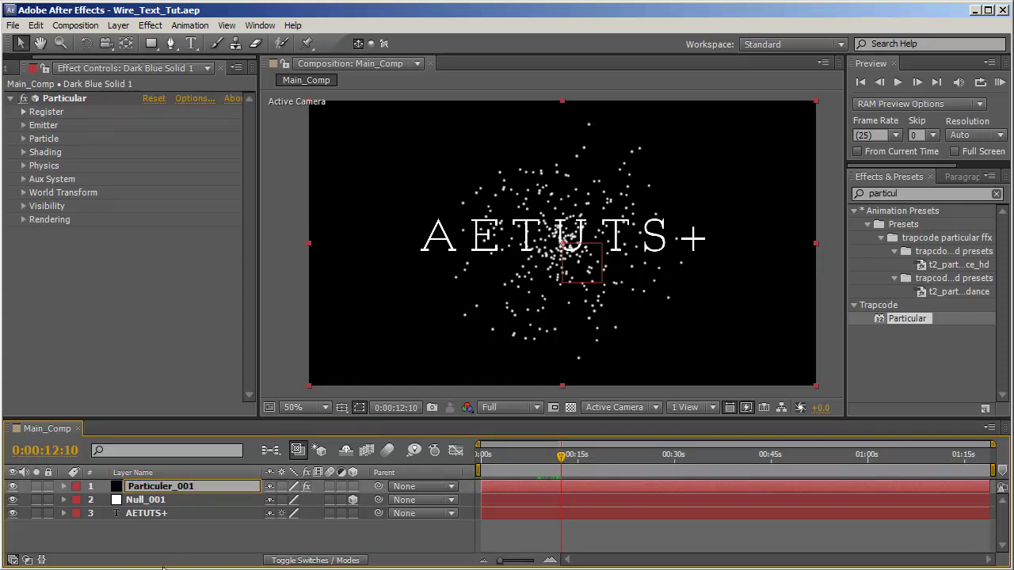
- Show only the Particular emitter's Position XY and Position Z under Particuler_001 in the timeline, with their temporary keyframes removed
left_click(166, 535)
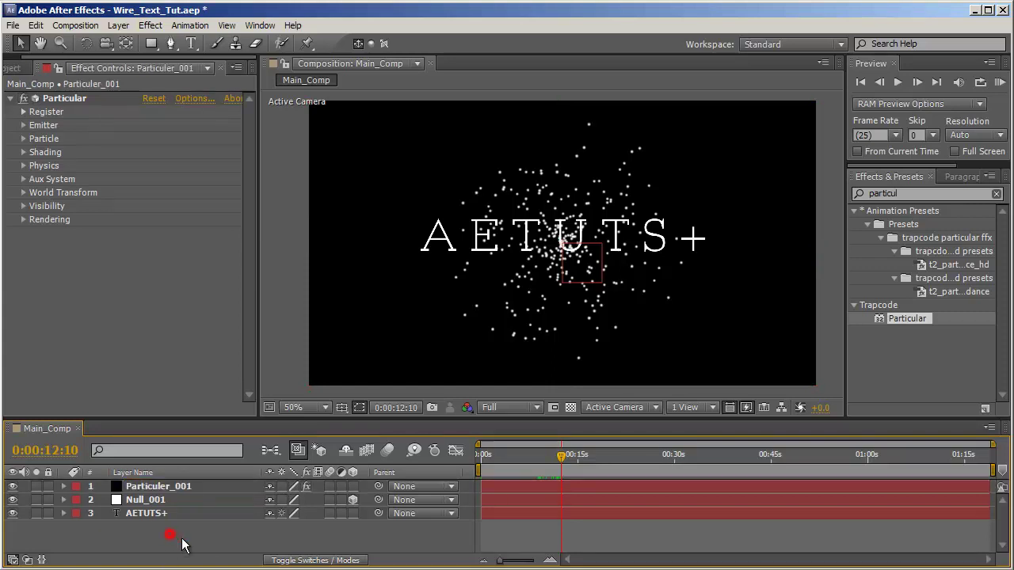
left_click(170, 486)
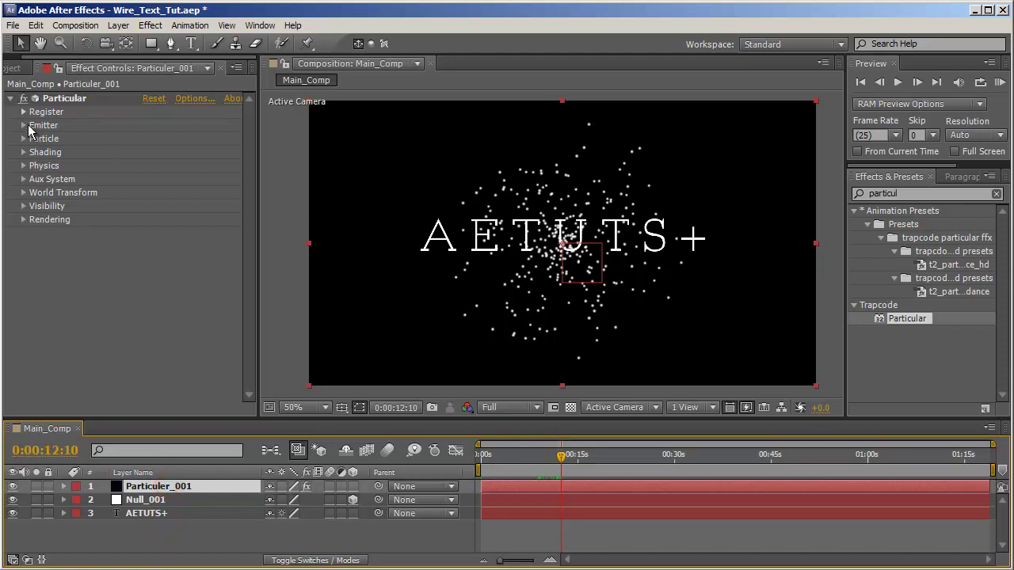
left_click(23, 125)
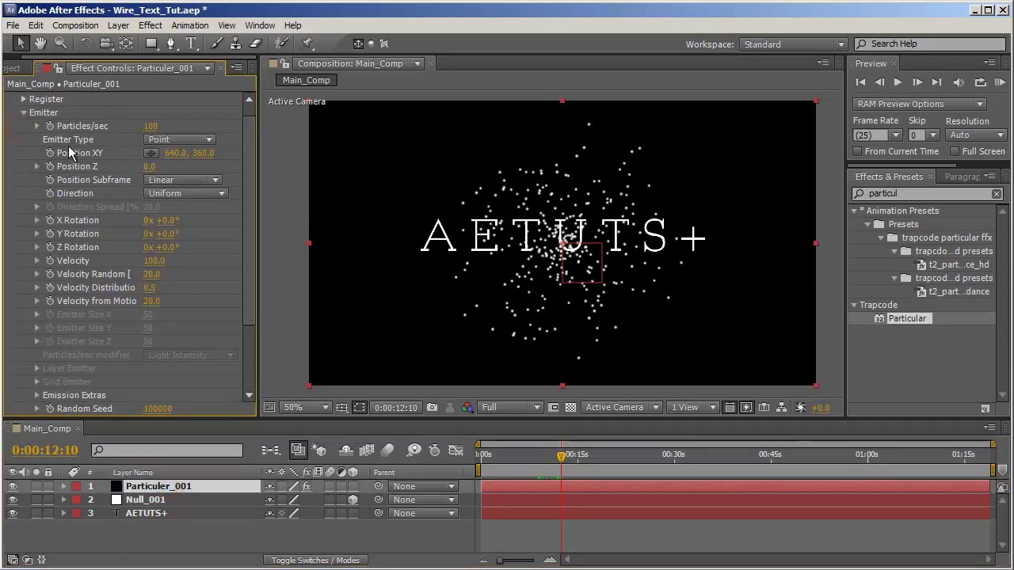
left_click(84, 163)
left_click(50, 153)
left_click(50, 166)
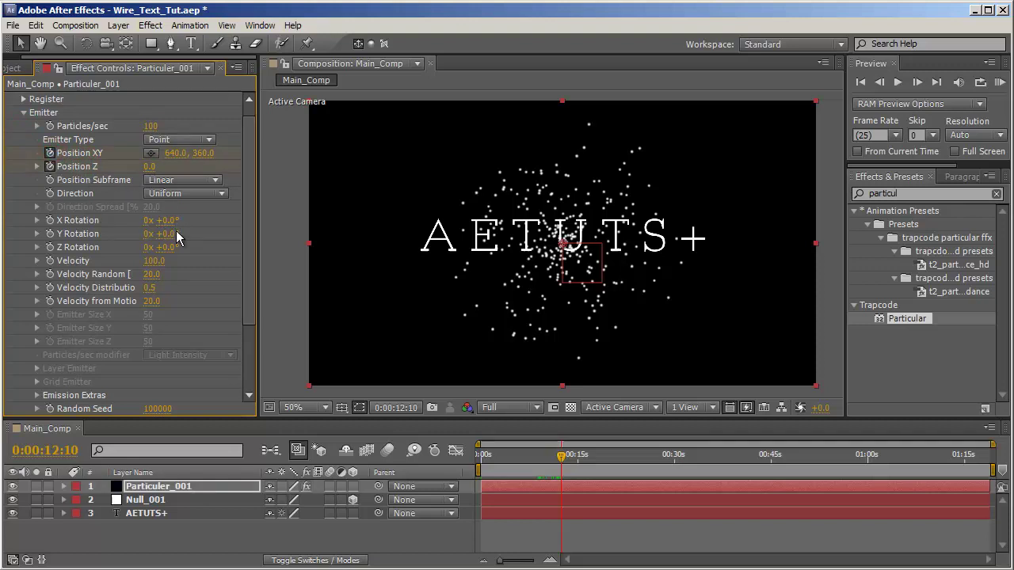
left_click(205, 489)
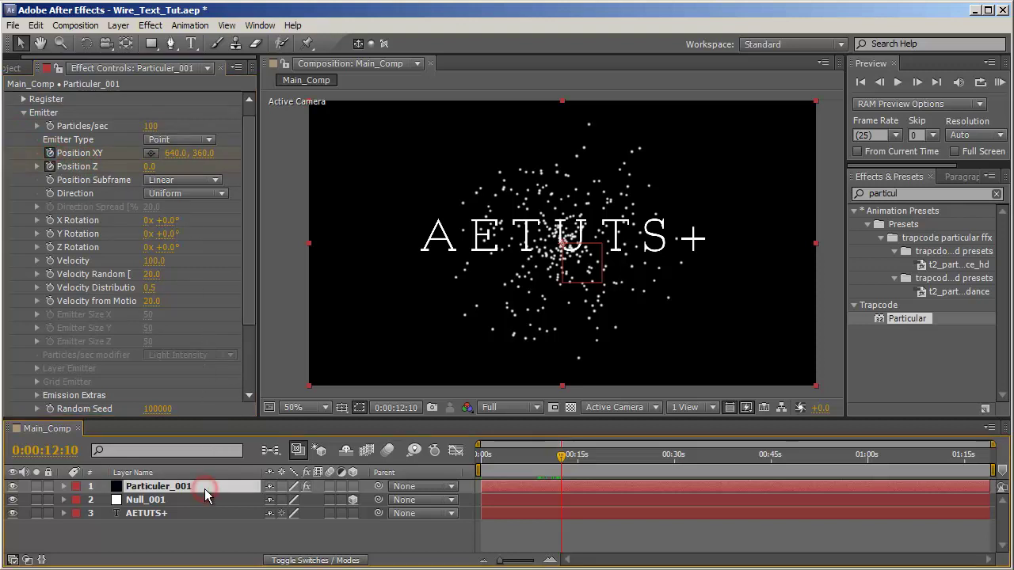
key("u")
left_click_drag(583, 514, 545, 538)
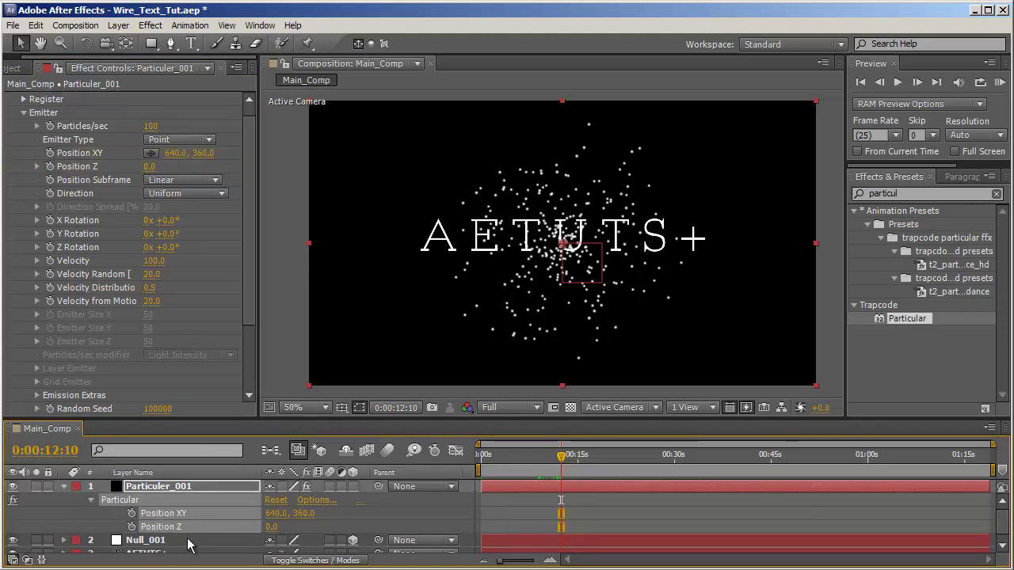
left_click(120, 528)
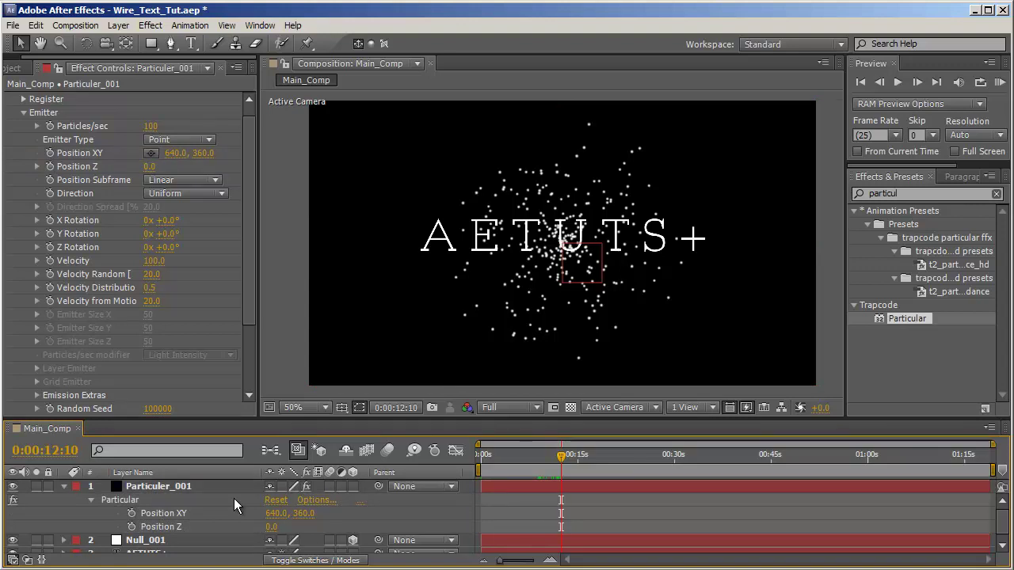
- Link the emitter's Position XY to Null_001's Position and its Position Z to the null's Z value with expressions
left_click(217, 544)
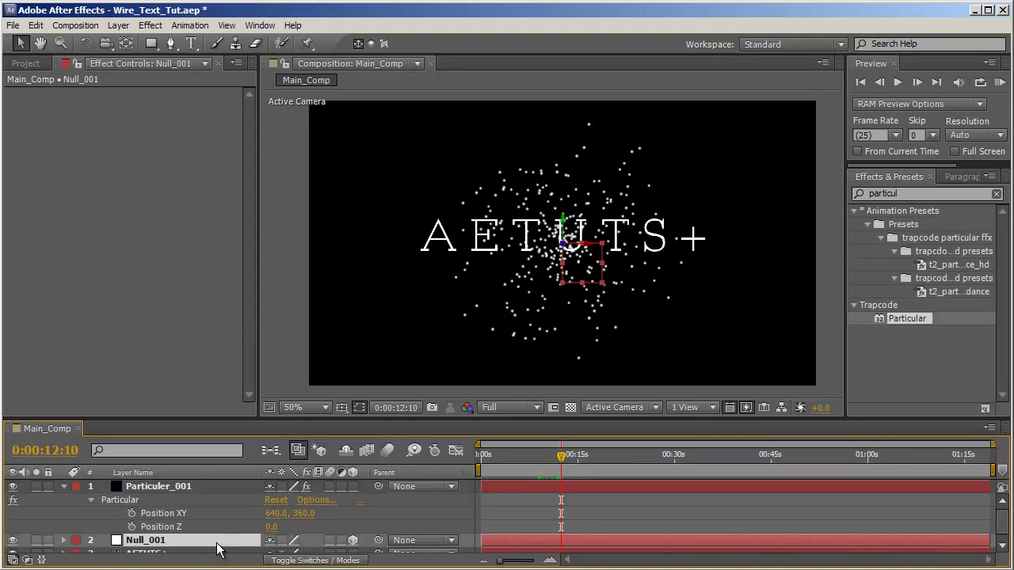
key("p")
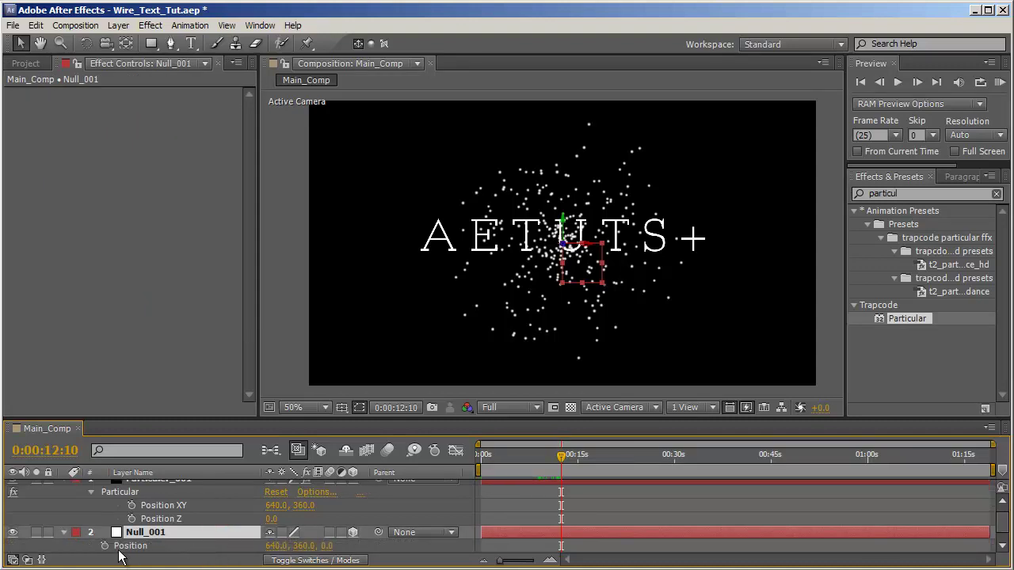
left_click(131, 506, "alt")
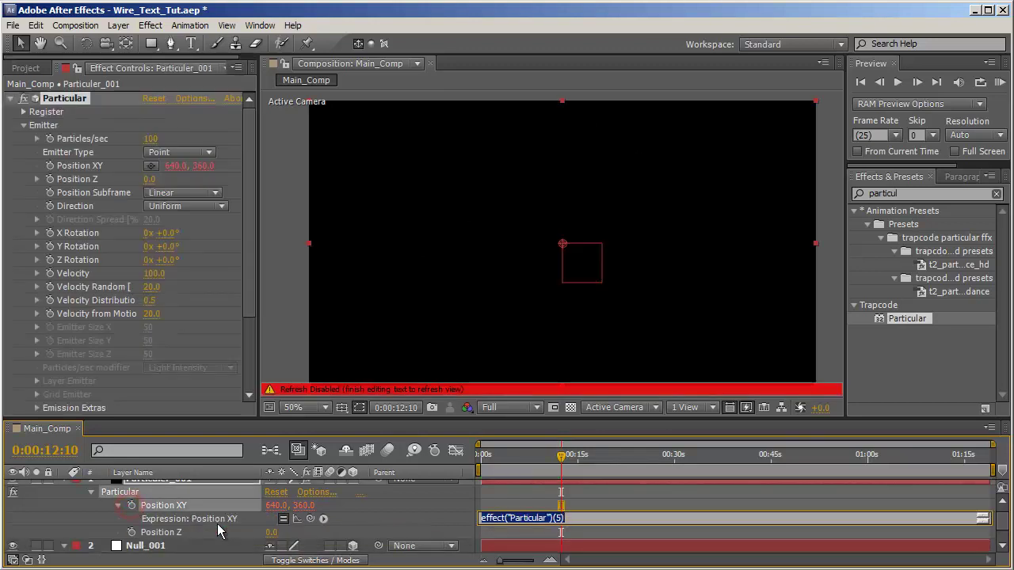
scroll(310, 525, "up", 1)
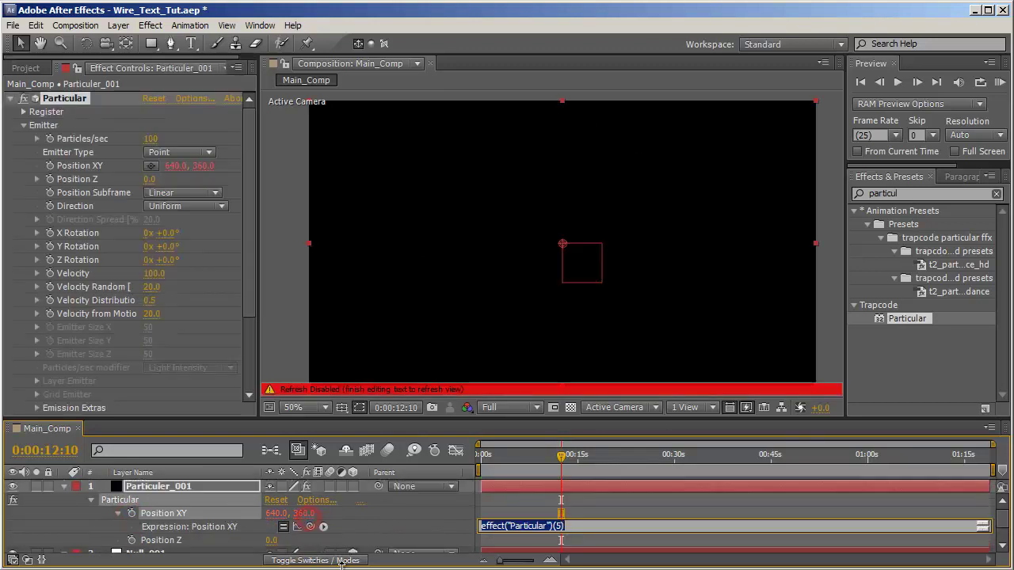
left_click_drag(310, 527, 158, 543)
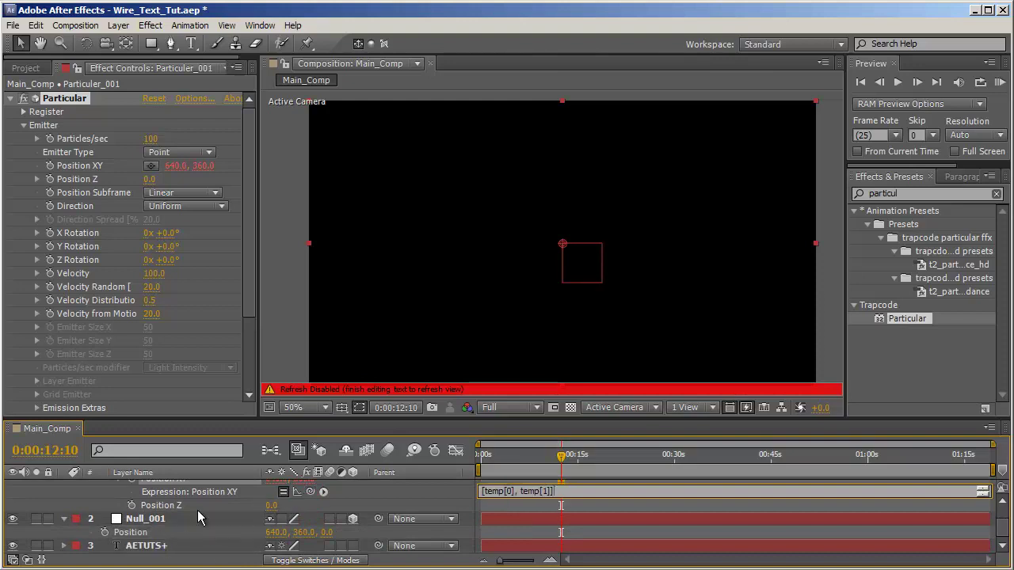
left_click(132, 507, "alt")
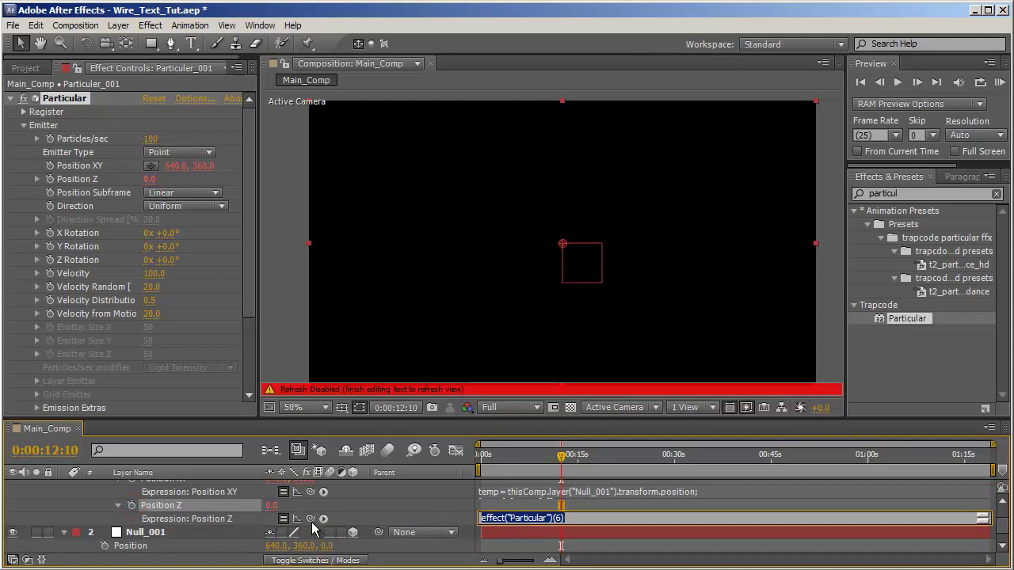
left_click_drag(310, 519, 327, 534)
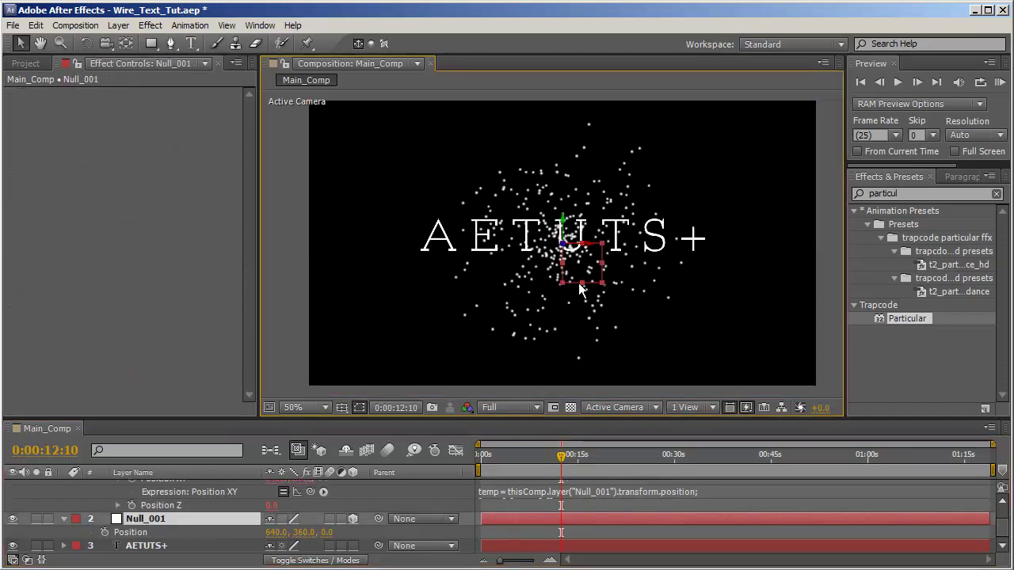
- Test the emitter link by moving Null_001 up toward the second T, and undo the move
left_click_drag(588, 268, 630, 253)
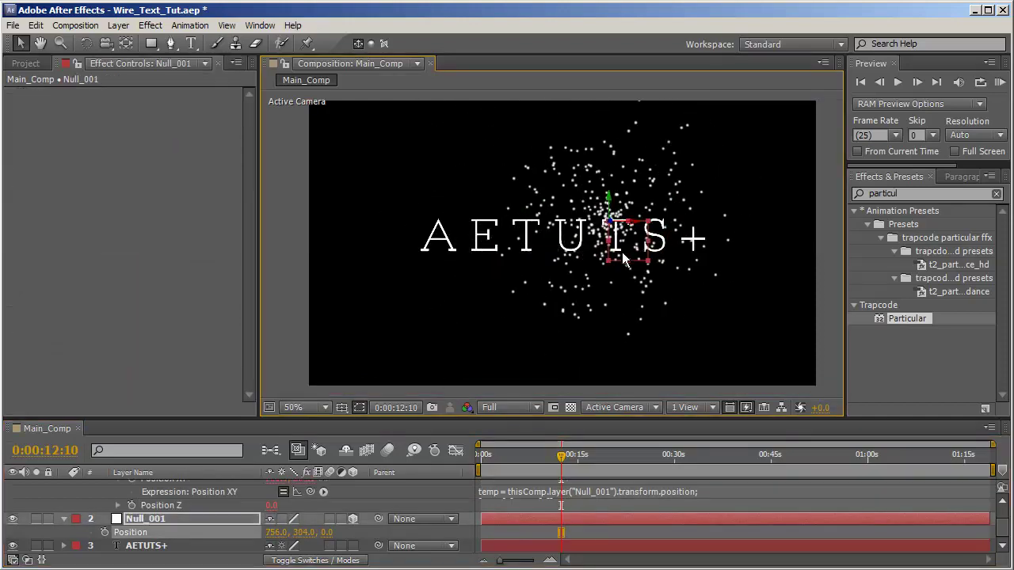
key("ctrl+z")
scroll(189, 543, "up", 2)
- Set Particular's Velocity, Velocity Random, Velocity Distribution and Velocity from Motion to 0 on Particuler_001
left_click(175, 486)
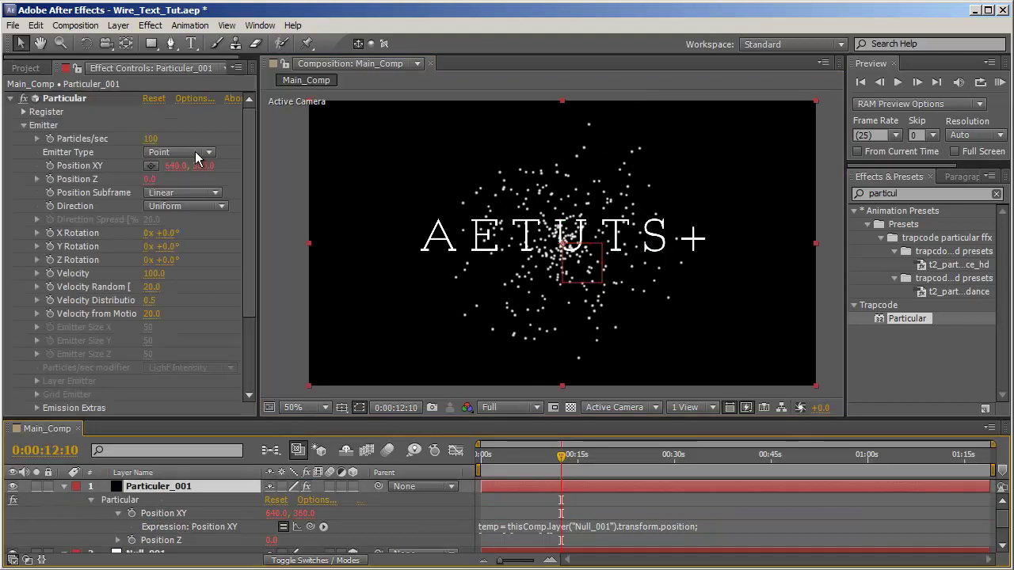
left_click(154, 274)
type("0")
key("Tab")
type("0")
key("Tab")
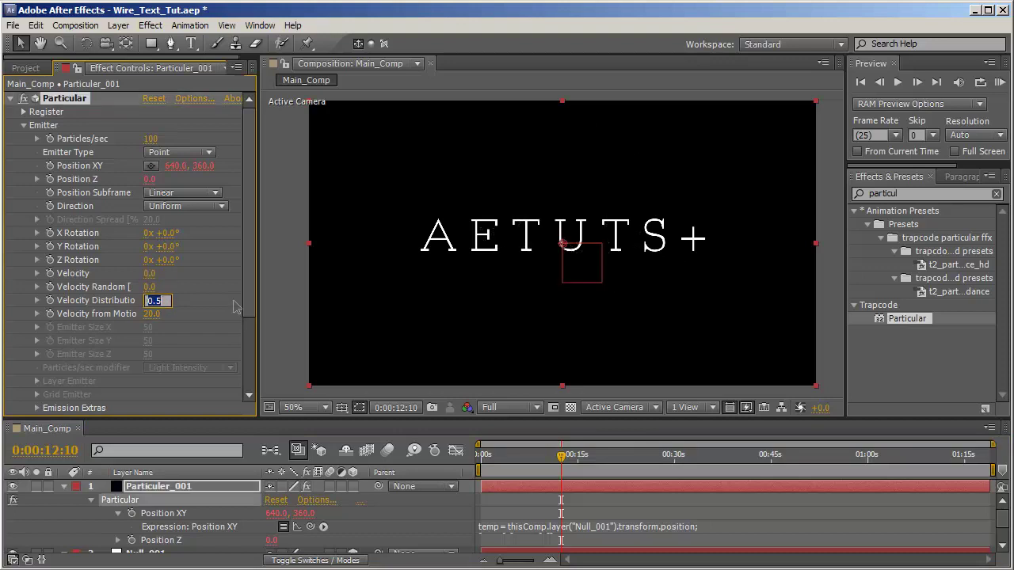
type("0")
key("Tab")
type("0")
key("Return")
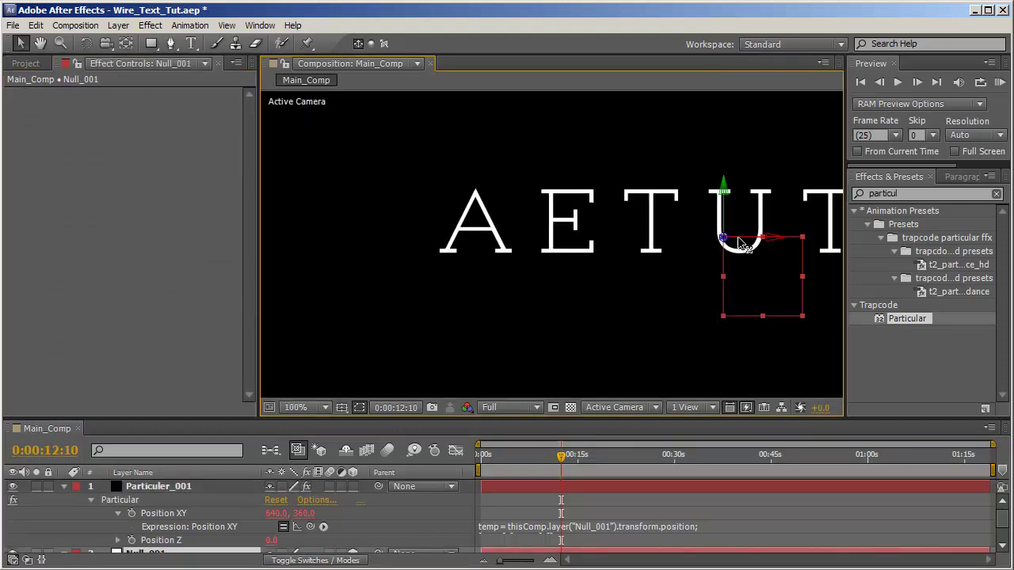
- Move Null_001 above and to the left of the letter A, at about 221, 140
left_click_drag(733, 238, 489, 223)
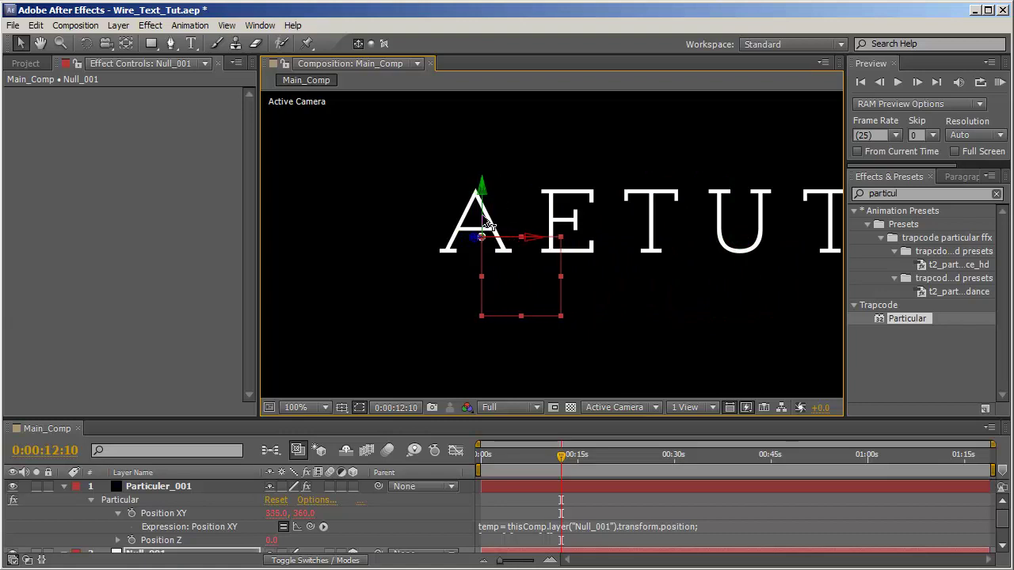
scroll(492, 224, "down", 2)
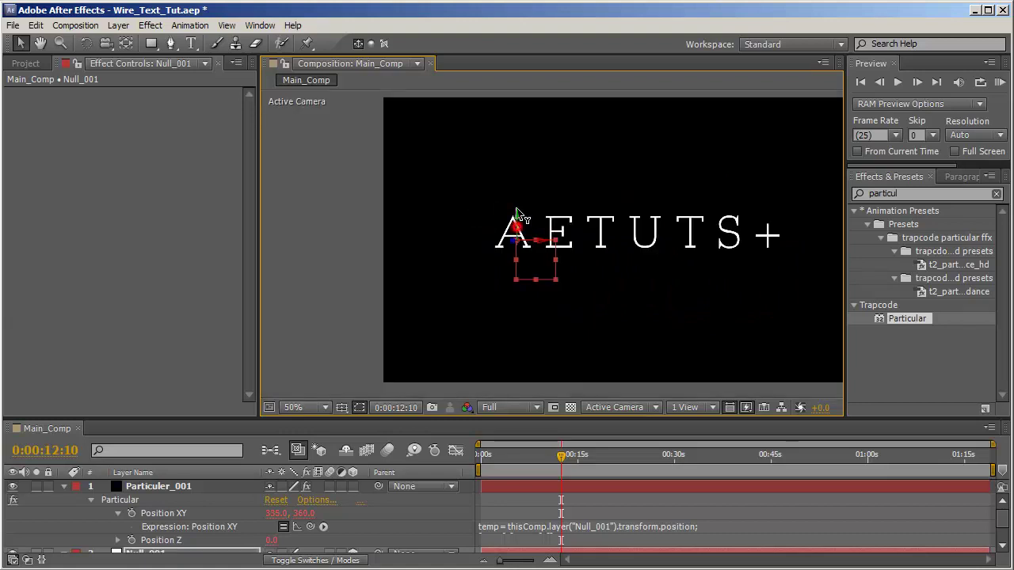
left_click_drag(517, 214, 484, 154)
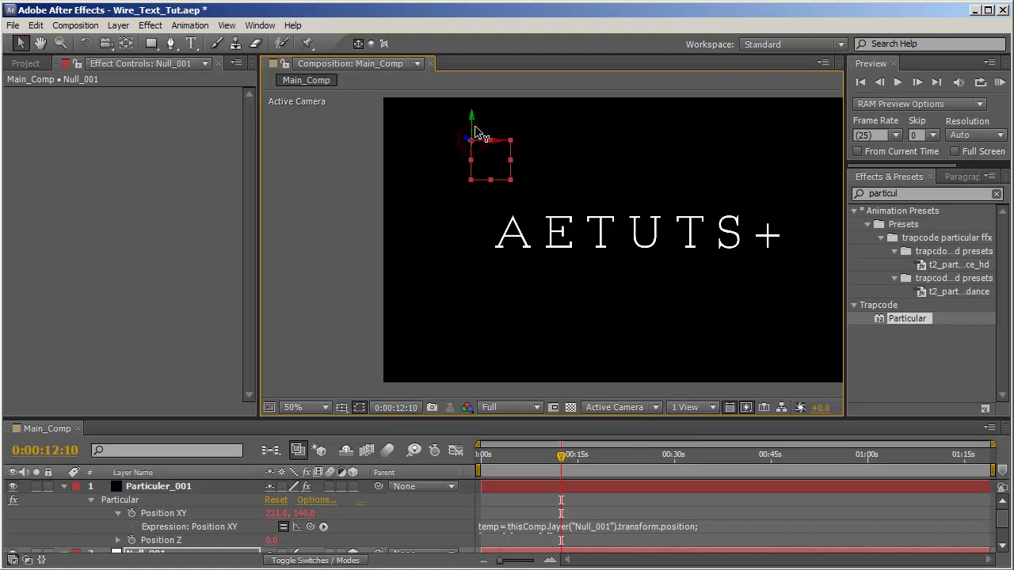
left_click_drag(476, 130, 475, 144)
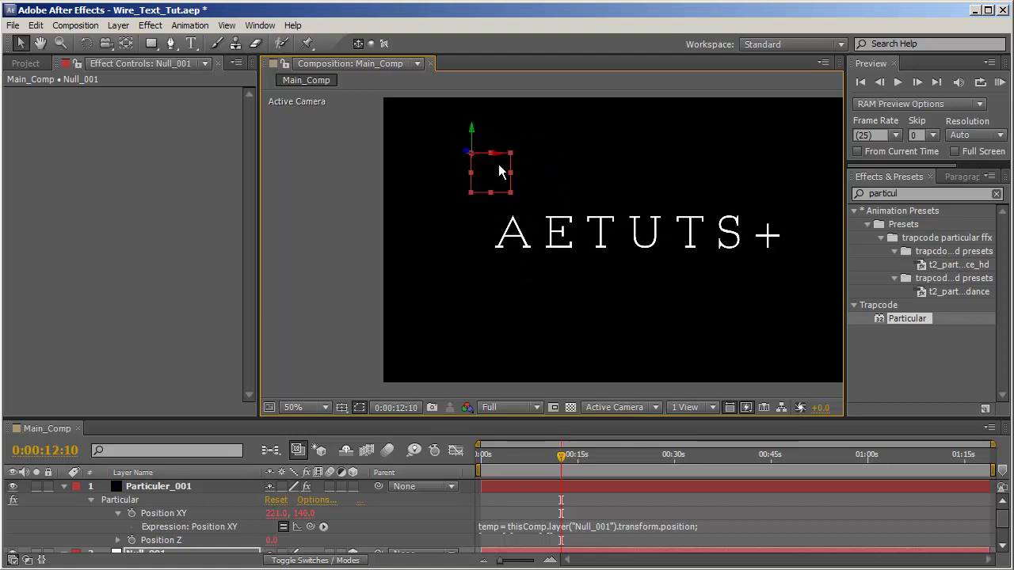
- Add a Position keyframe for Null_001 at 0:00:00:00 and collapse the Particuler_001 properties
scroll(499, 172, "up", 1)
left_click_drag(561, 456, 433, 453)
scroll(301, 539, "down", 1)
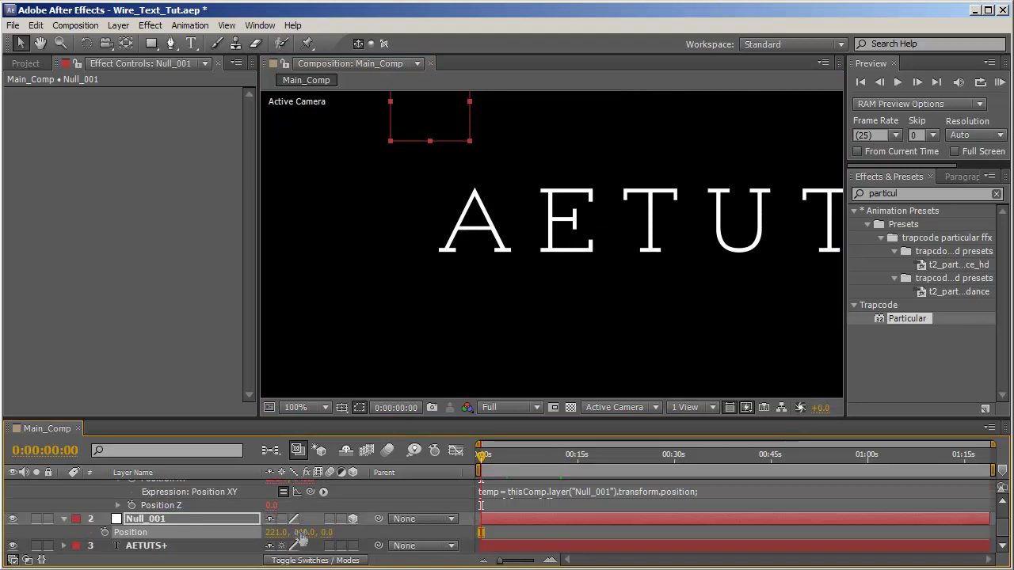
left_click(104, 533)
scroll(86, 512, "up", 2)
left_click(65, 487)
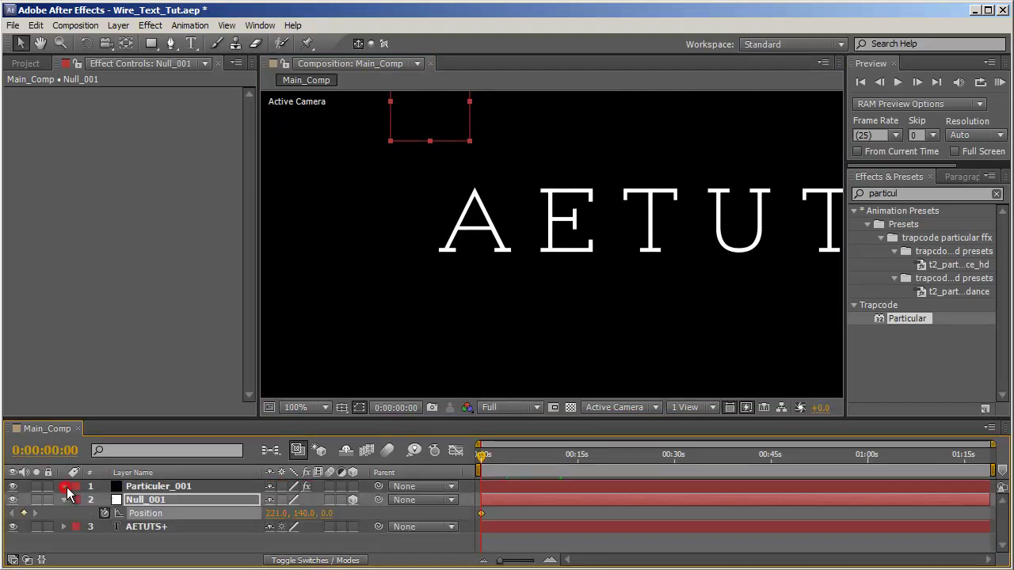
- Enlarge the timeline area and, at 0:00:01:00, move Null_001 to the apex of the A, at about 324, 302
left_click_drag(372, 417, 372, 356)
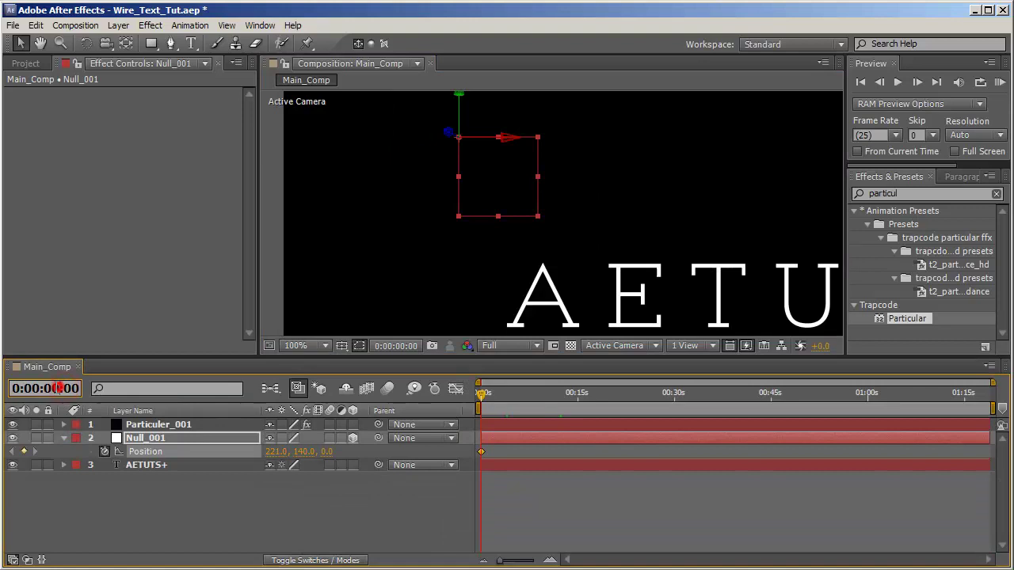
key("Return")
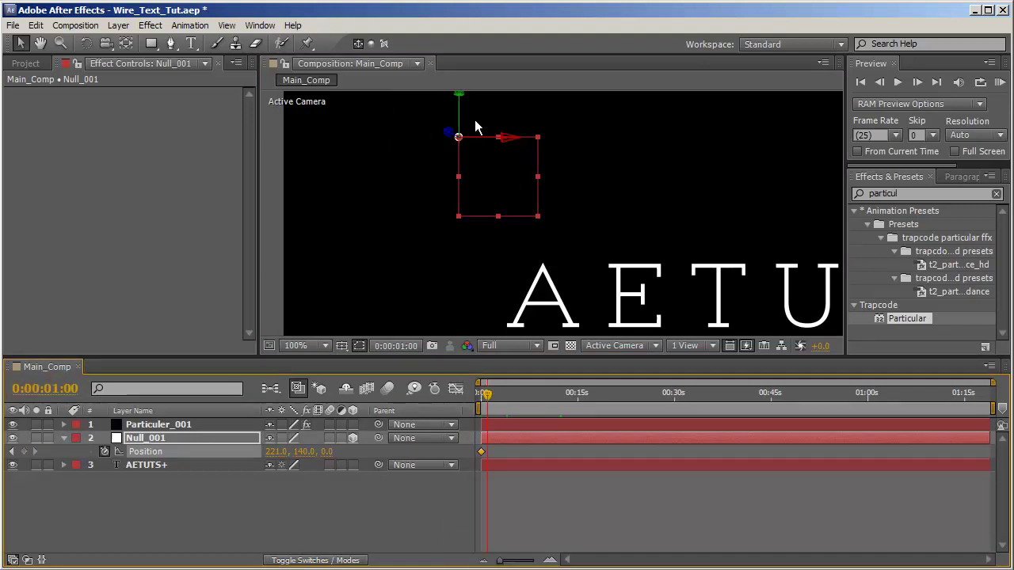
left_click_drag(459, 120, 565, 267)
scroll(586, 151, "up", 1)
left_click_drag(586, 151, 598, 228)
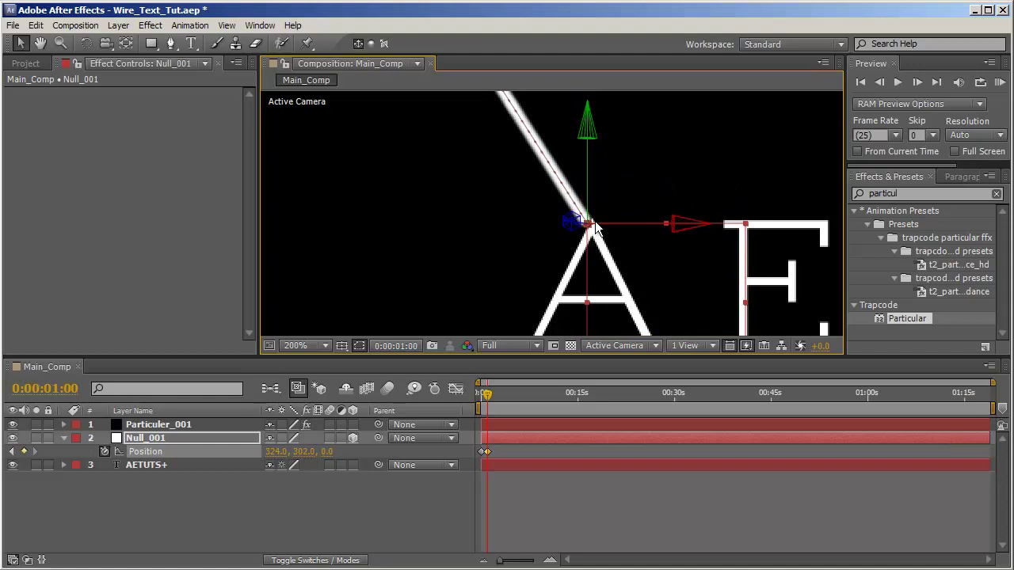
- At 0:00:02:00, move Null_001 slightly down onto the apex of the A, at about 326, 308
left_click(51, 388)
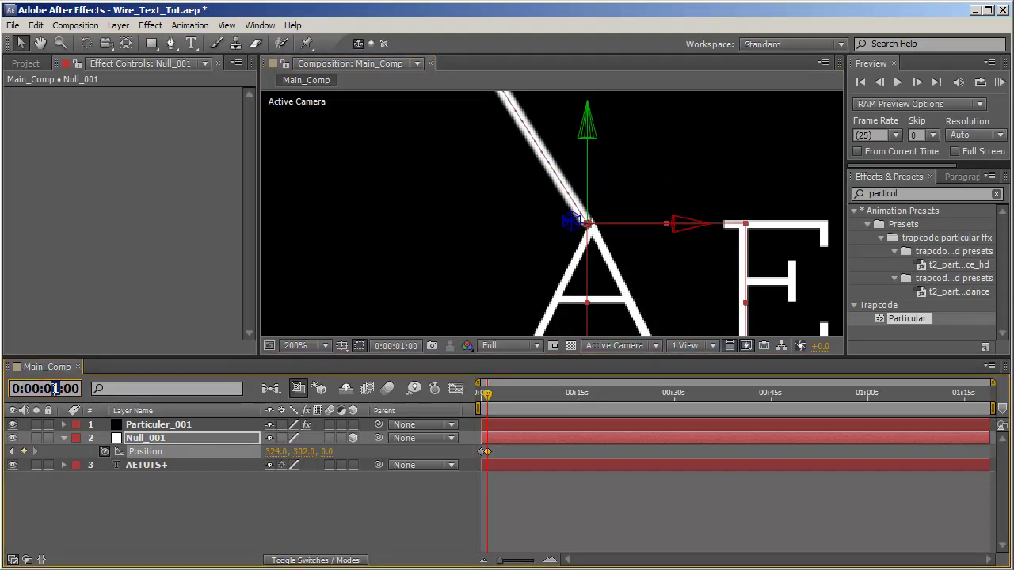
type("200")
key("Return")
left_click_drag(619, 143, 634, 158)
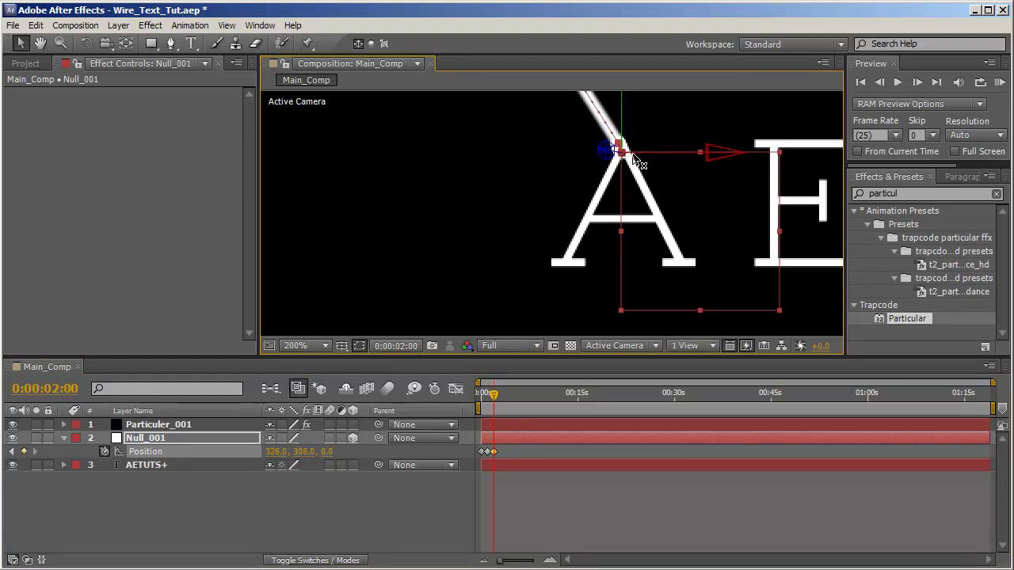
- Shift the motion path's 1-second keyframe slightly higher, directly above the apex of the A
key("space")
left_click_drag(622, 106, 621, 212)
scroll(644, 167, "up", 1)
left_click_drag(693, 225, 720, 137)
scroll(727, 200, "down", 1)
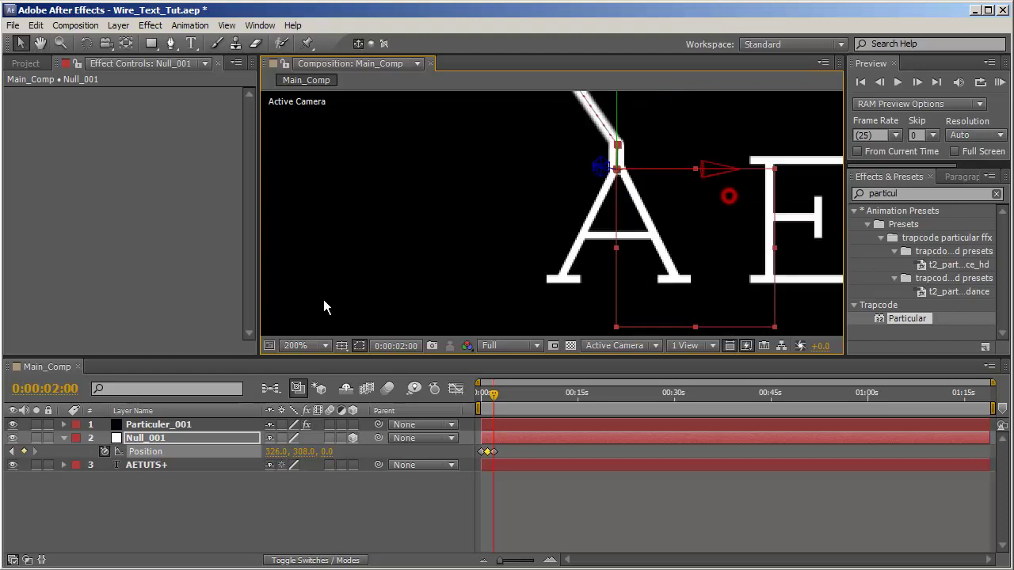
- At 0:00:03:00, move Null_001 down the A's left stroke to its foot, at about 291, 380
left_click(41, 389)
left_click(55, 388)
type("300")
key("Return")
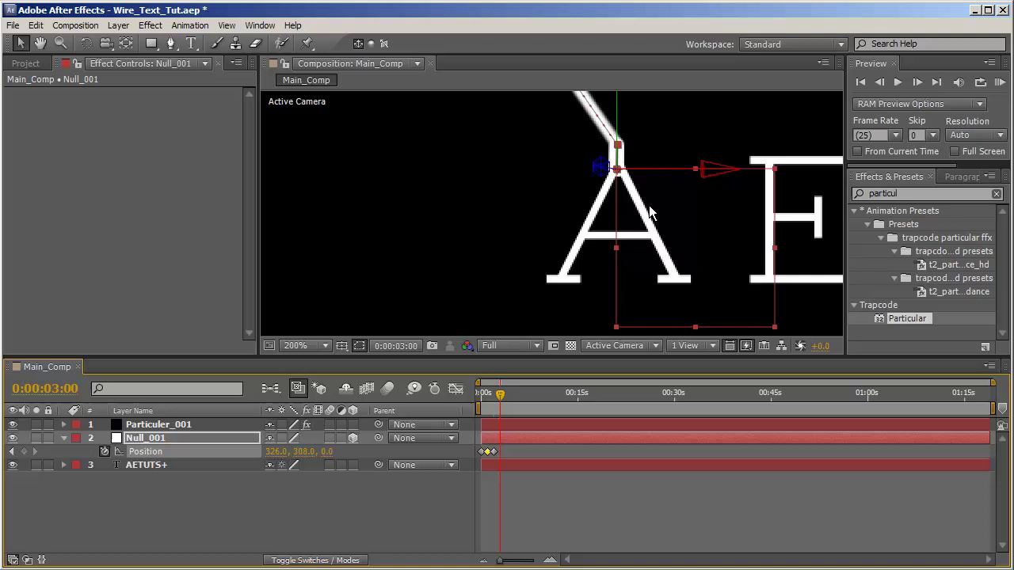
left_click_drag(650, 214, 606, 323)
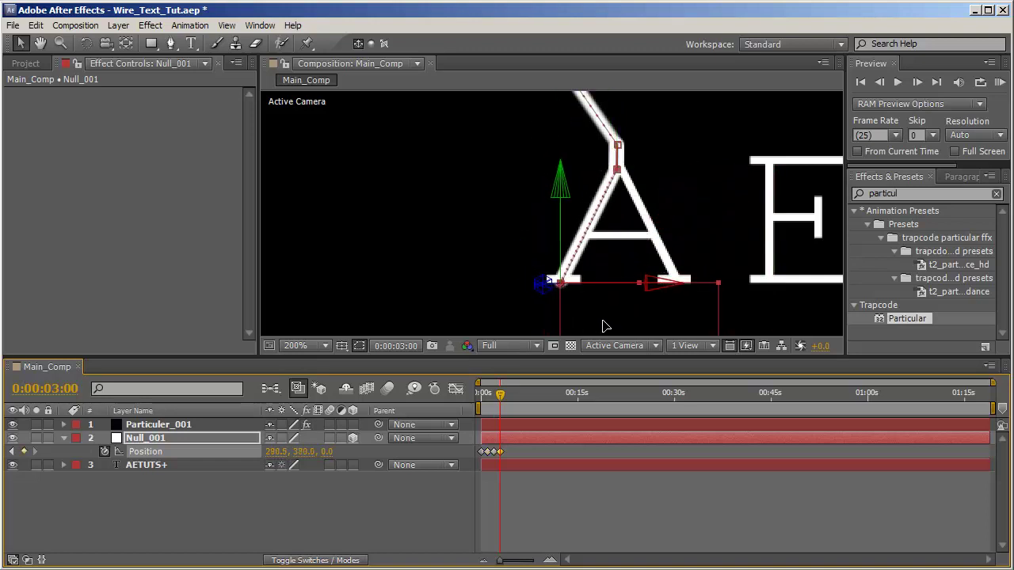
left_click_drag(599, 242, 656, 185)
- At 0:00:04:00, move Null_001 just below the left foot of the A, at about 281.5, 395
left_click(54, 388)
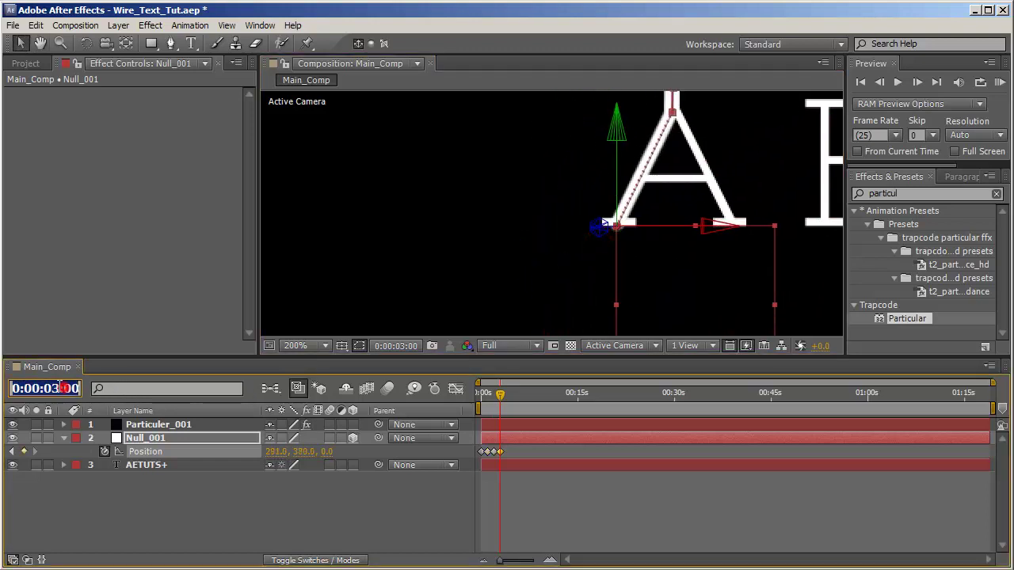
key("Return")
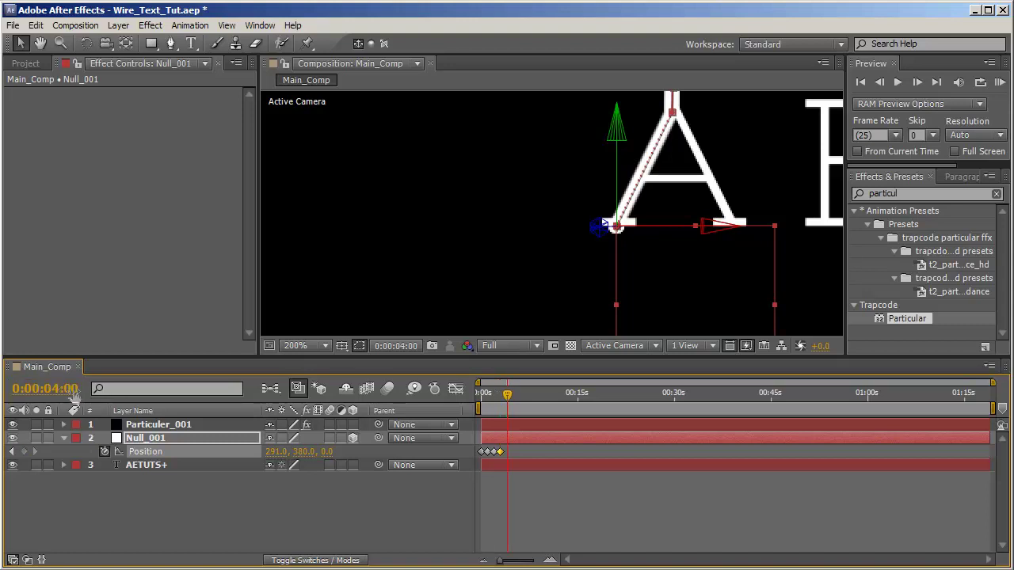
left_click_drag(643, 268, 602, 290)
- At 0:00:05:00, move Null_001 down past the A's left foot toward the lower edge of the frame, at about 155.5, 575
left_click(49, 388)
left_click_drag(50, 388, 57, 388)
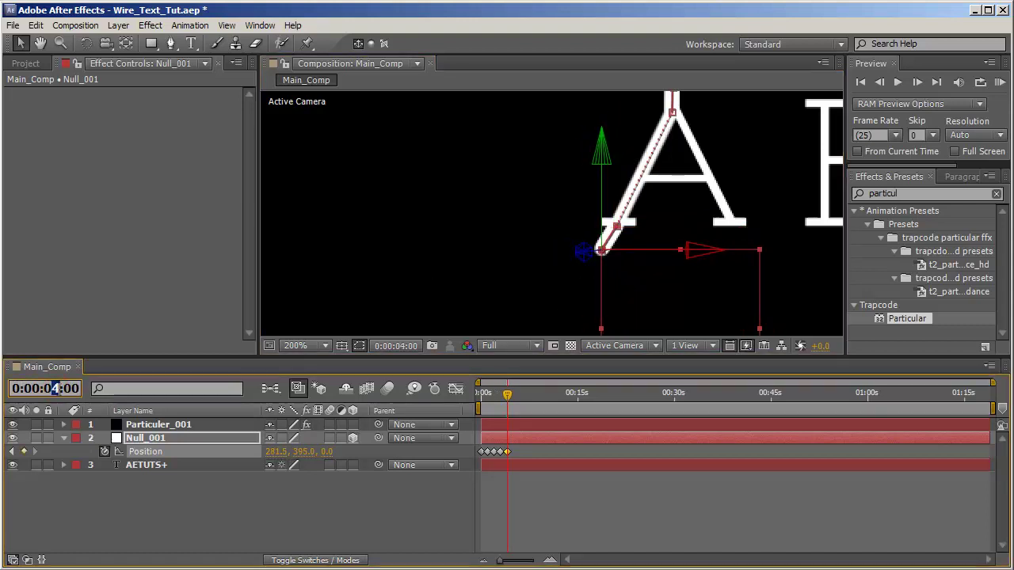
type("5")
key("Return")
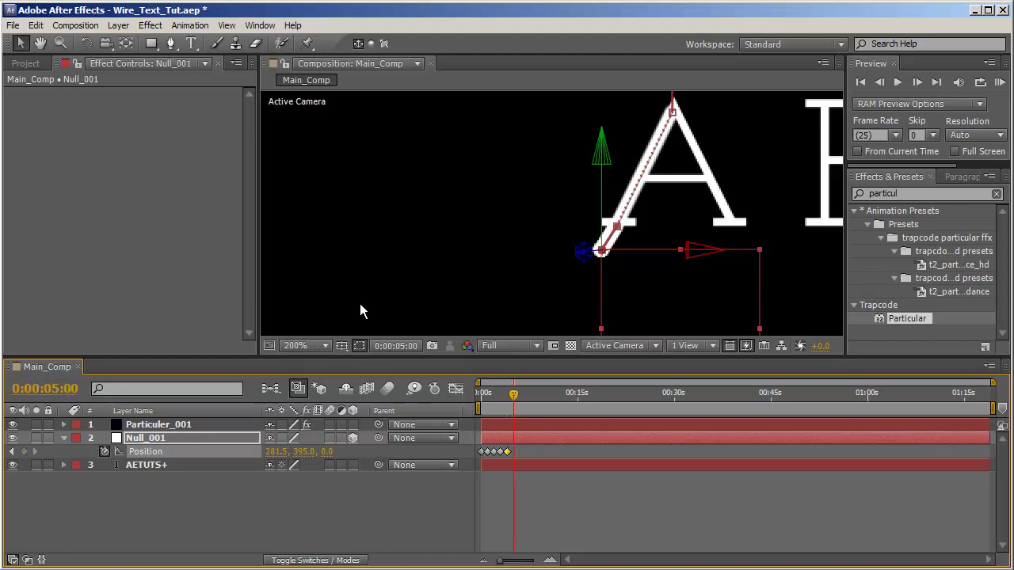
scroll(619, 142, "down", 2)
left_click_drag(616, 269, 513, 335)
left_click_drag(626, 110, 596, 241)
scroll(596, 233, "up", 1)
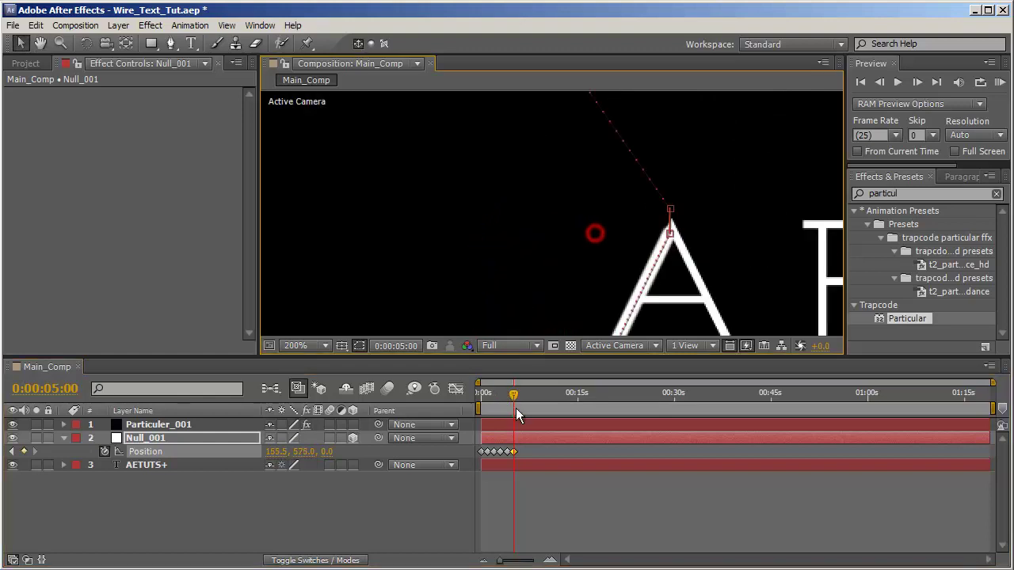
- Shift Null_001's last four position keyframes earlier together so that the A's apex keyframe sits at 0:00:01:10
left_click(550, 560)
left_click(550, 560)
left_click(549, 560)
left_click_drag(612, 561, 580, 559)
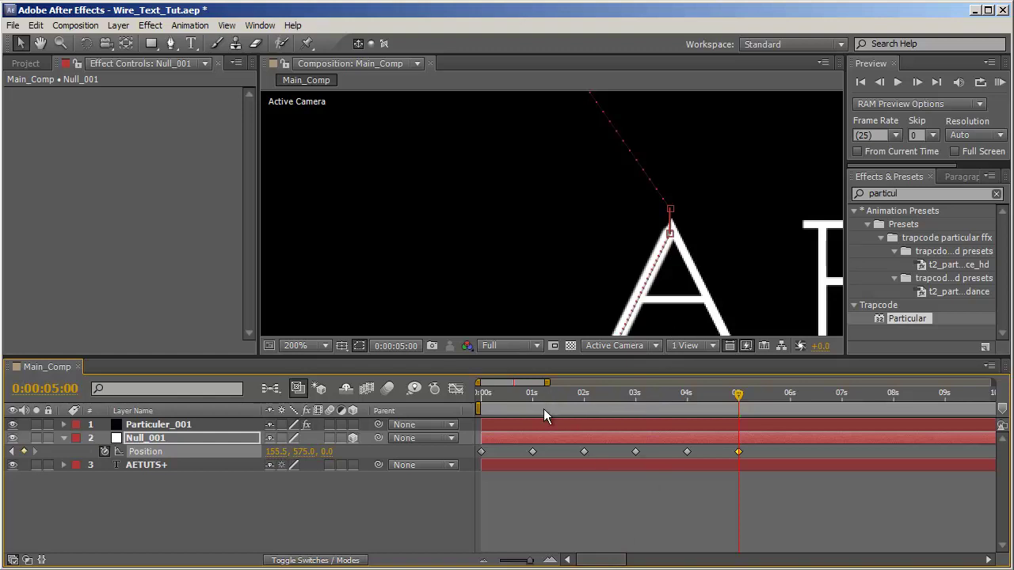
mouse_move(538, 397)
left_mouse_down()
mouse_move(532, 406)
mouse_move(578, 405)
mouse_move(540, 403)
left_mouse_up()
left_click_drag(749, 456, 548, 452)
key("F2")
left_click(64, 388)
left_click_drag(62, 389, 97, 391)
type("10")
key("Return")
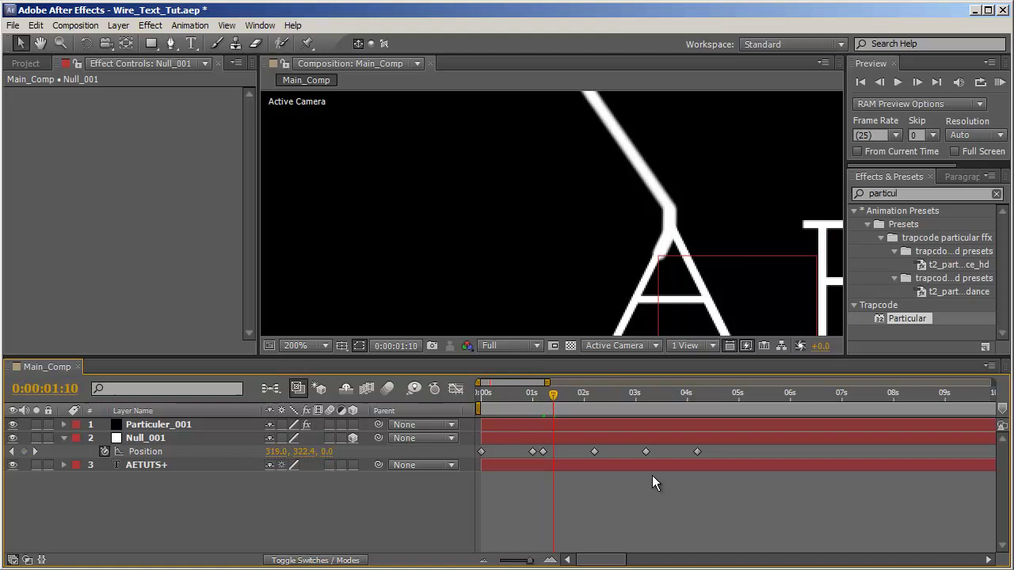
left_click_drag(707, 457, 552, 452)
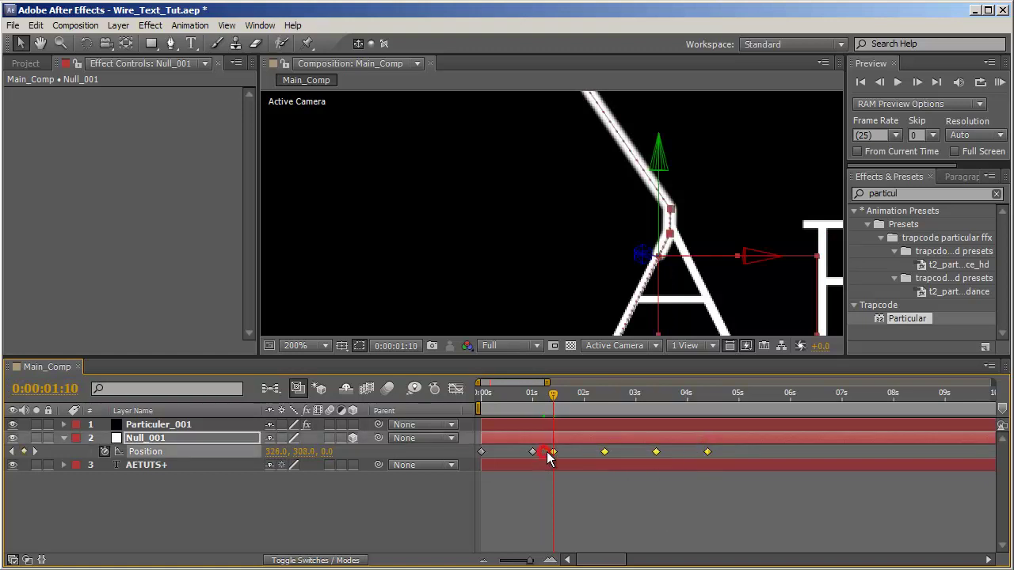
- Shift Null_001's last two position keyframes earlier together so that the one just below the A's left foot sits at 0:00:02:20
key("k")
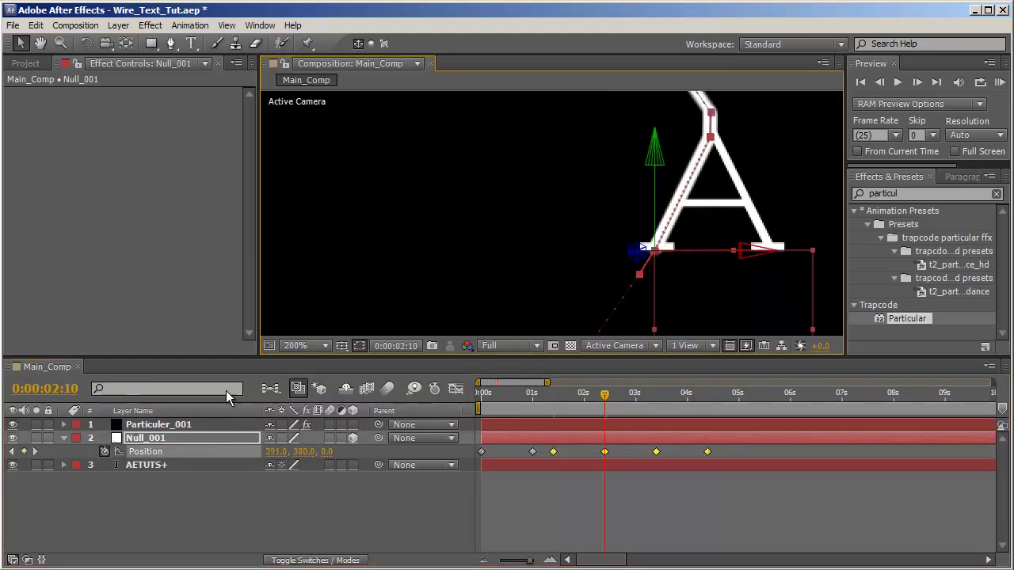
left_click(70, 388)
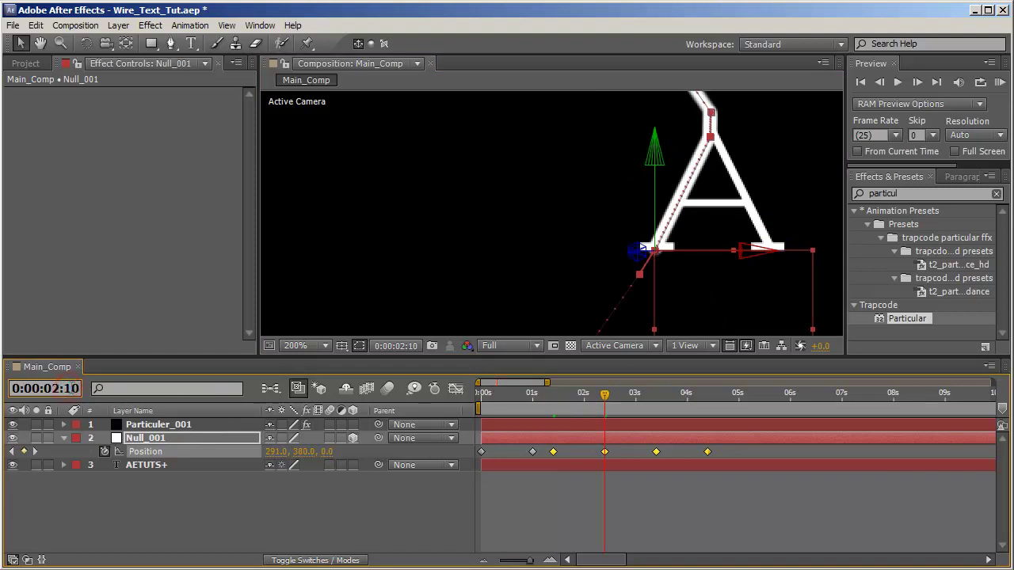
type("220")
key("Return")
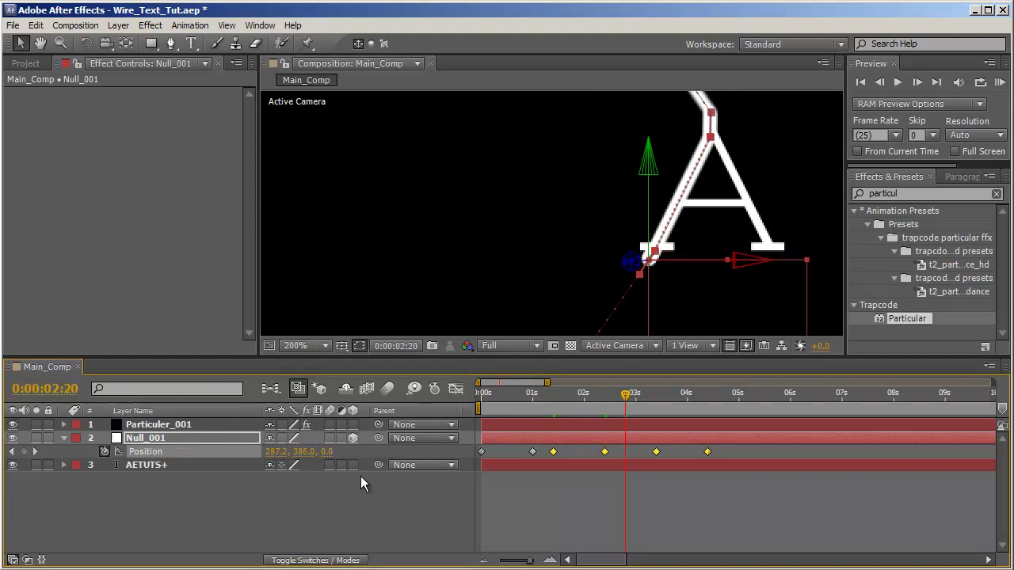
left_click(655, 452)
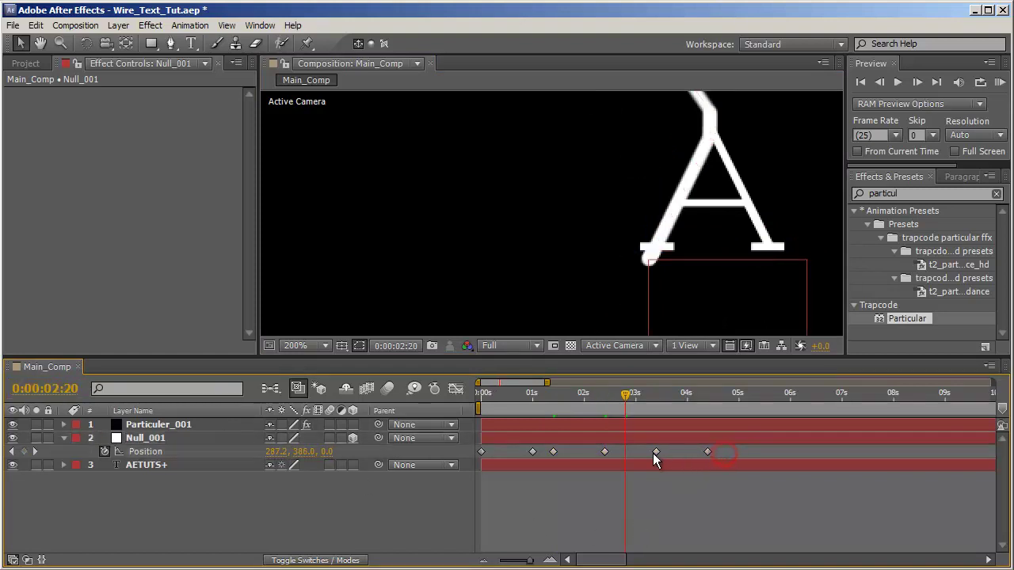
left_click(709, 454)
left_click_drag(726, 454, 630, 462)
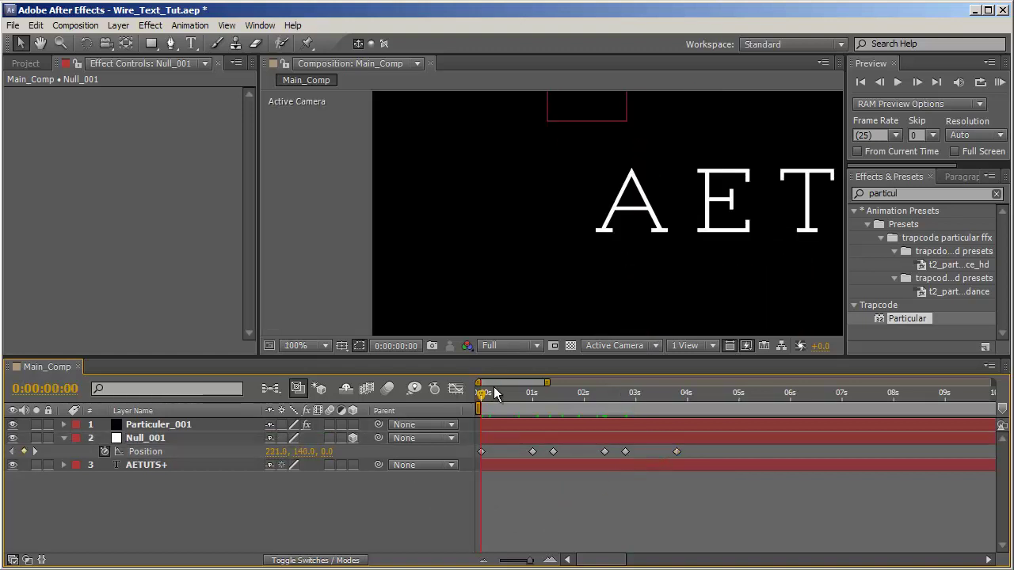
- Scrub the wire animation from the start to 0:00:03:12 and select Null_001 to show its motion path
left_click_drag(492, 390, 660, 404)
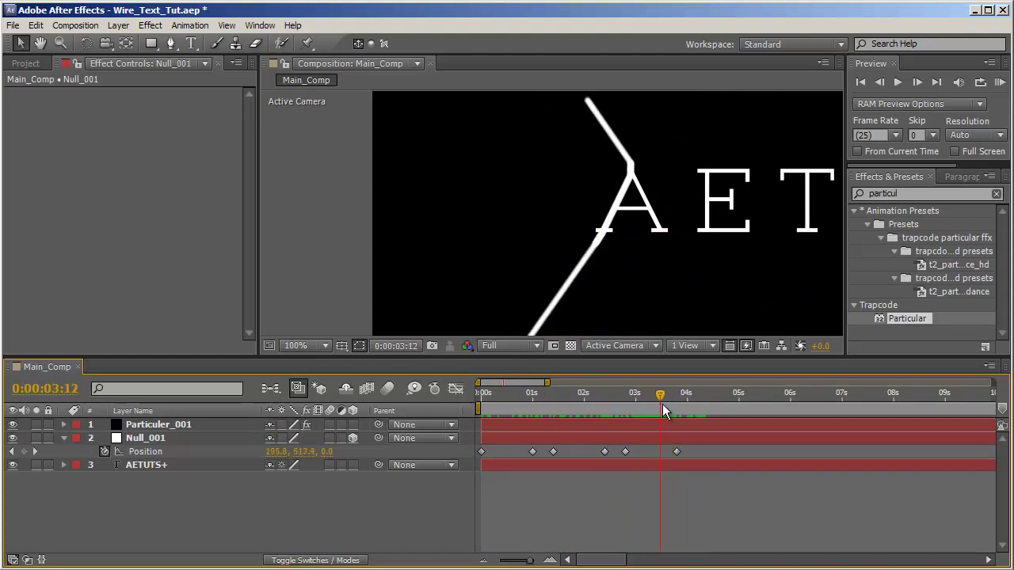
key("h")
left_click_drag(696, 180, 676, 265)
scroll(577, 194, "up", 1)
key("v")
left_click(661, 249)
left_click(174, 439)
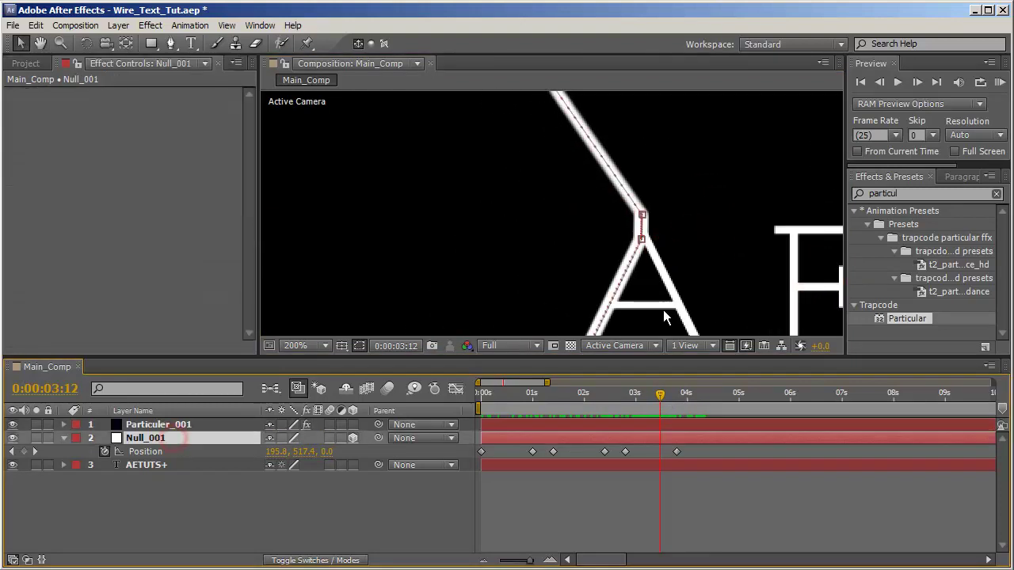
- Convert the motion path's start keyframe and the 1-second keyframe above the A's apex into curve points with the Pen tool
key("h")
left_click_drag(600, 193, 743, 266)
scroll(742, 266, "up", 1)
left_click_drag(694, 238, 349, 293)
scroll(566, 249, "down", 1)
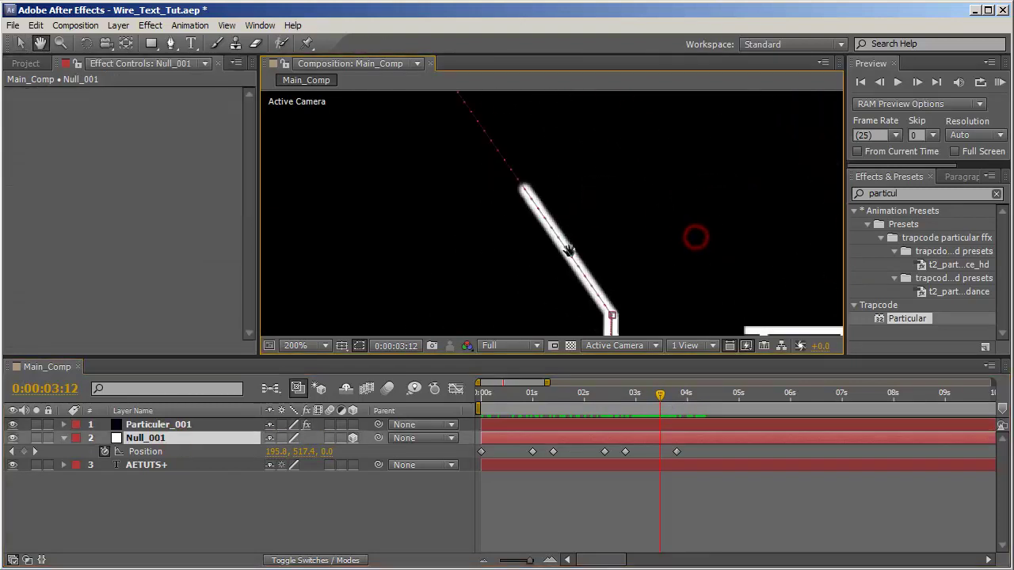
left_click_drag(552, 244, 632, 202)
key("v")
left_click_drag(664, 231, 718, 255)
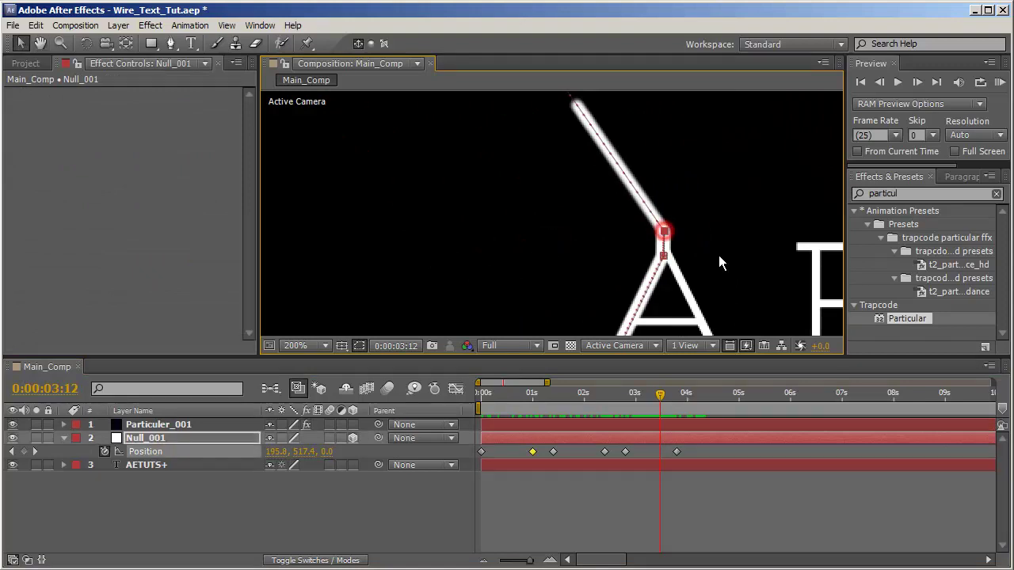
scroll(700, 197, "up", 1)
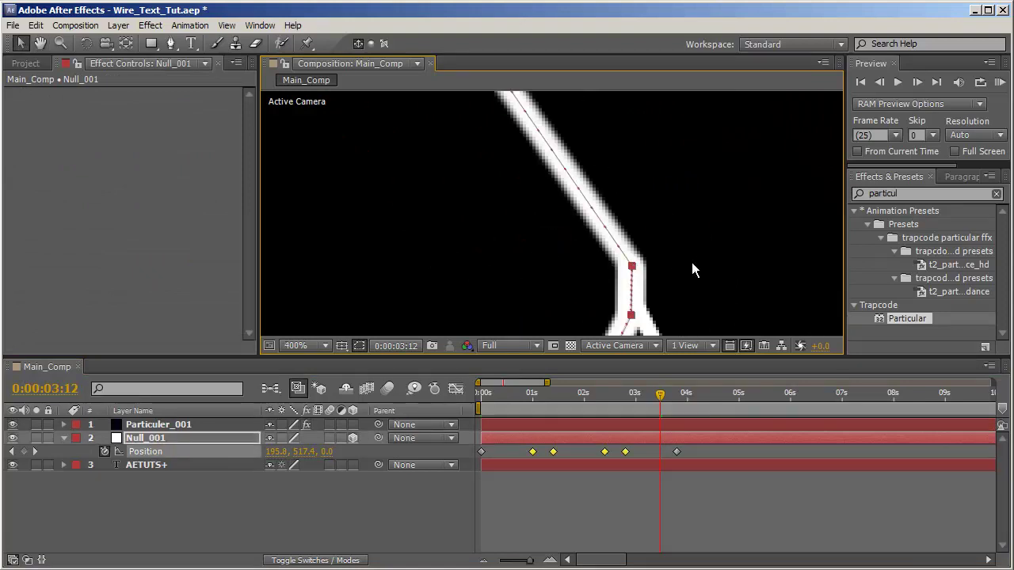
key("g")
key("h")
left_click_drag(535, 195, 673, 309)
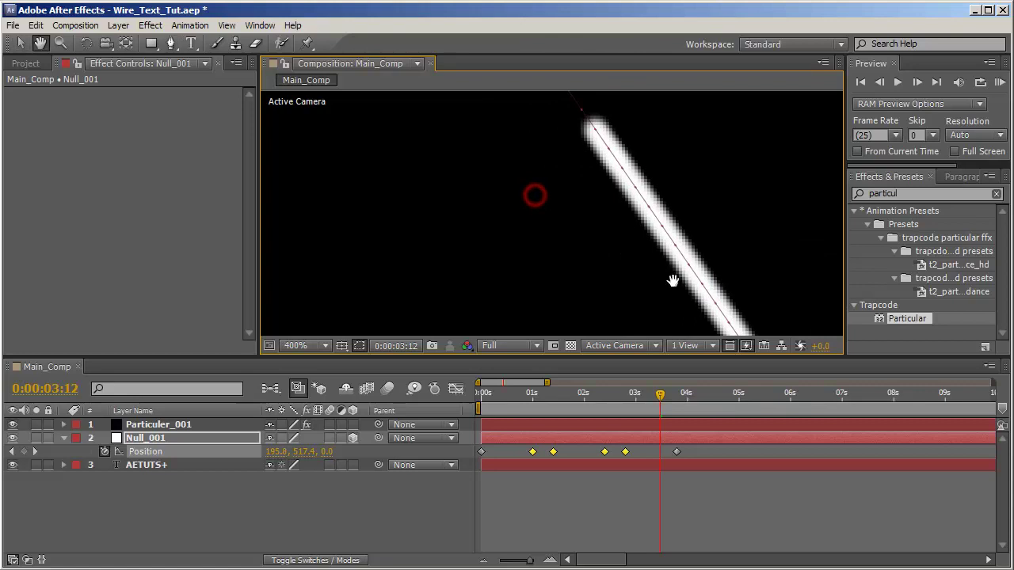
scroll(692, 233, "down", 1)
left_click_drag(692, 233, 813, 330)
left_click_drag(674, 197, 631, 181)
key("g")
key("space")
left_click_drag(713, 333, 623, 114)
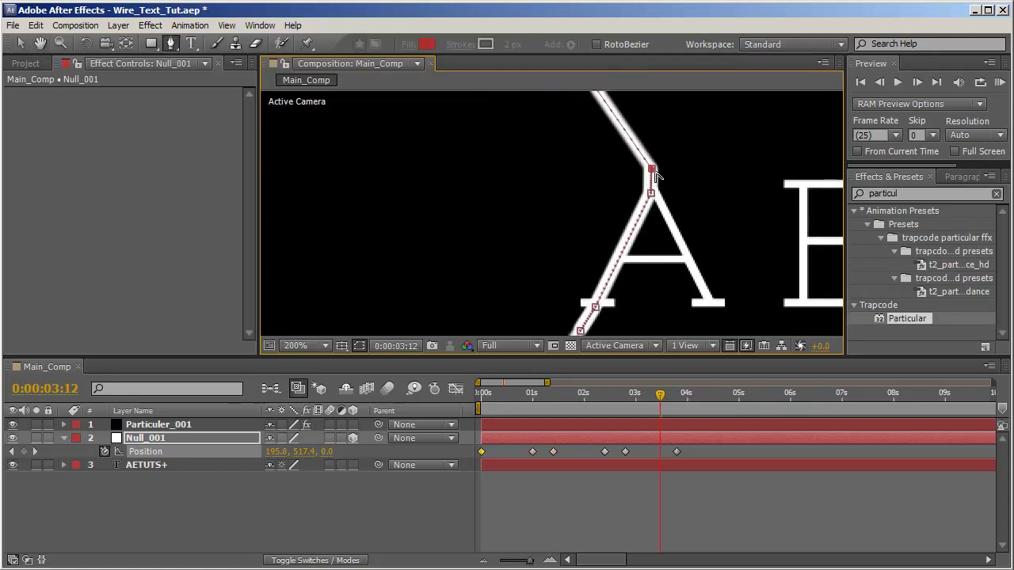
left_click(652, 168)
- Convert the motion path's last keyframe and the 0:00:02:20 keyframe below the A's left foot into curve points with the Pen tool
scroll(590, 225, "down", 1)
key("space")
left_click_drag(588, 220, 622, 148)
scroll(622, 159, "up", 1)
left_click_drag(695, 231, 784, 99)
left_click_drag(681, 251, 661, 199)
key("g")
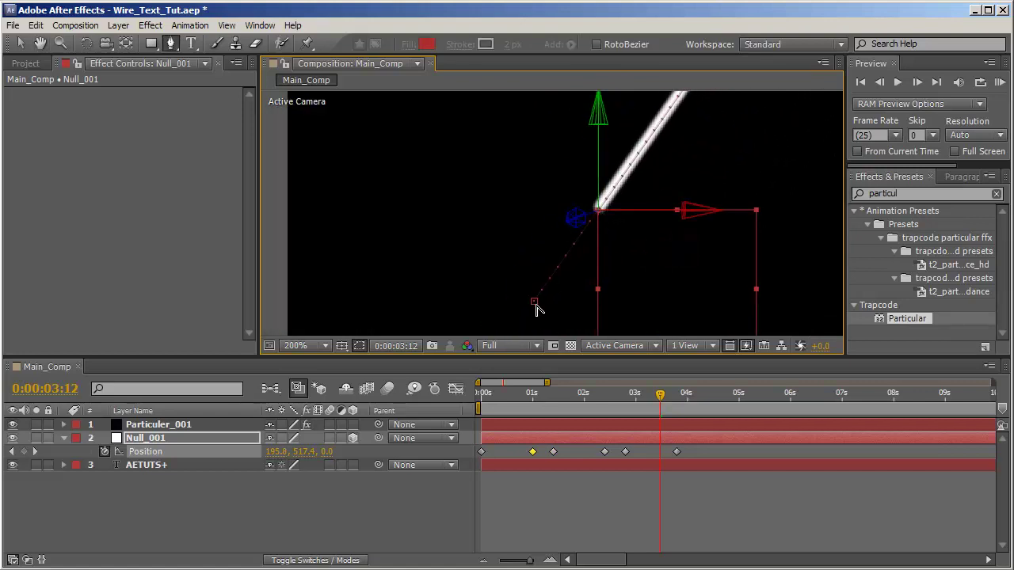
left_click(534, 305)
key("space")
left_click_drag(692, 144, 605, 308)
left_click(648, 180)
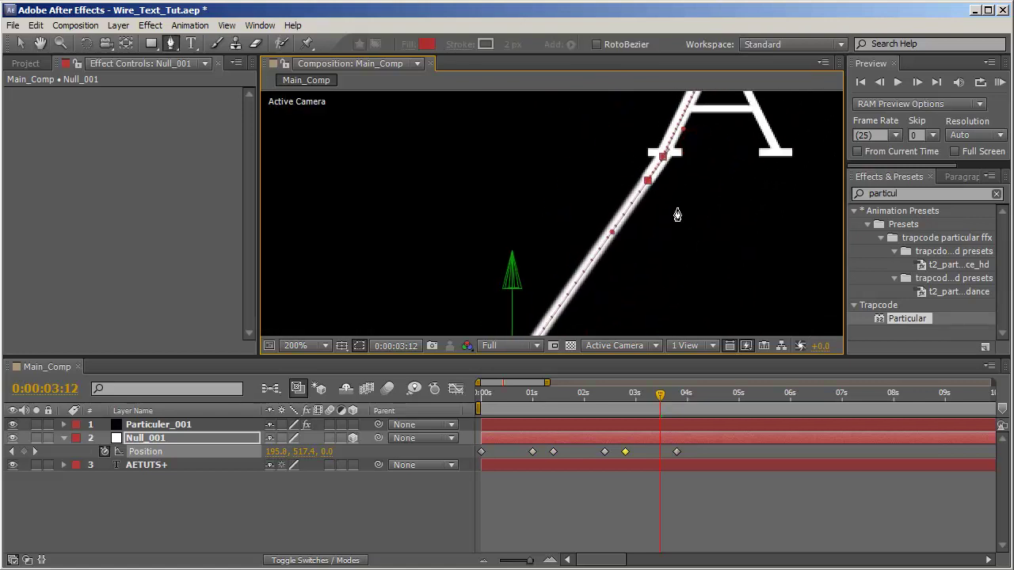
- Lengthen and steepen the lower direction handle of the 0:00:02:20 keyframe so the path curves down from the A's left foot
key("v")
left_click_drag(619, 239, 619, 266)
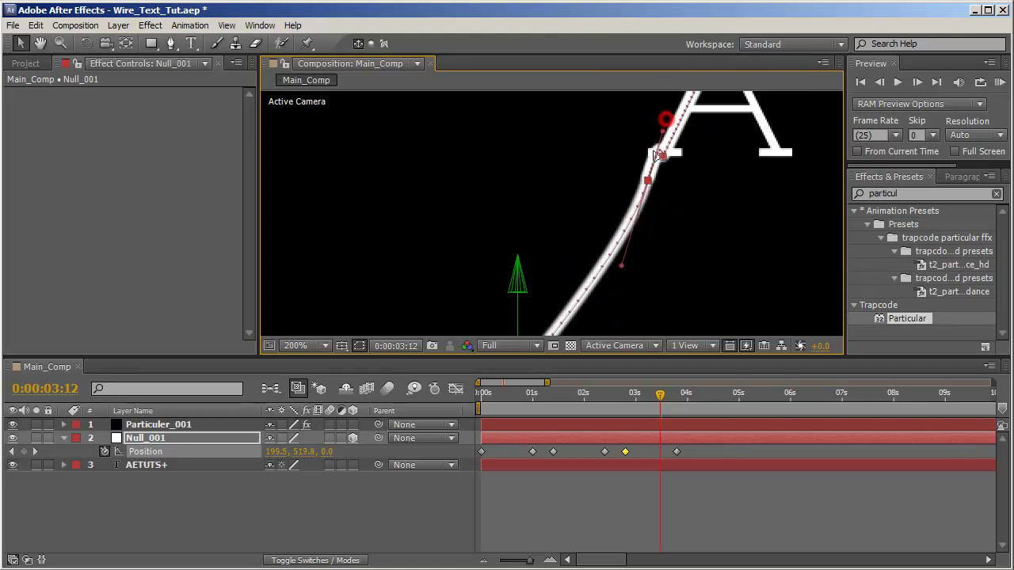
left_click_drag(651, 170, 653, 170)
scroll(588, 243, "down", 1)
left_click_drag(585, 242, 577, 294)
- Pull the last keyframe's direction handle straight up so the lower end of the path curves into an S shape
key("space")
left_click_drag(581, 296, 621, 218)
key("v")
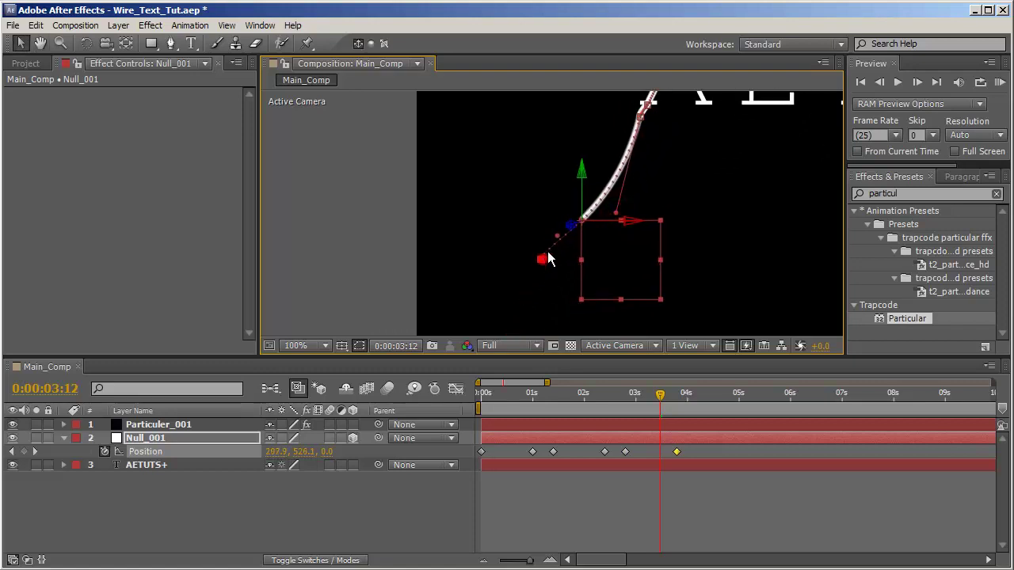
left_click_drag(557, 236, 542, 195)
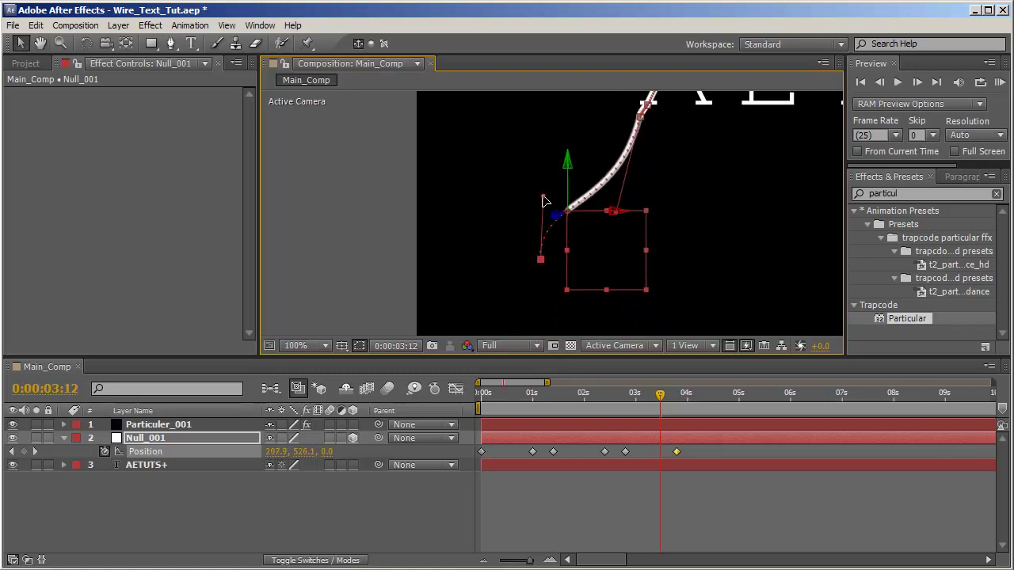
- Curve the upper path section into an S shape by adjusting the direction handles of the 1-second and start keyframes
key("space")
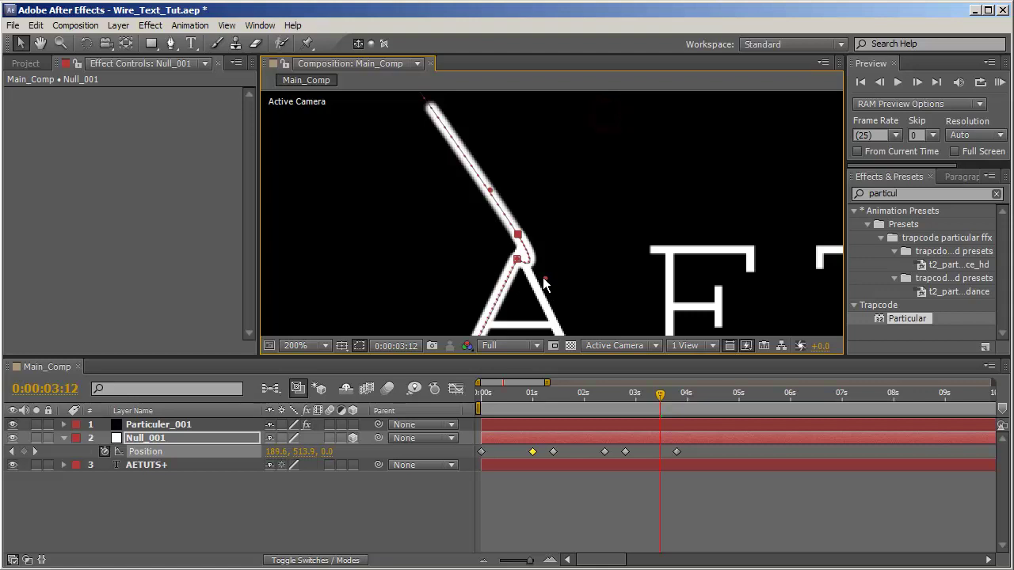
left_click_drag(545, 278, 529, 246)
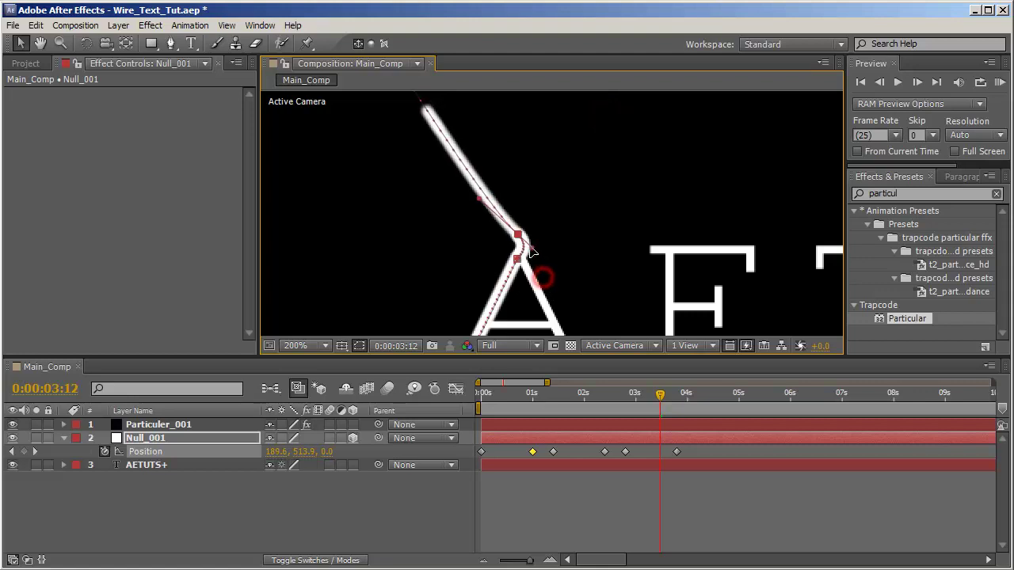
key("space")
scroll(584, 219, "down", 2)
key("v")
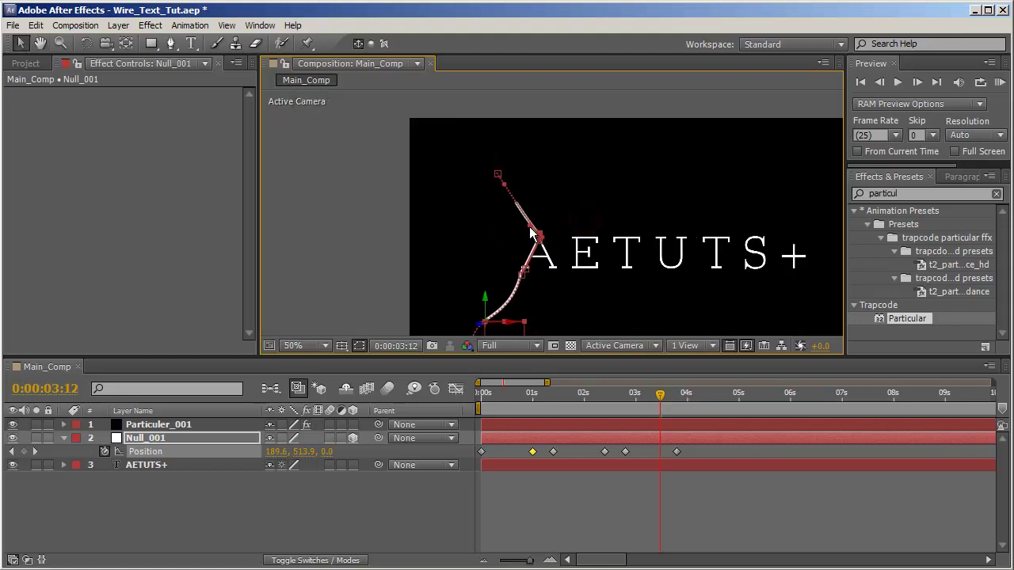
left_click_drag(508, 220, 501, 211)
left_click_drag(498, 175, 529, 171)
key("h")
left_click_drag(590, 260, 608, 187)
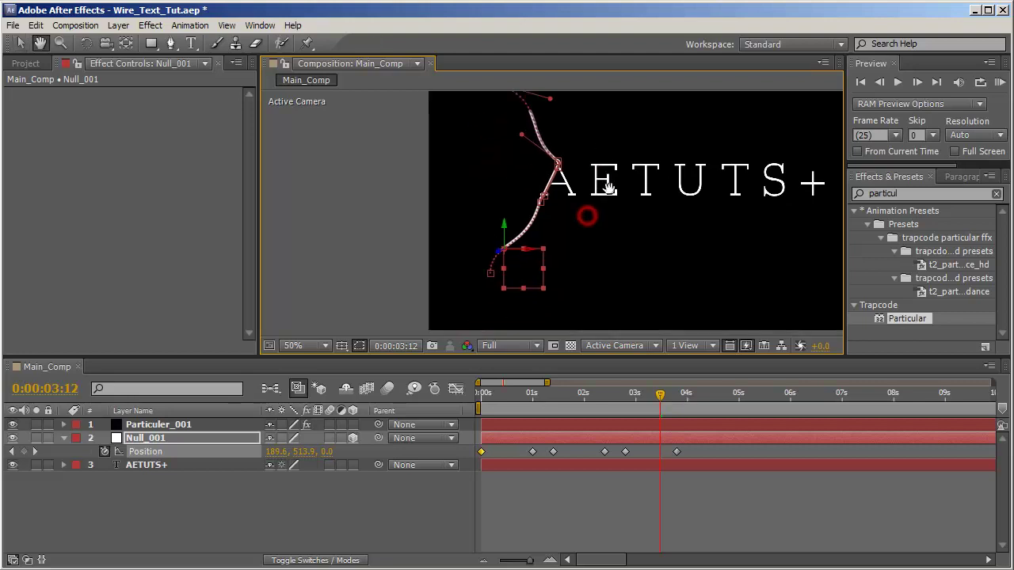
- Set the Particle Life of Particular on the Particuler_001 layer to 25 seconds
scroll(607, 191, "up", 3)
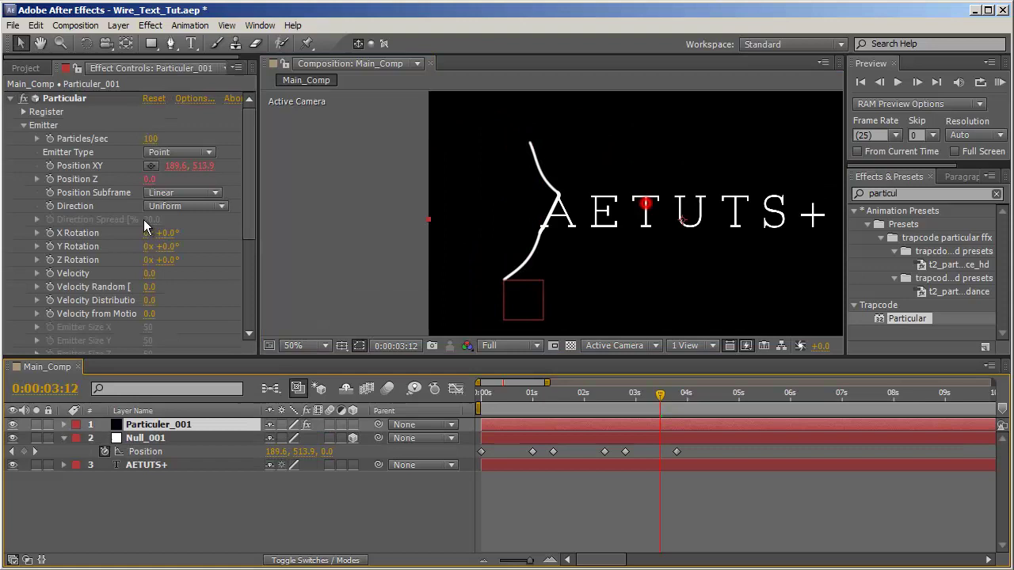
scroll(158, 226, "down", 4)
scroll(211, 220, "up", 3)
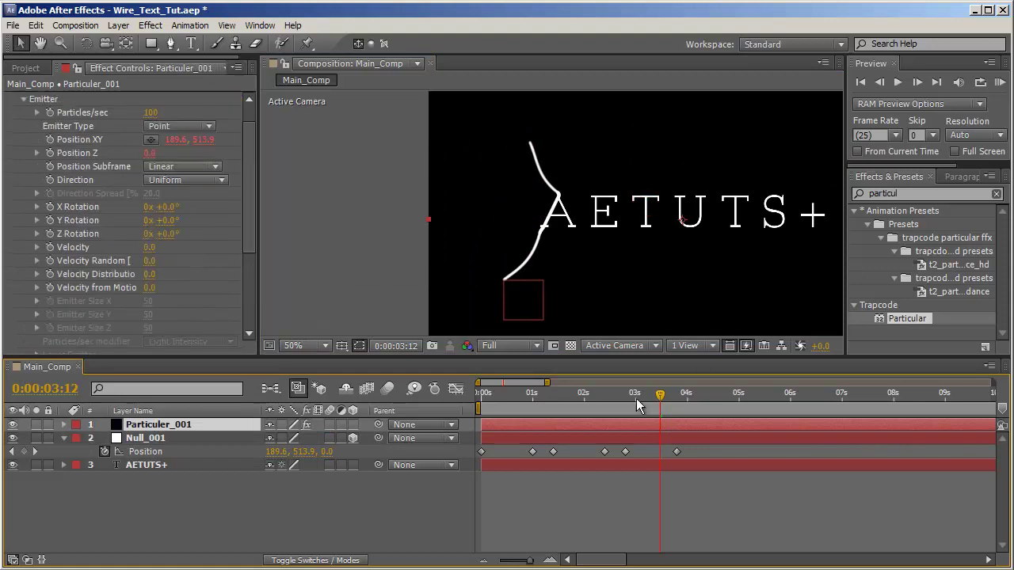
left_click_drag(639, 406, 557, 428)
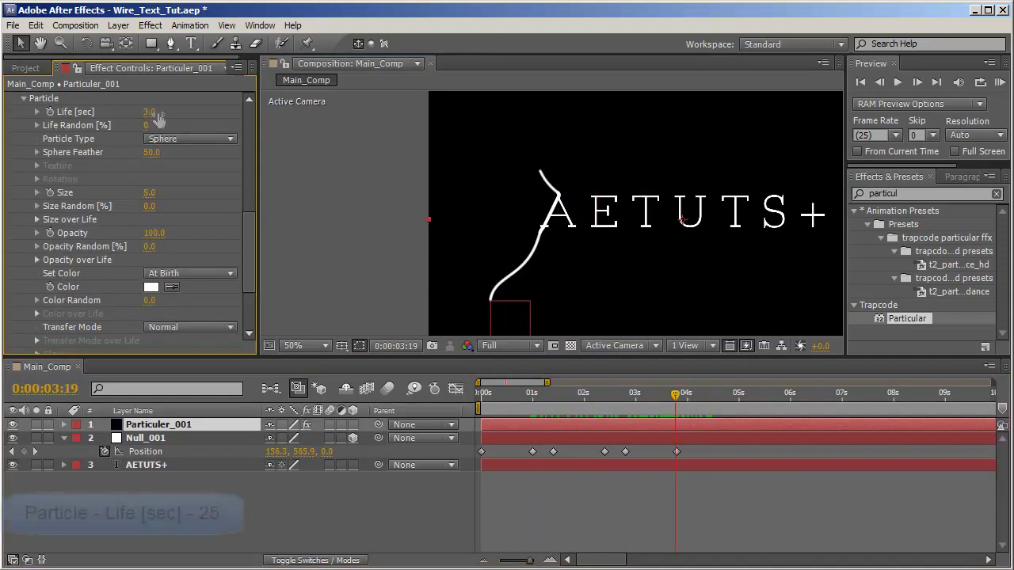
scroll(169, 172, "up", 2)
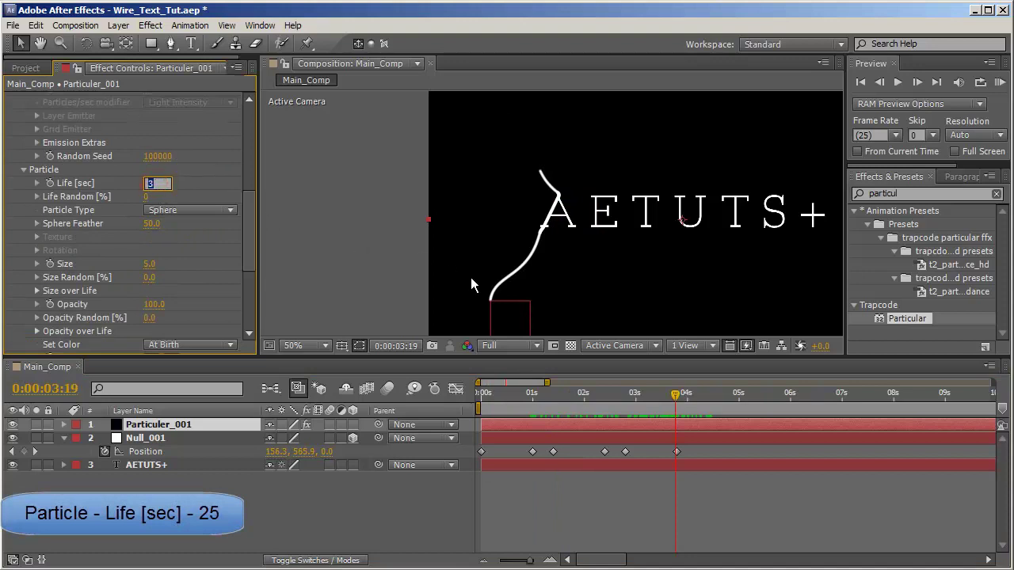
type("25")
key("Return")
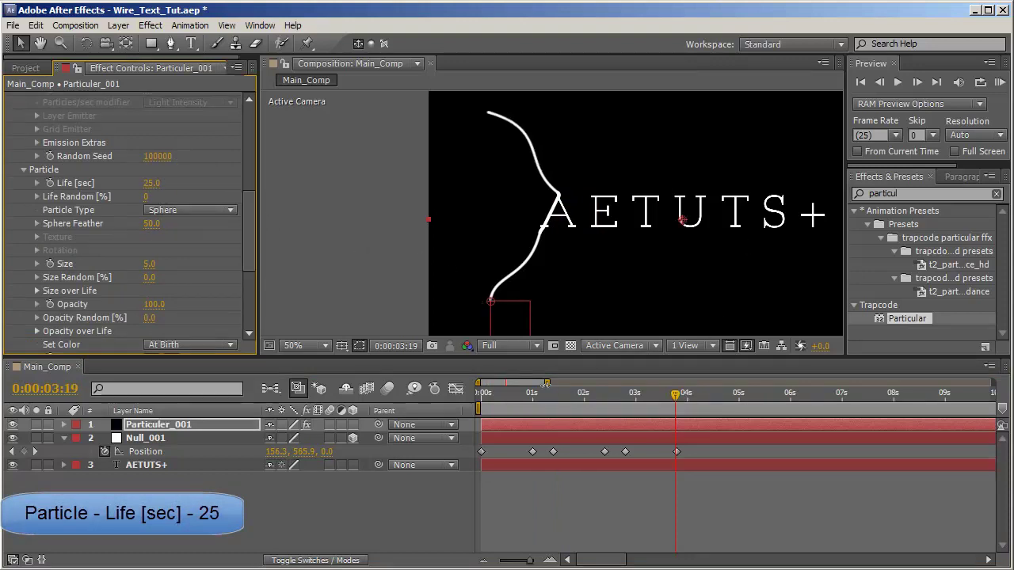
- Scrub to 0:00:06:09 to check the wire and set the Particle Size to 1
left_click_drag(538, 400, 784, 427)
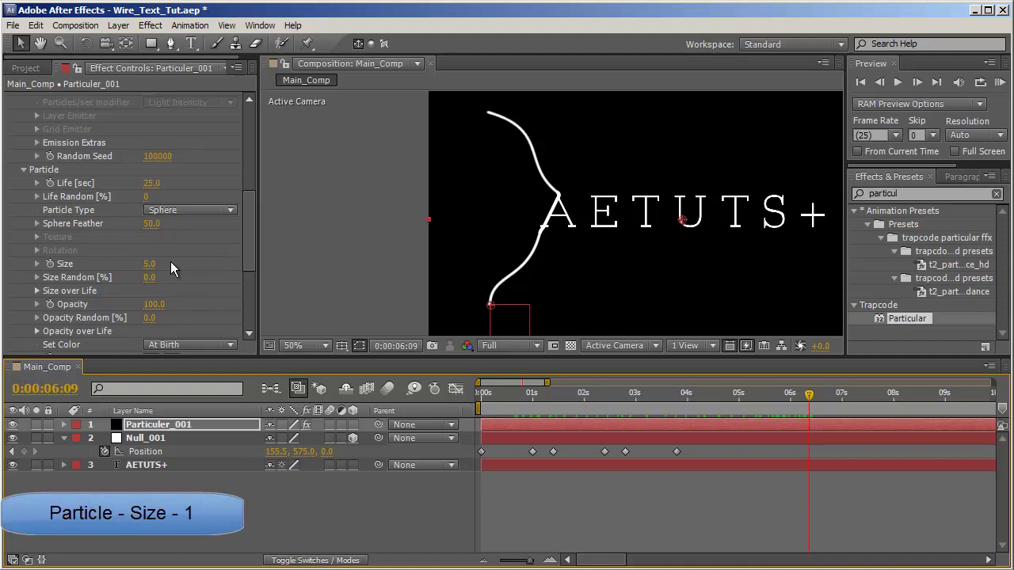
left_click(146, 263)
type("1")
key("Return")
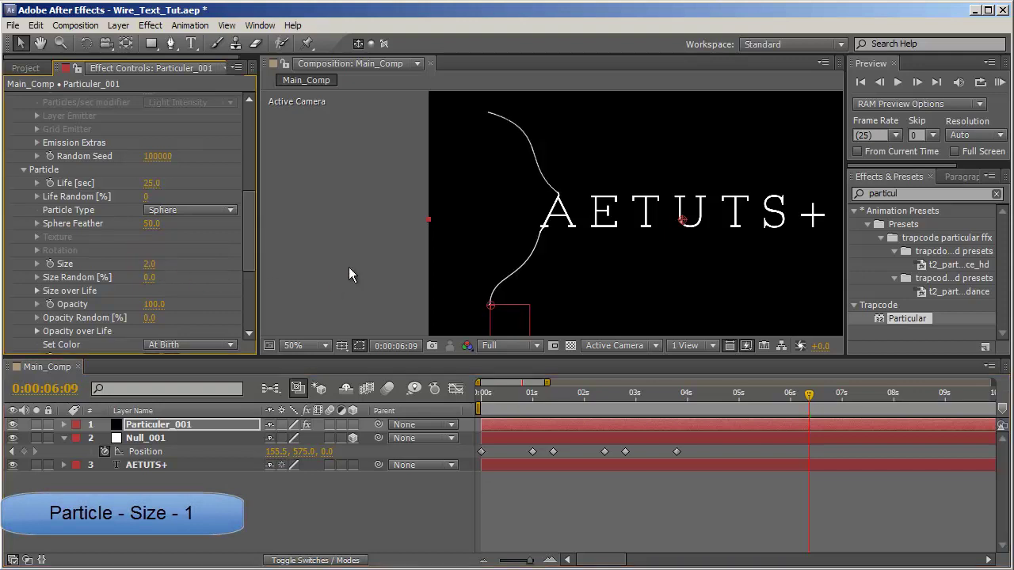
scroll(349, 267, "up", 2)
scroll(689, 175, "down", 2)
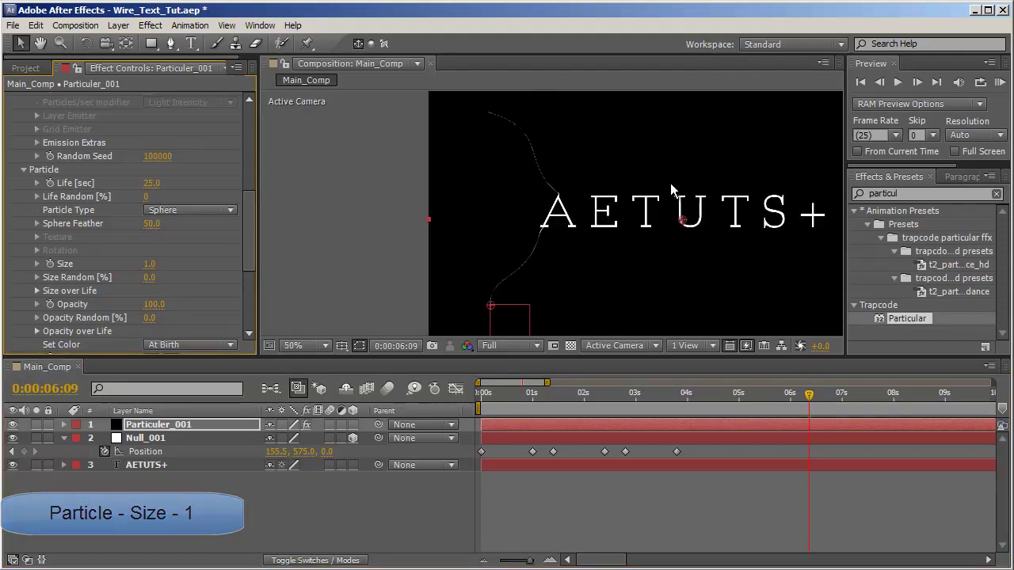
- Inspect the wire around the letter A up close and set Particular's emitter Particles/sec to 500
scroll(658, 194, "up", 2)
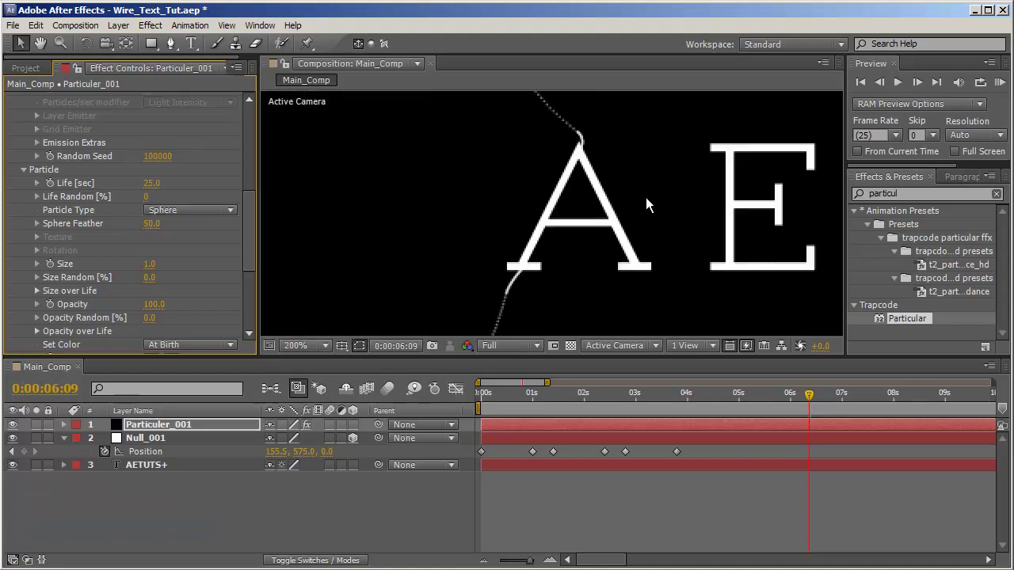
left_click_drag(485, 231, 392, 355)
scroll(202, 152, "up", 7)
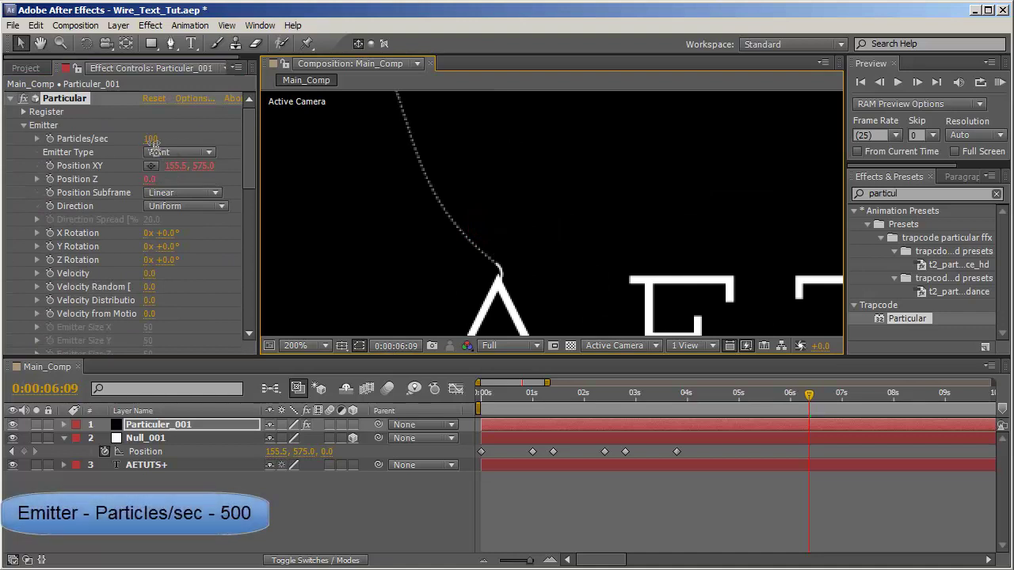
left_click(153, 140)
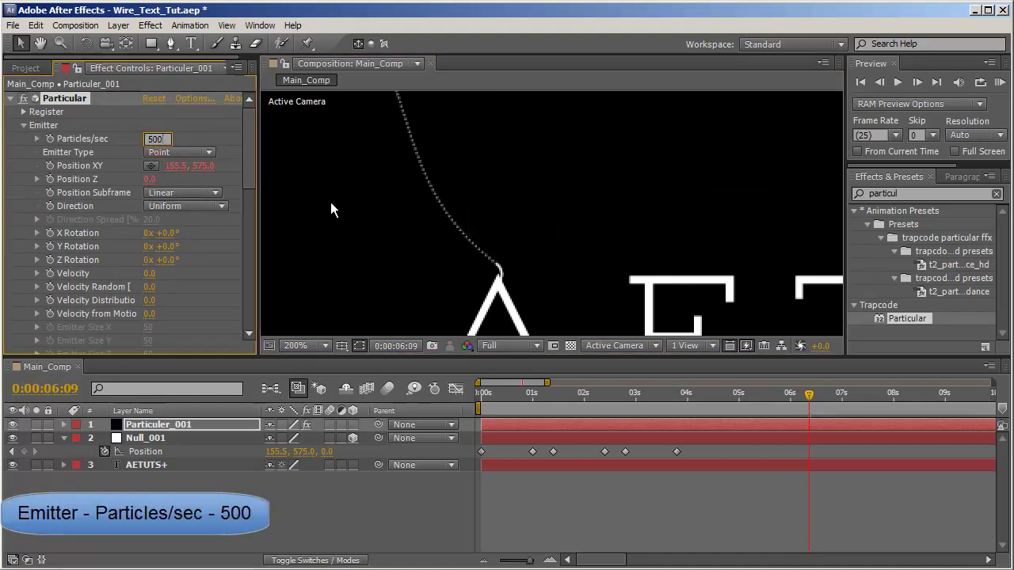
type("500")
key("Return")
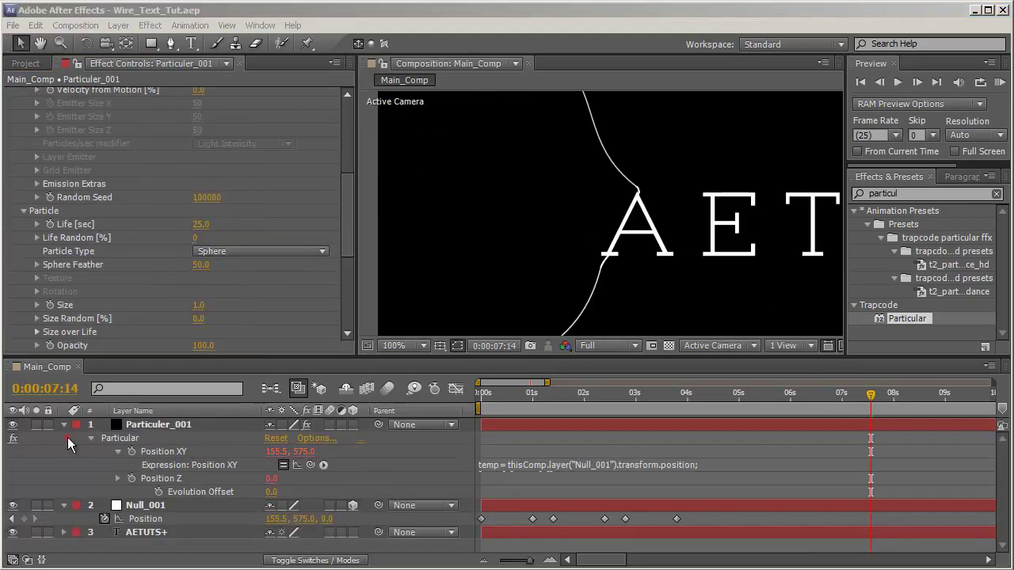
- Set Affect Position to 20 in the Turbulence Field of Particular's Air physics
key("comma")
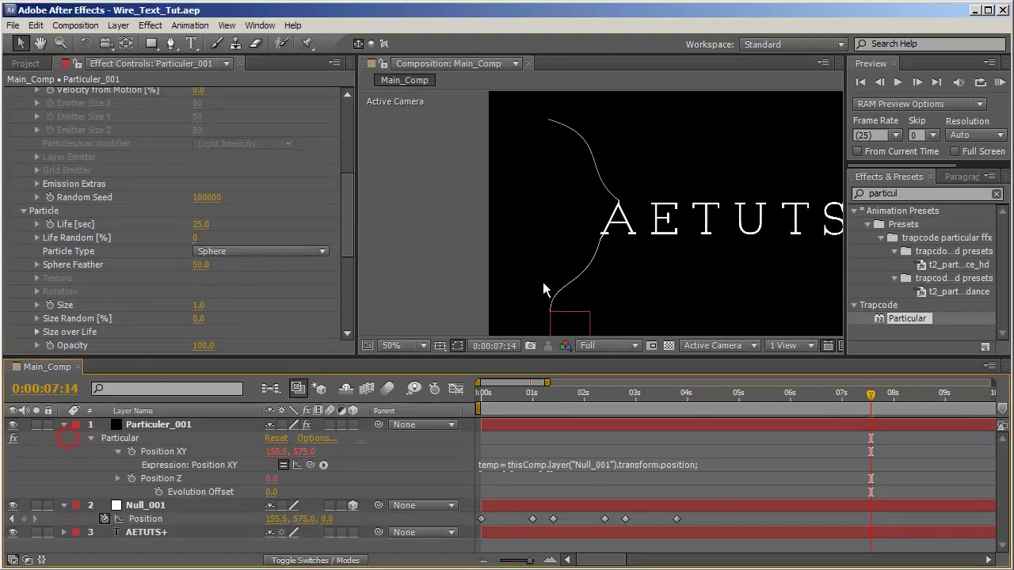
key("period")
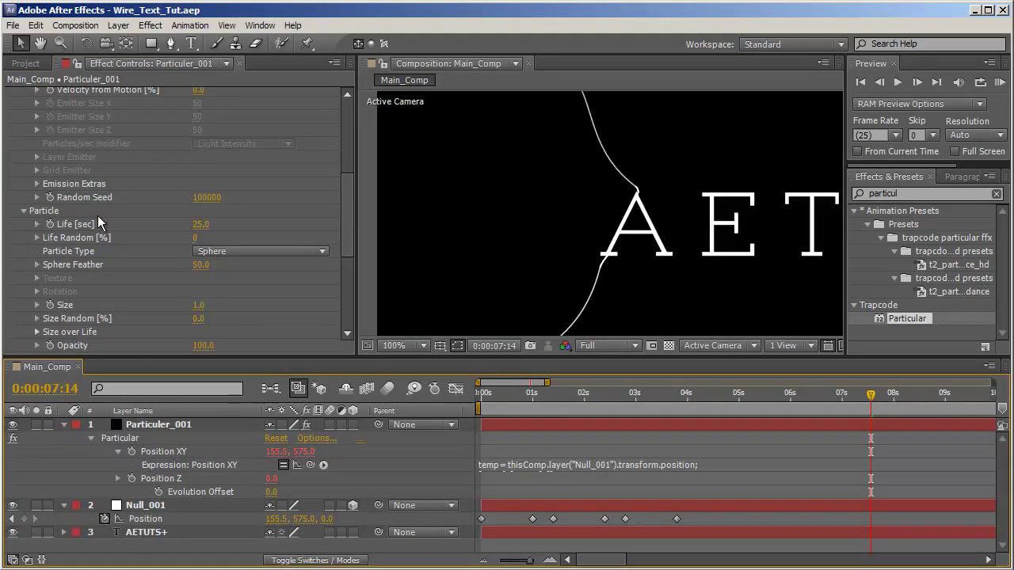
scroll(24, 228, "down", 5)
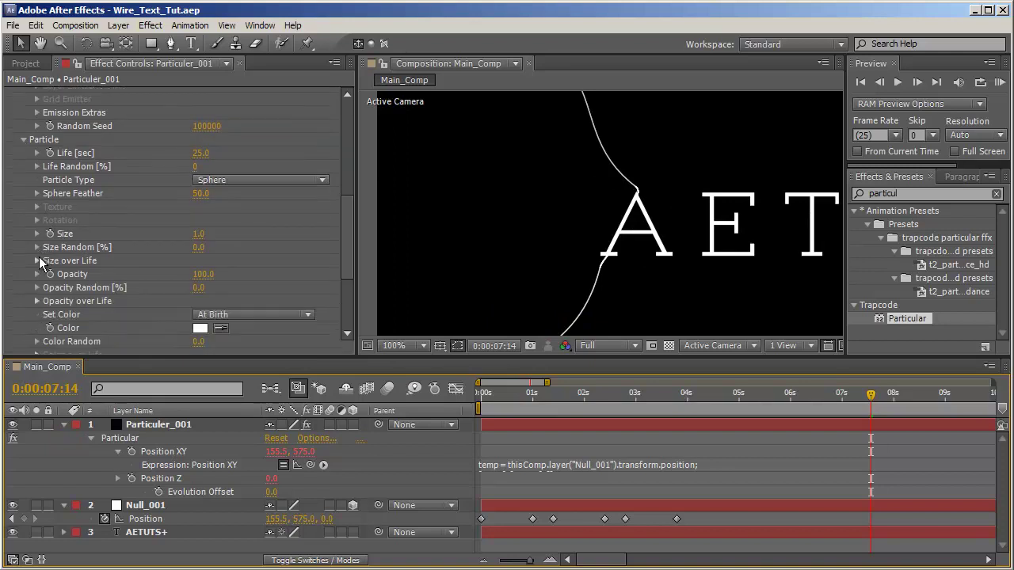
scroll(31, 329, "down", 1)
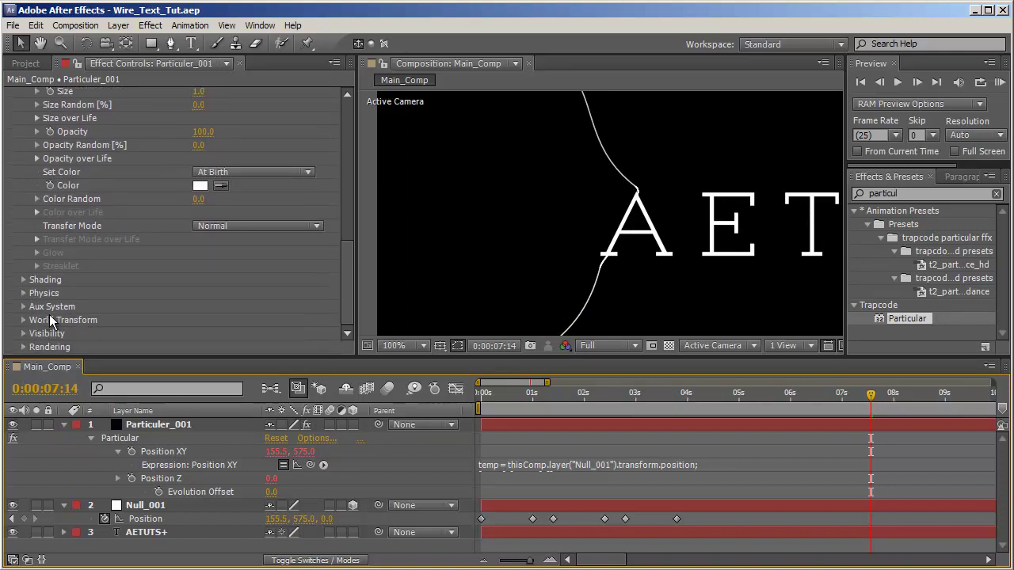
left_click(24, 293)
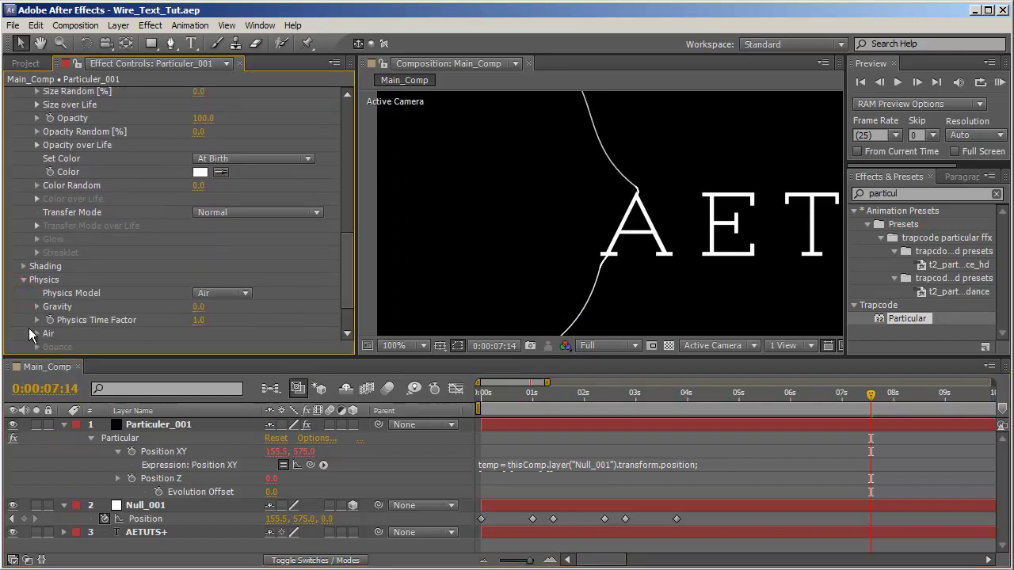
left_click(38, 334)
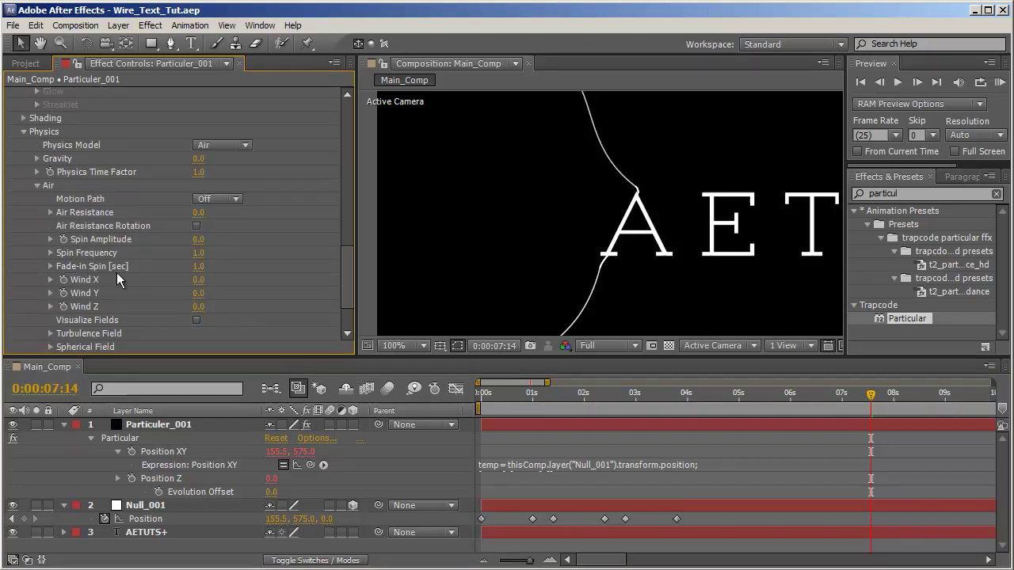
scroll(88, 333, "down", 5)
left_click(50, 299)
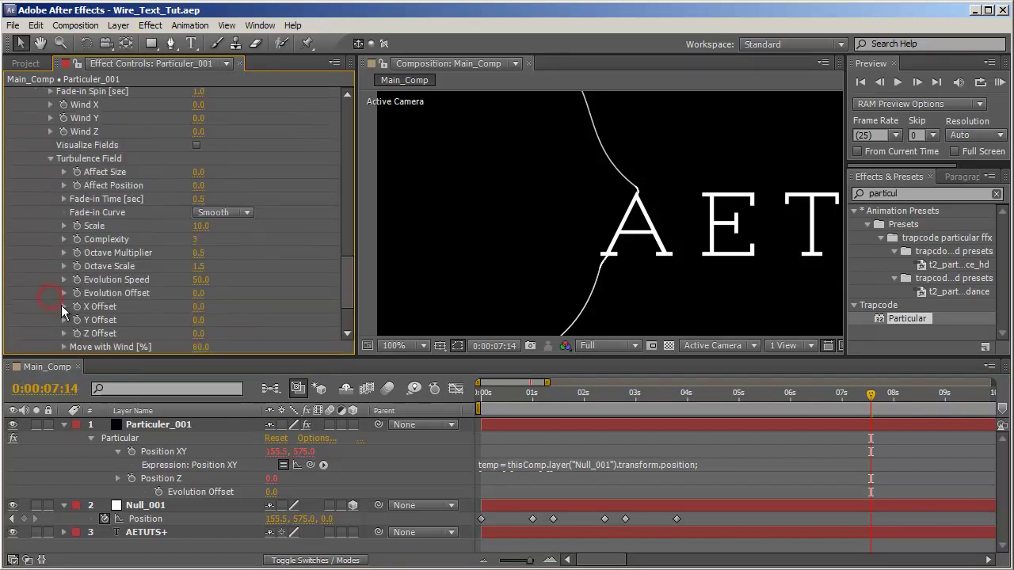
scroll(218, 281, "down", 1)
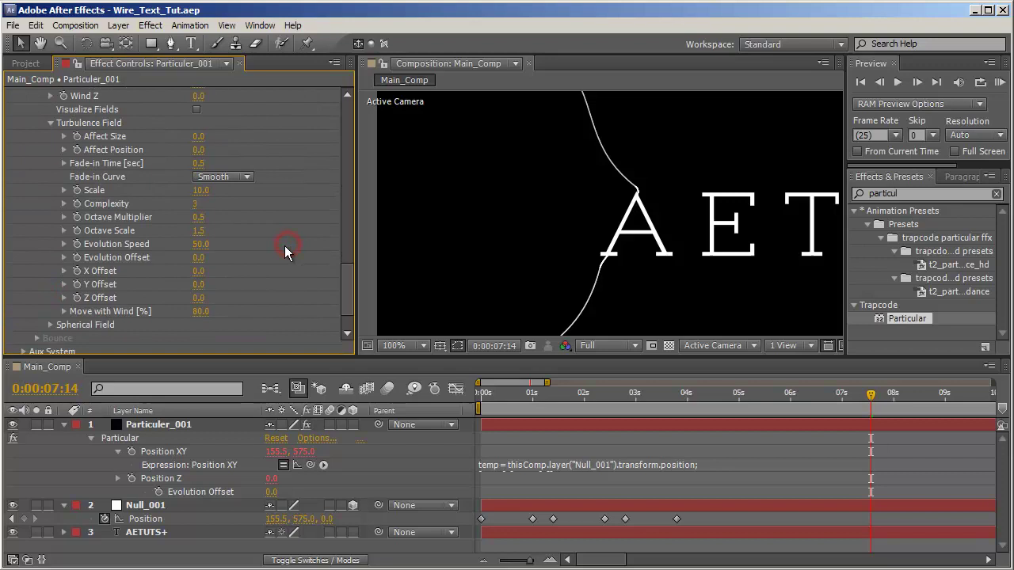
key("grave")
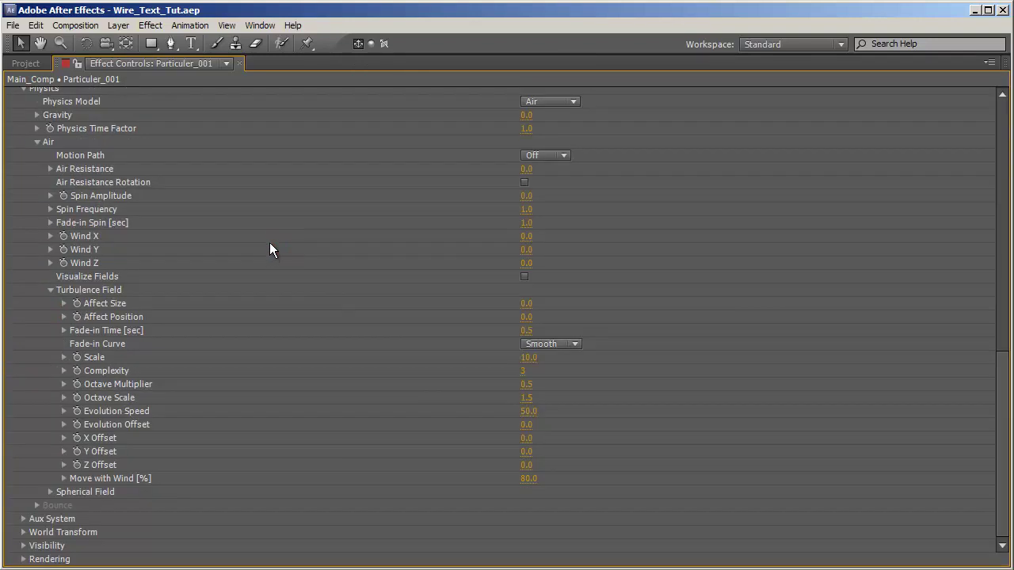
left_click(122, 317)
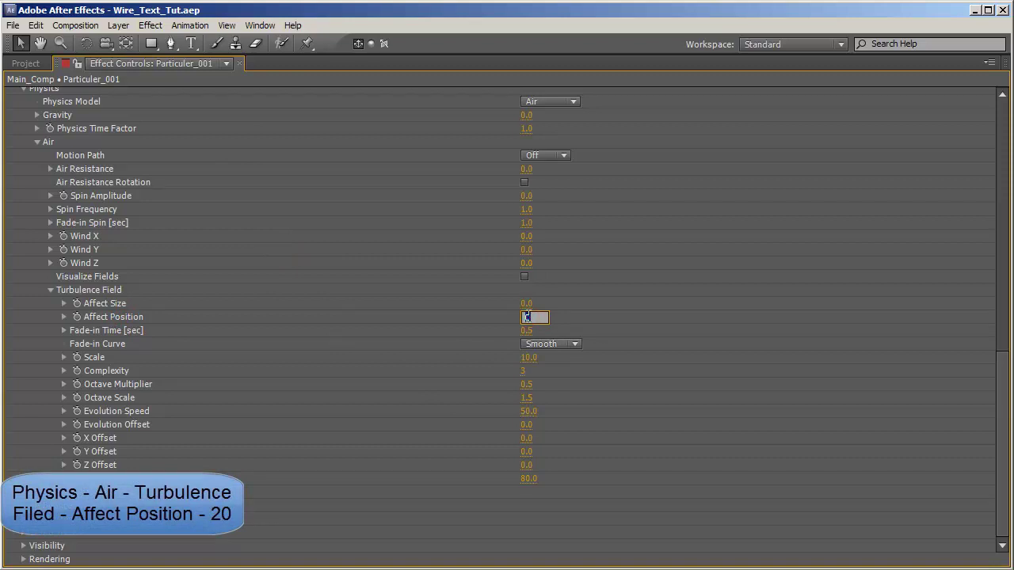
type("20")
key("Return")
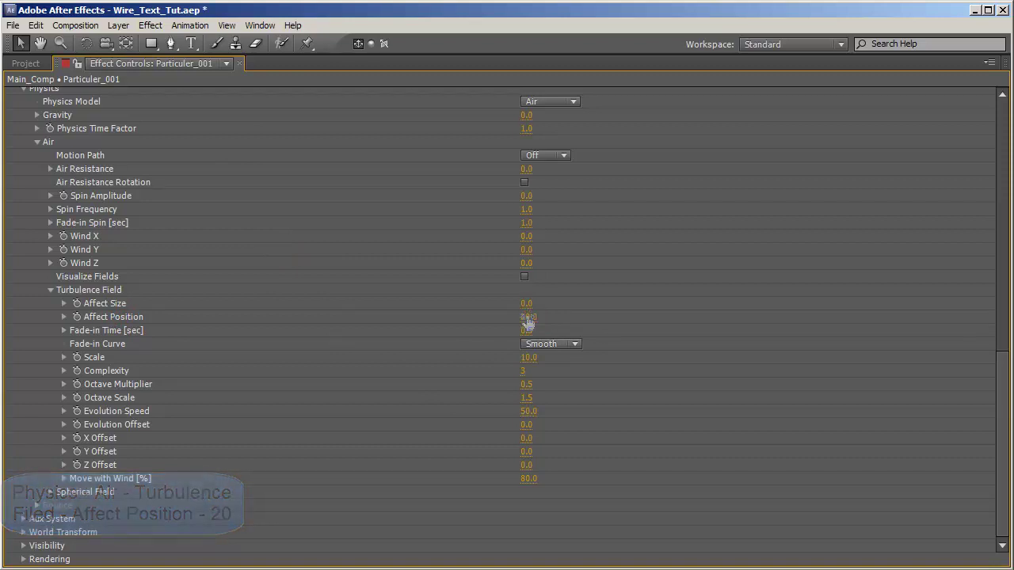
- Set the Turbulence Field Scale to 15 and return to the full workspace layout
left_click(528, 357)
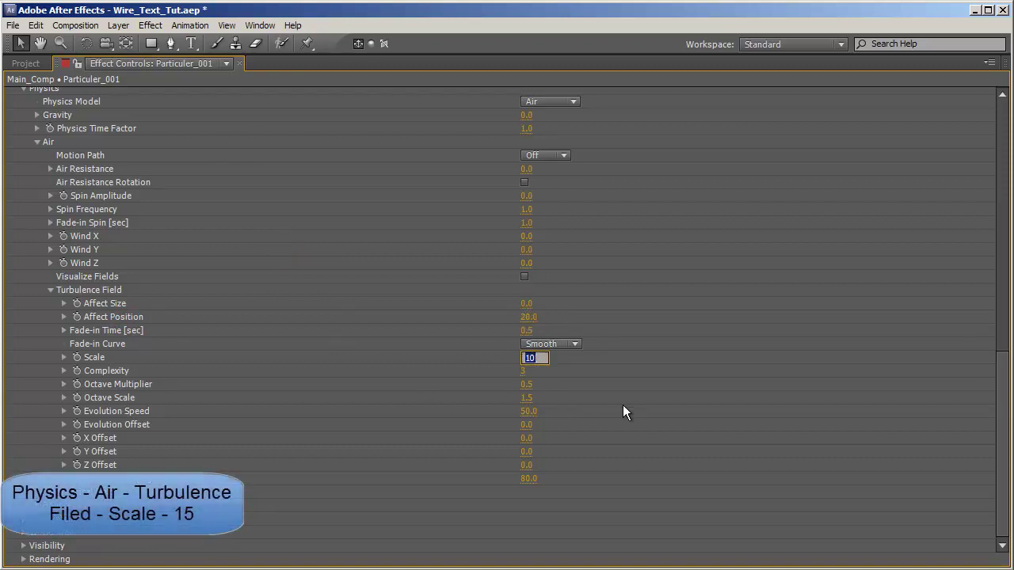
type("15")
key("Return")
key("grave")
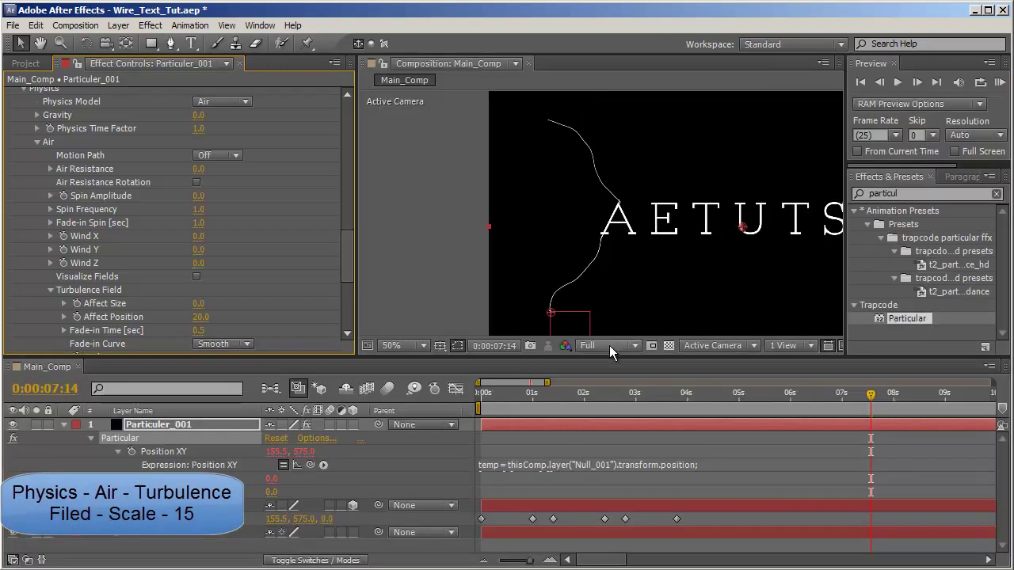
- Scrub back to the start and forward to 0:00:08:09 to check the wire's turbulent motion in an enlarged composition view
left_click_drag(618, 355, 618, 428)
scroll(644, 332, "up", 2)
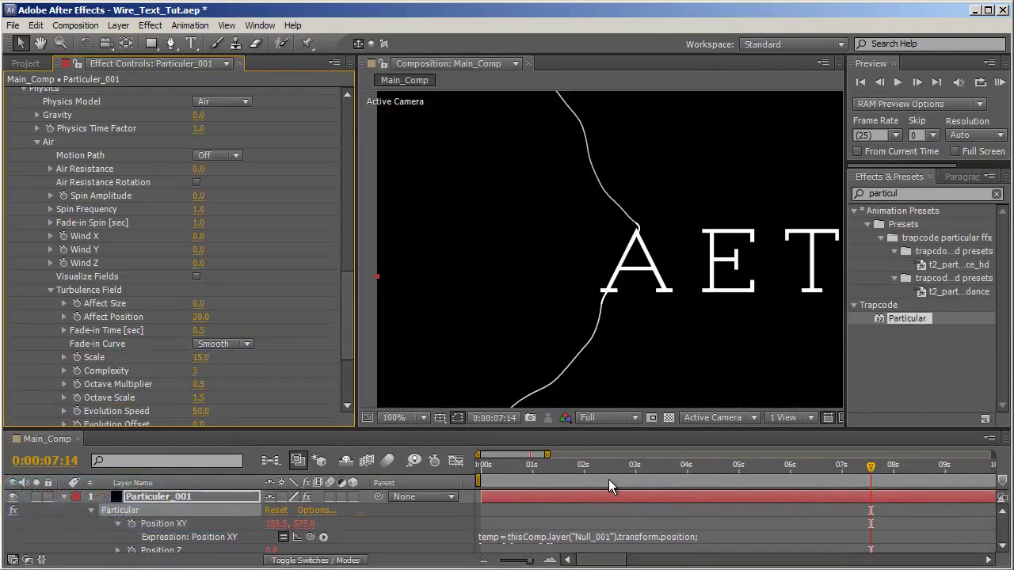
left_click(587, 466)
left_click_drag(588, 469, 488, 455)
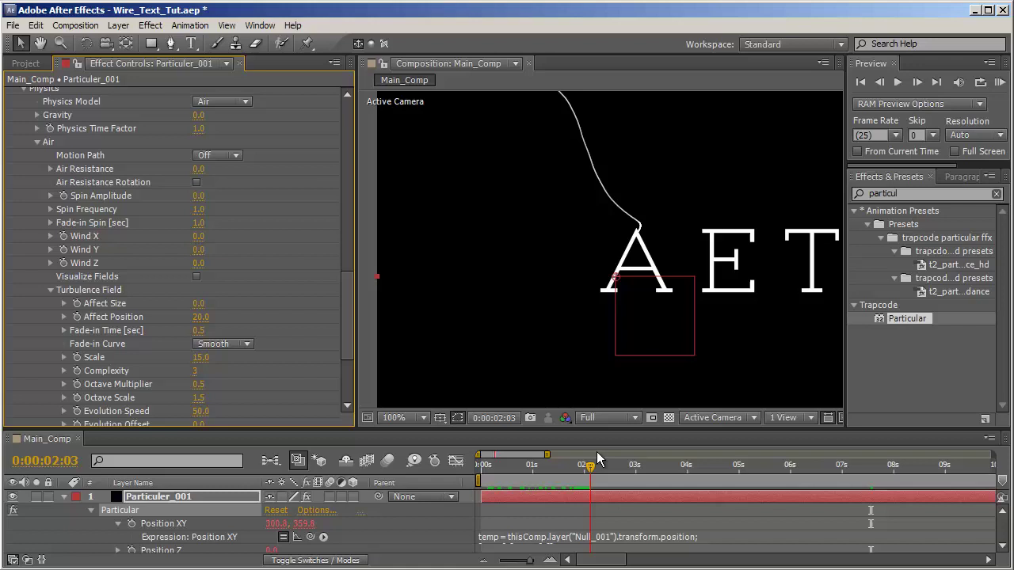
left_click_drag(598, 460, 911, 497)
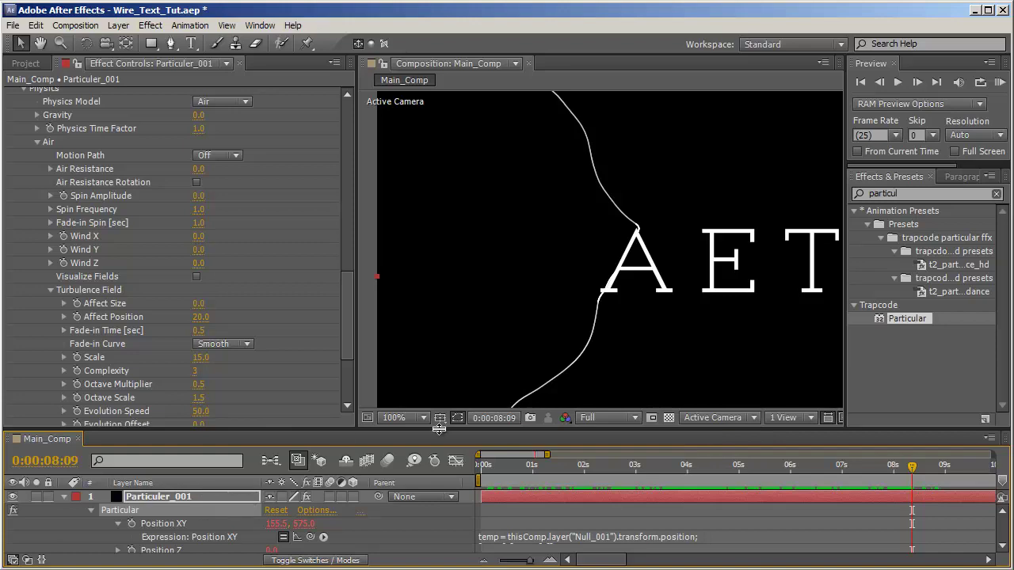
left_click_drag(439, 429, 430, 333)
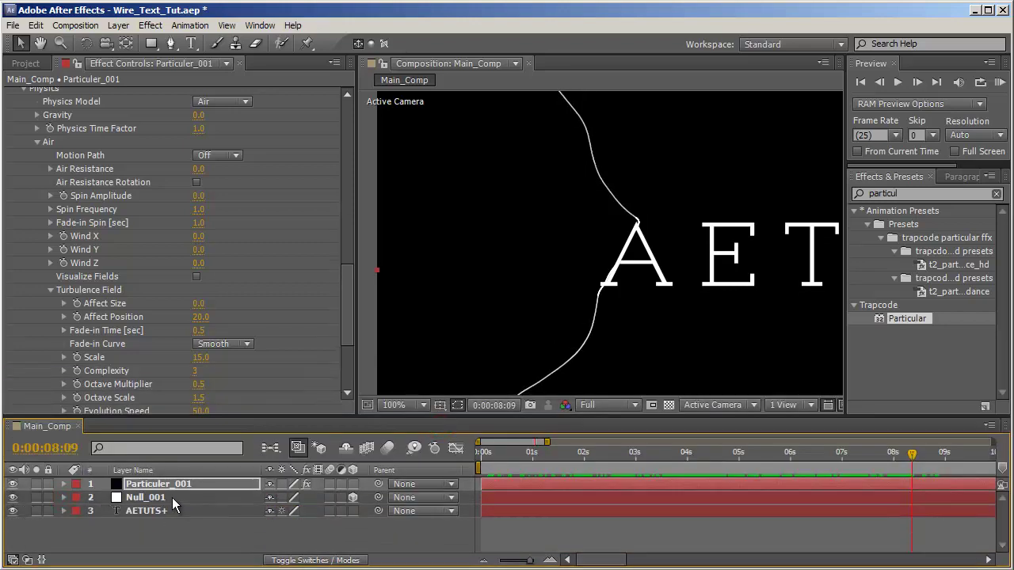
- Duplicate the Null_001 and Particuler_001 layers and place Null_002 directly below Particuler_002
left_click(171, 497)
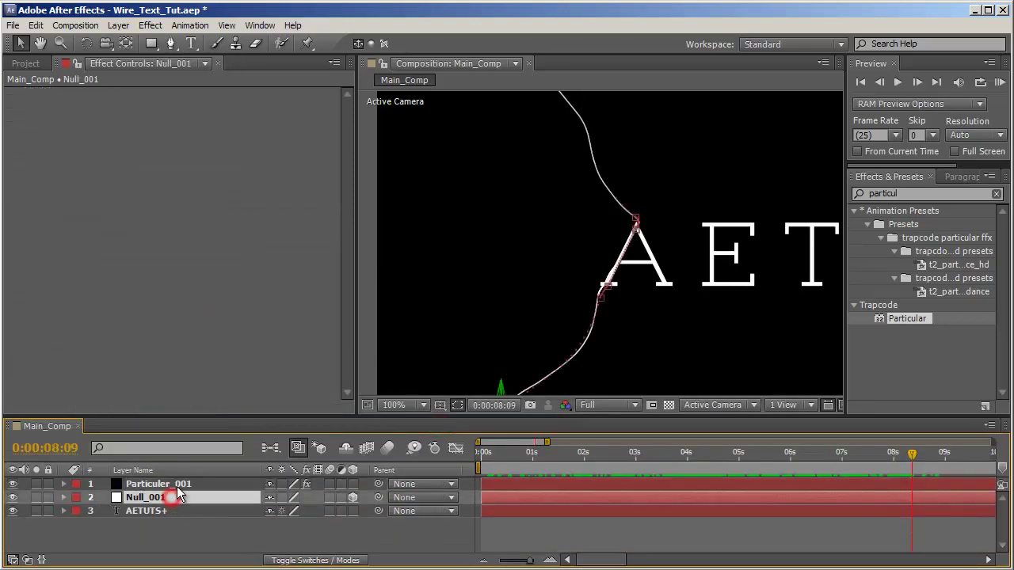
left_click(176, 484, "ctrl")
key("ctrl+d")
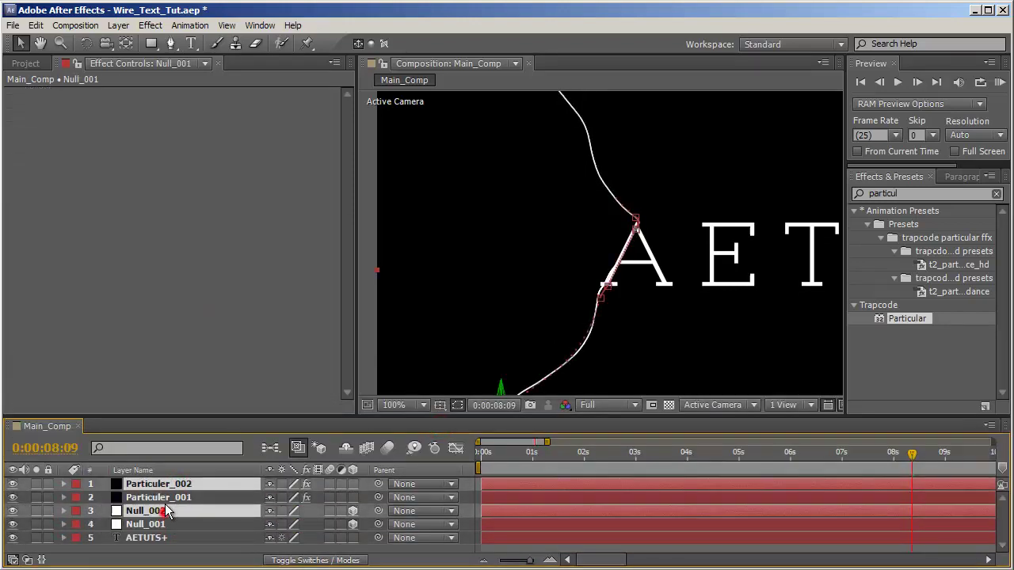
left_click_drag(171, 511, 174, 491)
- Change the Position XY and Position Z expressions of Particuler_002 to reference Null_002
left_click(188, 511)
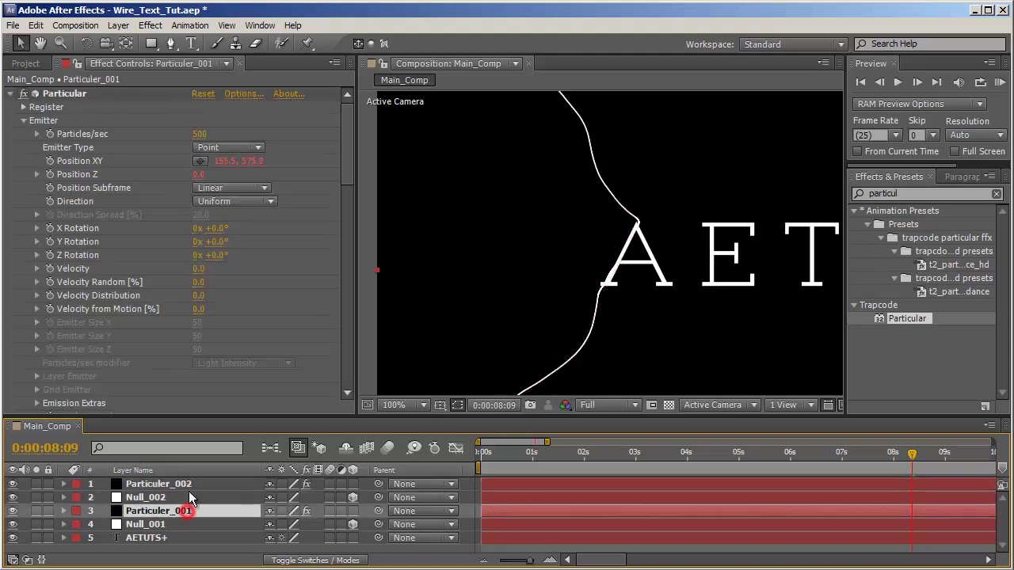
left_click(187, 484)
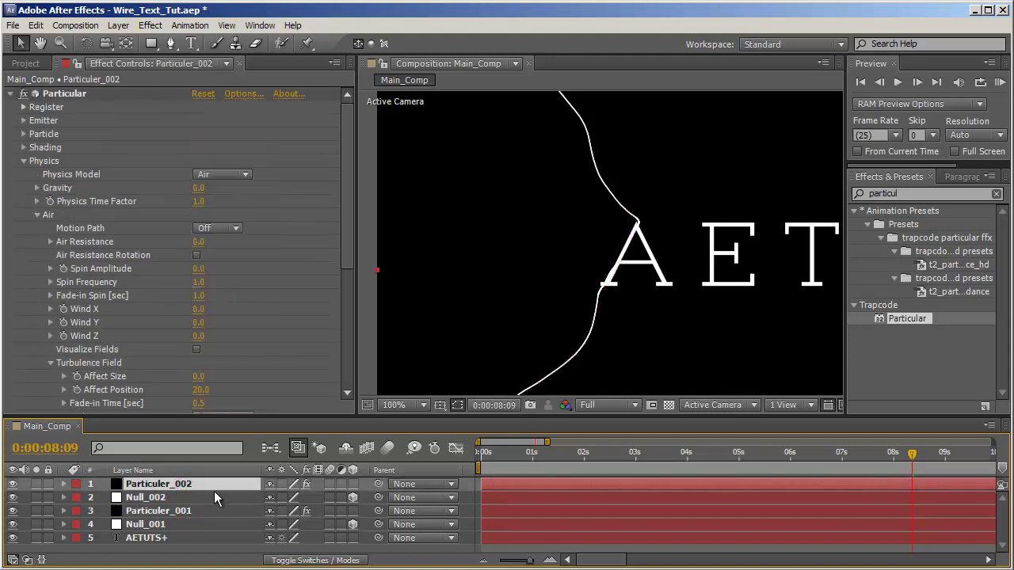
key("e")
key("e")
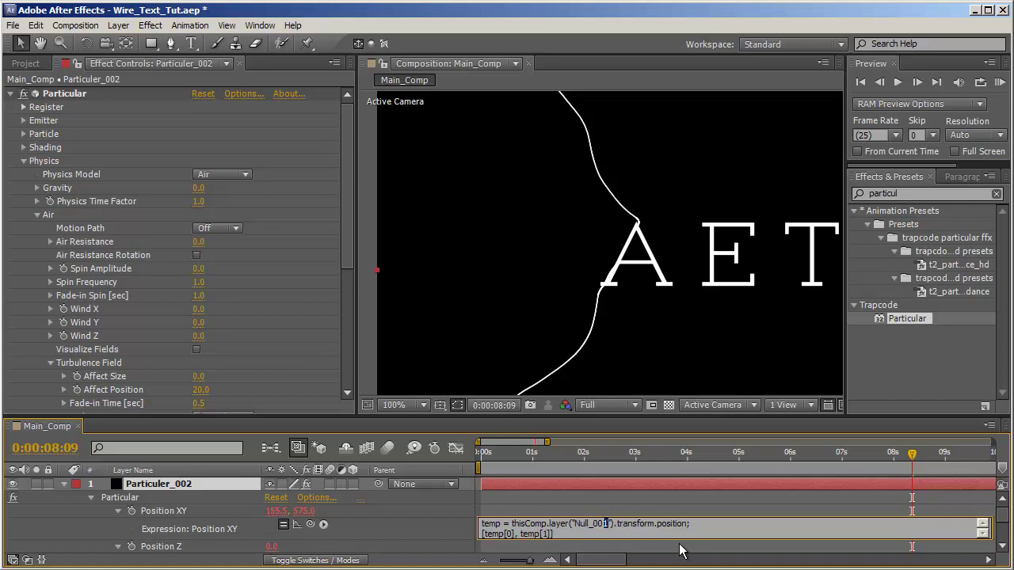
scroll(471, 531, "down", 3)
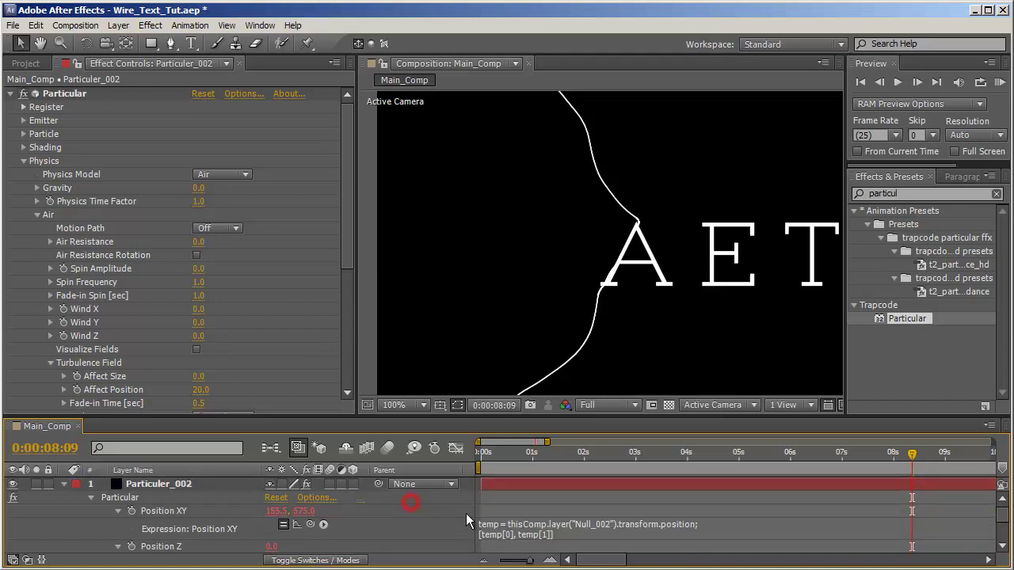
left_click(584, 519)
left_click_drag(584, 520, 576, 519)
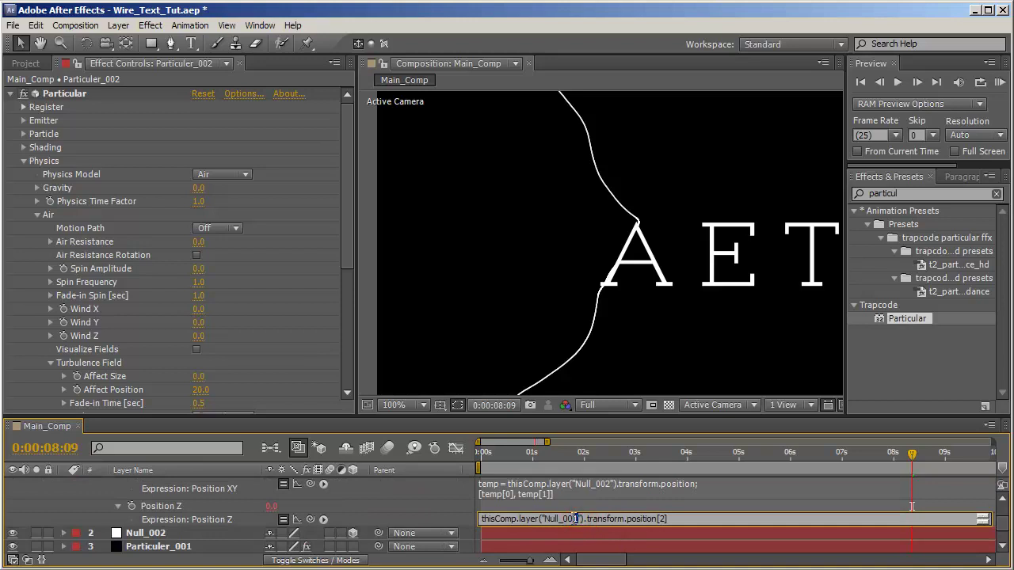
left_click(423, 501)
scroll(428, 515, "up", 3)
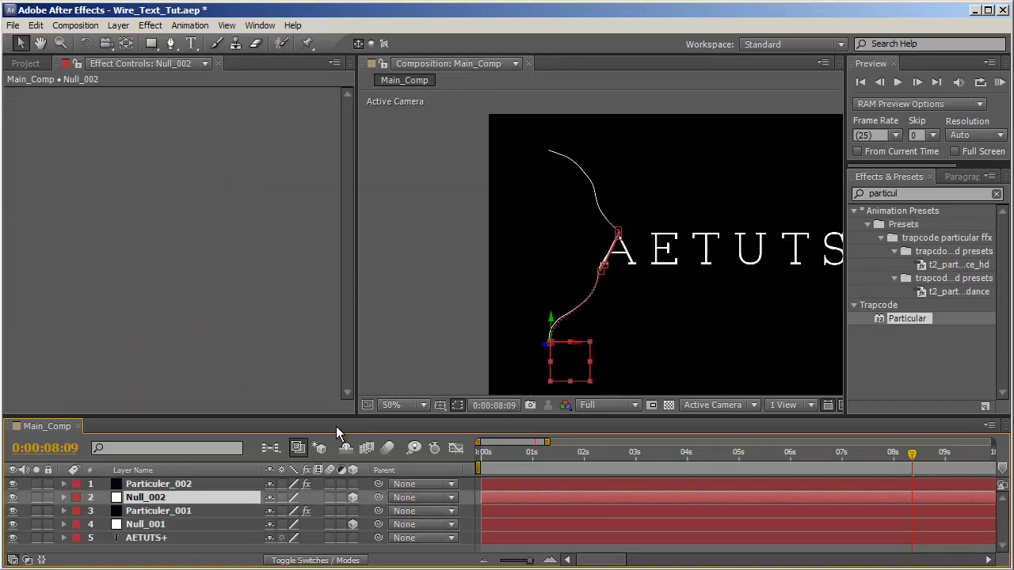
- Go to Null_002's last position keyframe at 0:00:03:20 and move it sideways to X 241.5, Y 575
key("p")
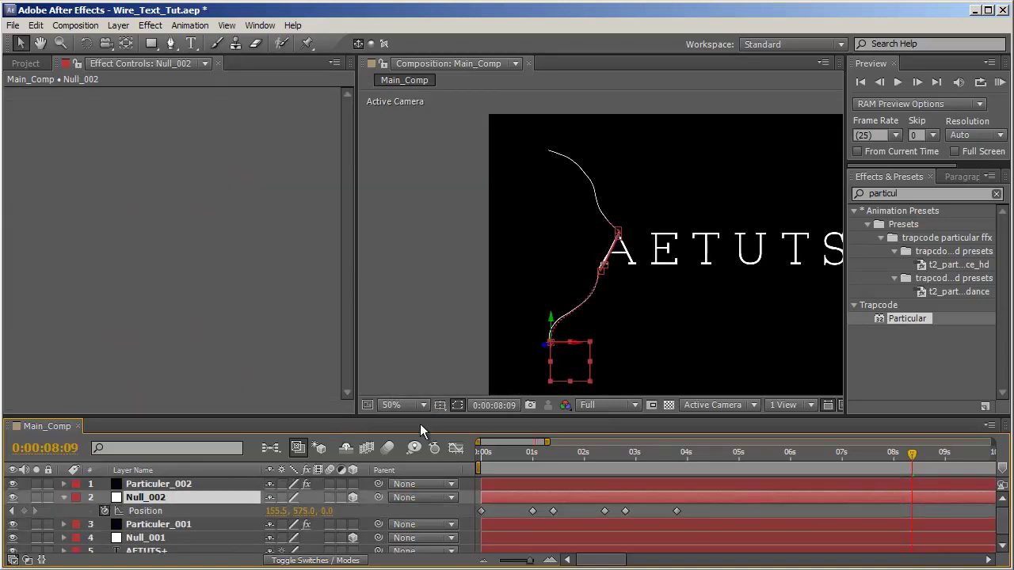
left_click(13, 511)
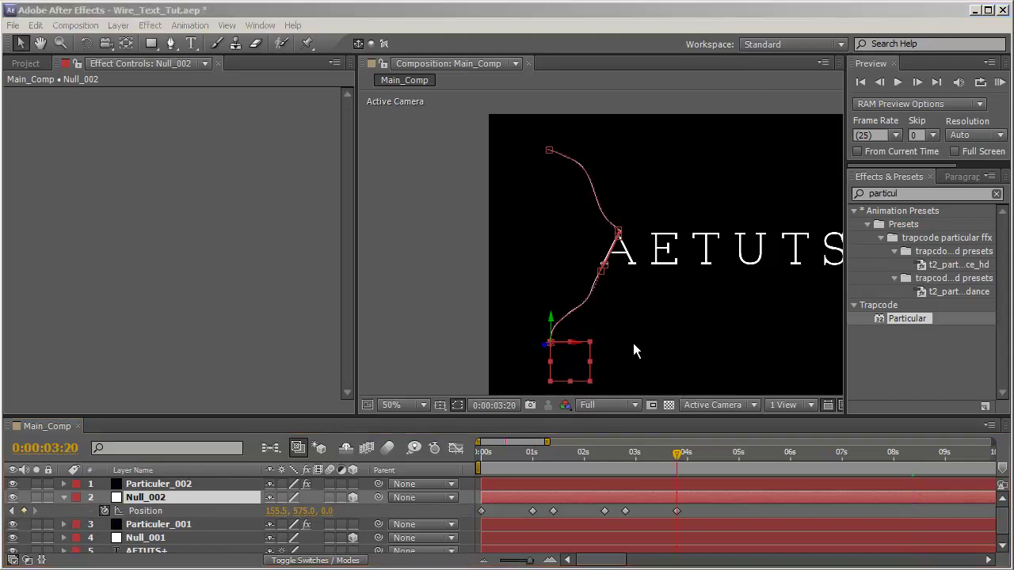
left_click_drag(576, 346, 577, 303)
scroll(604, 345, "up", 1)
key("space")
scroll(661, 230, "up", 1)
- Adjust the direction handle of the Null_002 keyframe just below the A to reshape the lower wire section
left_click(552, 179)
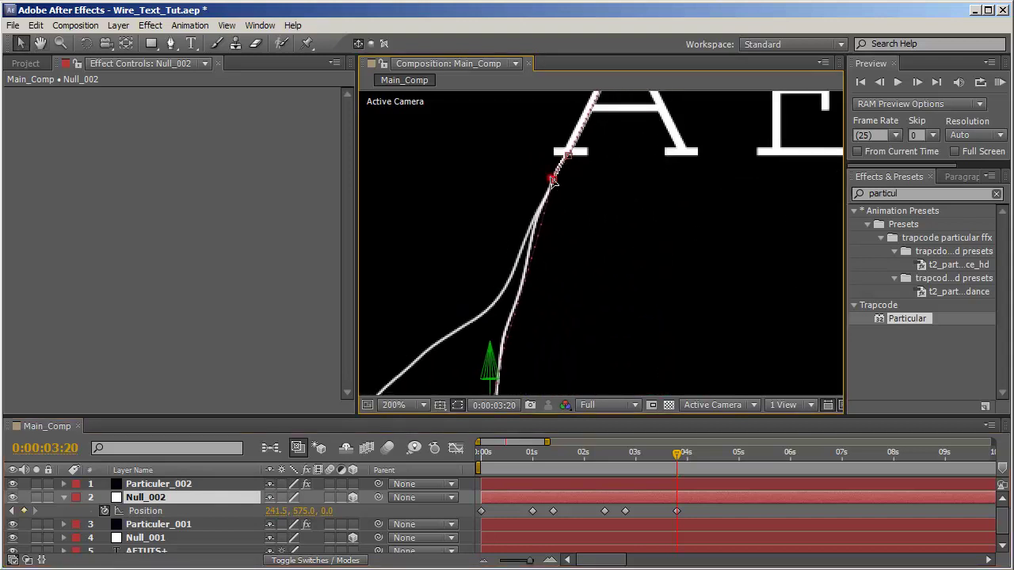
scroll(552, 179, "down", 1)
left_click_drag(555, 307, 605, 314)
- Swing the direction handle of Null_002's 1-second keyframe up and to the right above the A's apex
key("space")
left_click_drag(570, 229, 612, 354)
left_click_drag(657, 278, 662, 315)
left_click(659, 305)
left_click_drag(588, 250, 682, 204)
- Move Null_002's start keyframe to almost above the A and adjust the upper section's direction handles into an S curve
left_click_drag(519, 146, 642, 135)
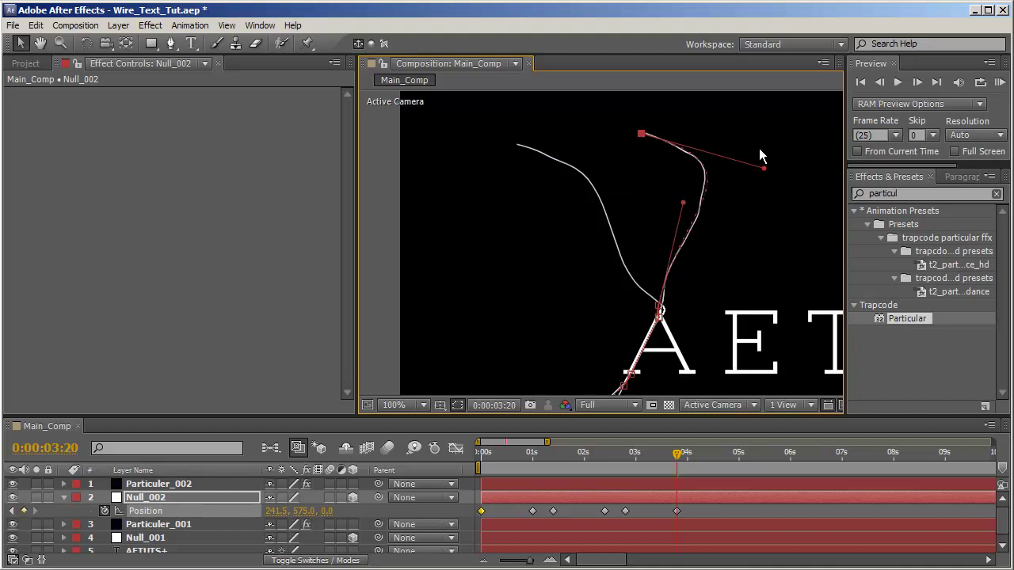
left_click_drag(765, 172, 578, 161)
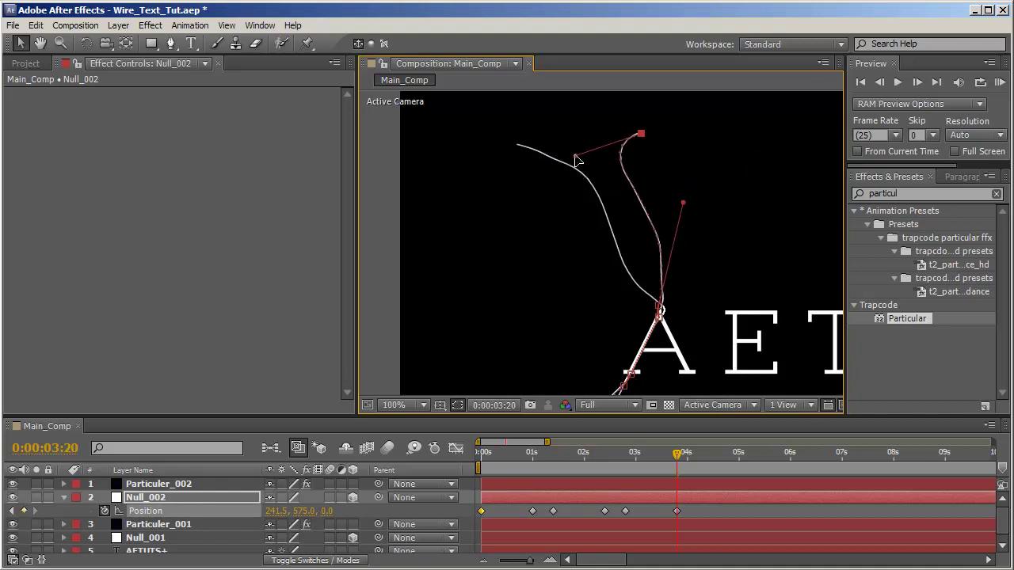
left_click_drag(688, 209, 697, 229)
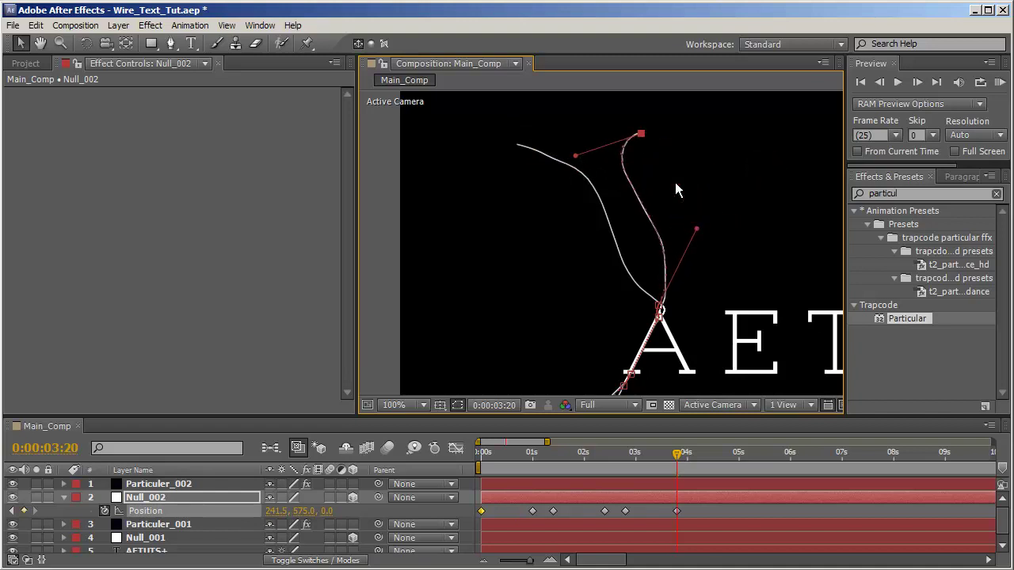
- Move Null_002's start keyframe left towards the first wire's upper end and tweak its direction handle to form a hooked curve
left_click_drag(642, 133, 542, 167)
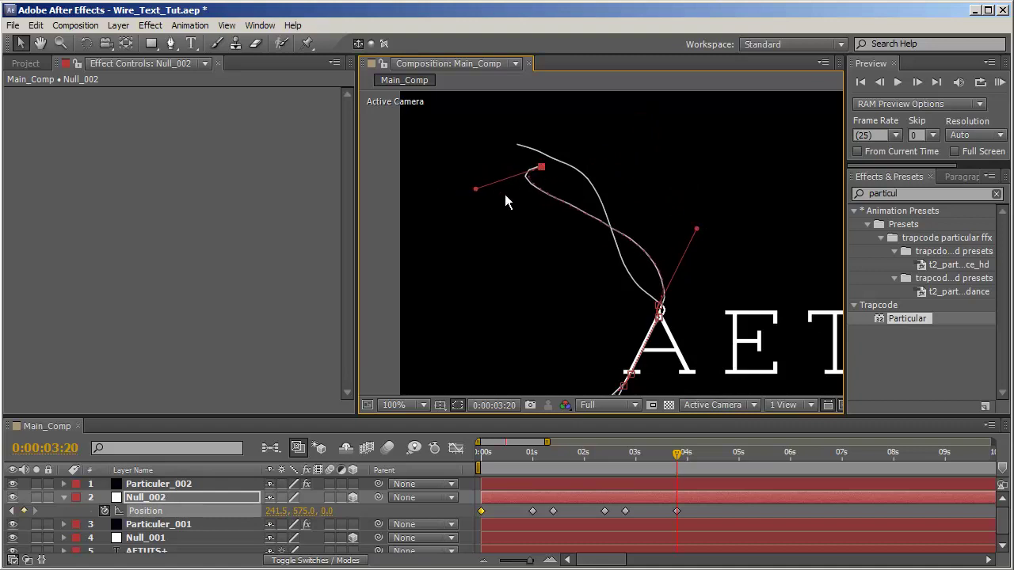
mouse_move(476, 190)
left_mouse_down()
mouse_move(544, 198)
mouse_move(482, 199)
left_mouse_up()
- Set the emitter's Position Subframe on Particuler_002 to 10x Linear to smooth the wire
key("period")
left_click_drag(615, 152, 690, 222)
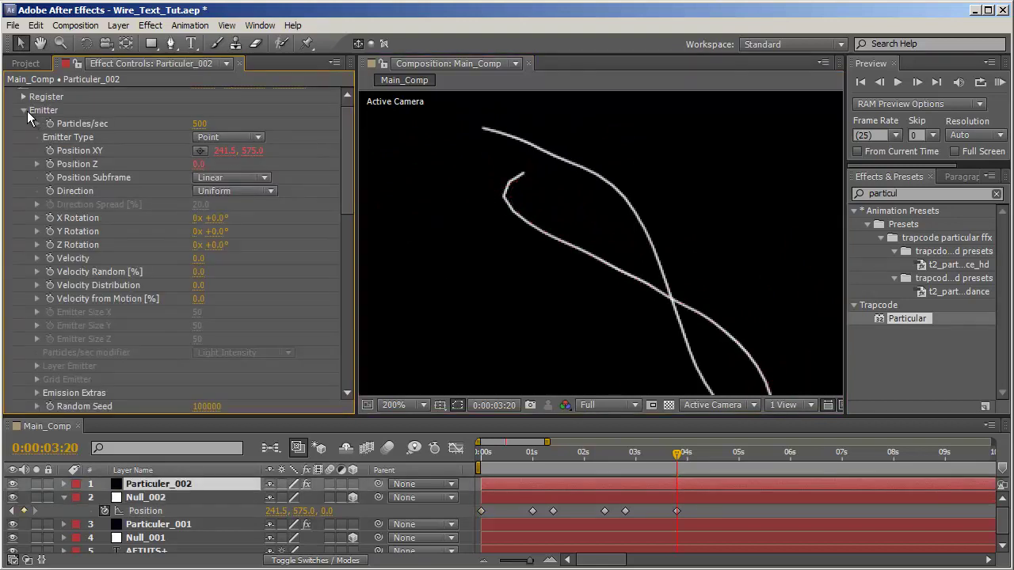
left_click(24, 110)
left_click(22, 109)
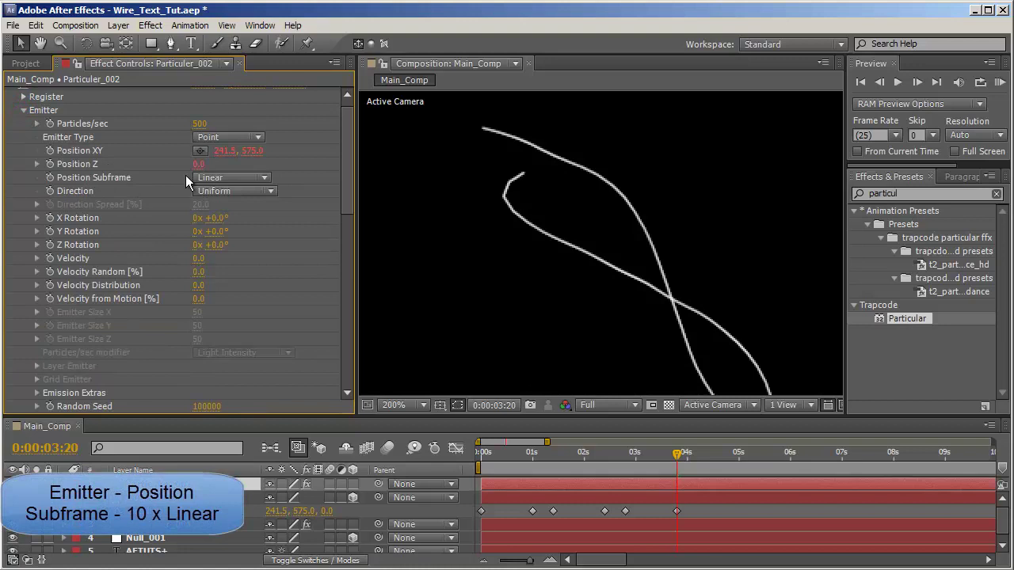
left_click(219, 178)
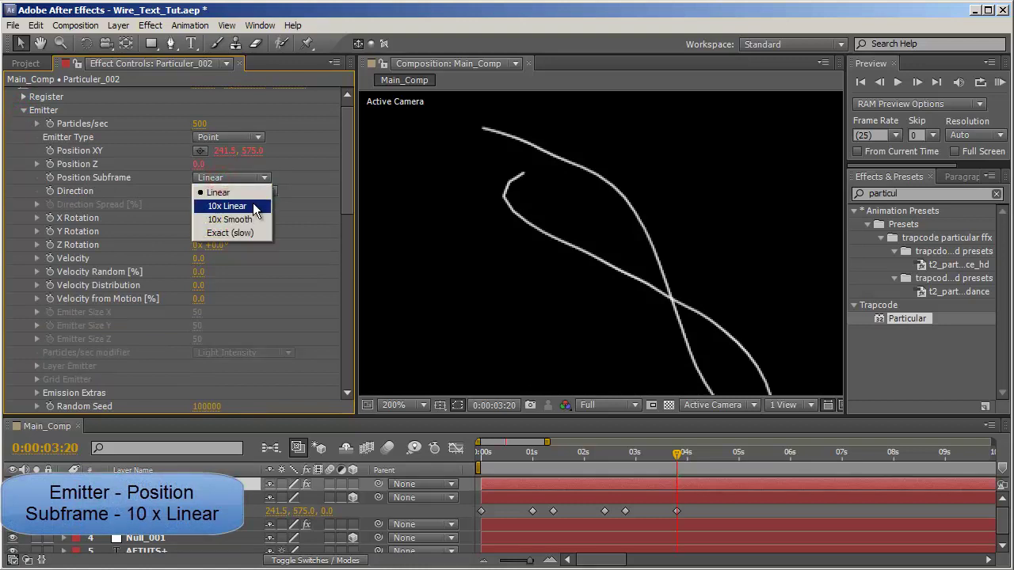
left_click(253, 208)
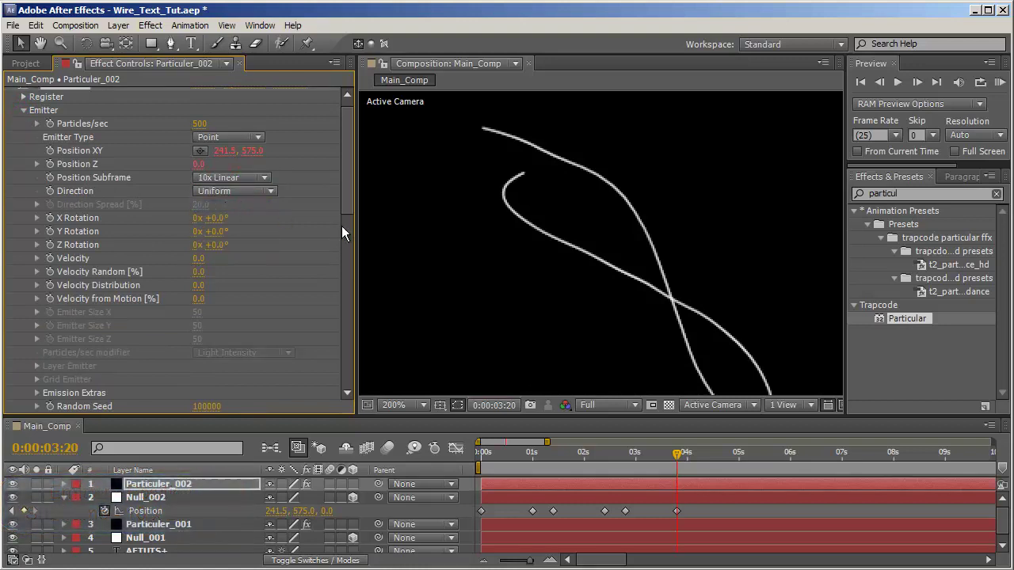
- Check Particuler_001's emitter settings and hide the AETUTS+ text layer
scroll(604, 284, "down", 1)
key("space")
left_click_drag(604, 328, 557, 152)
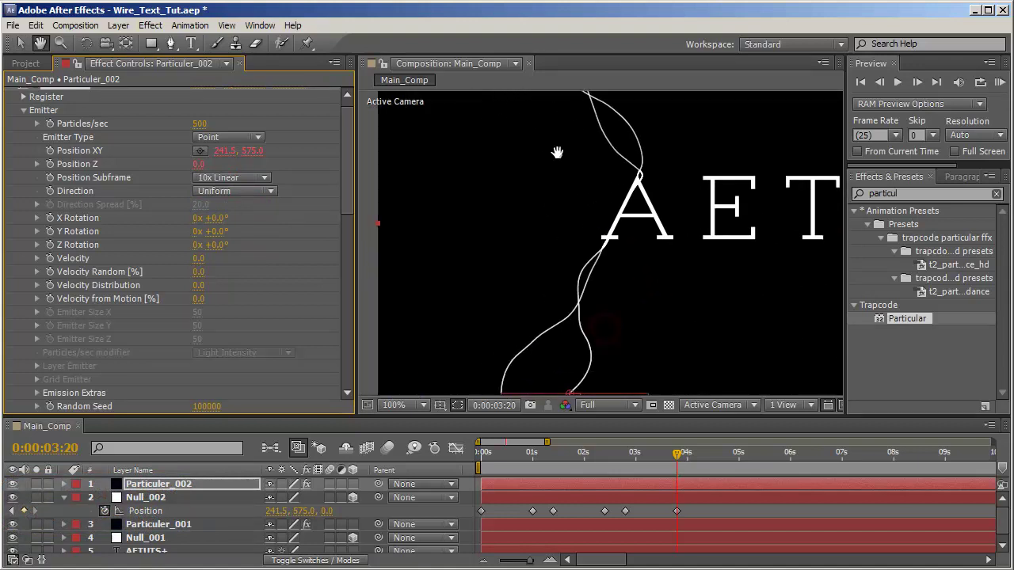
key("v")
left_click(161, 524)
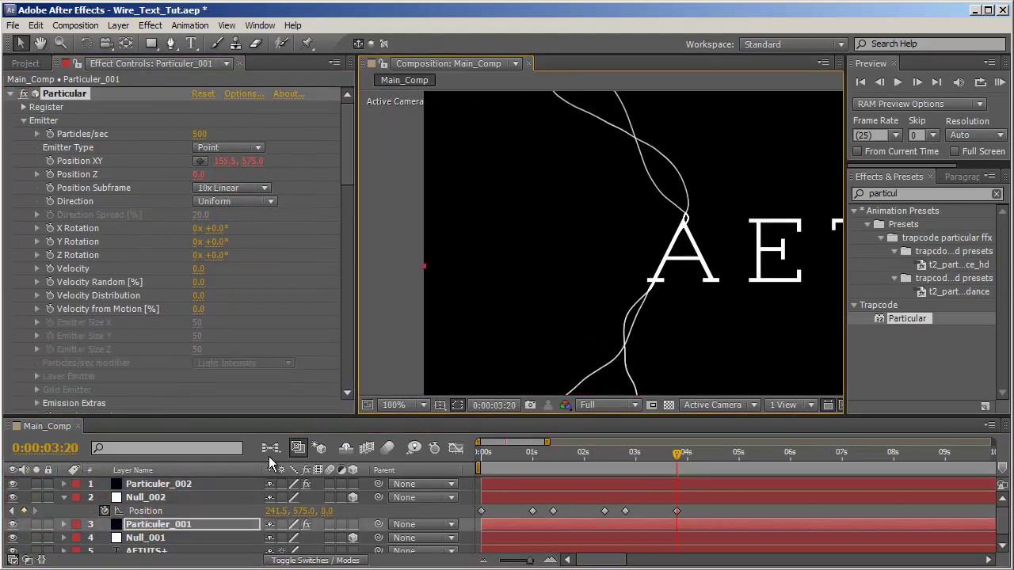
left_click(13, 550)
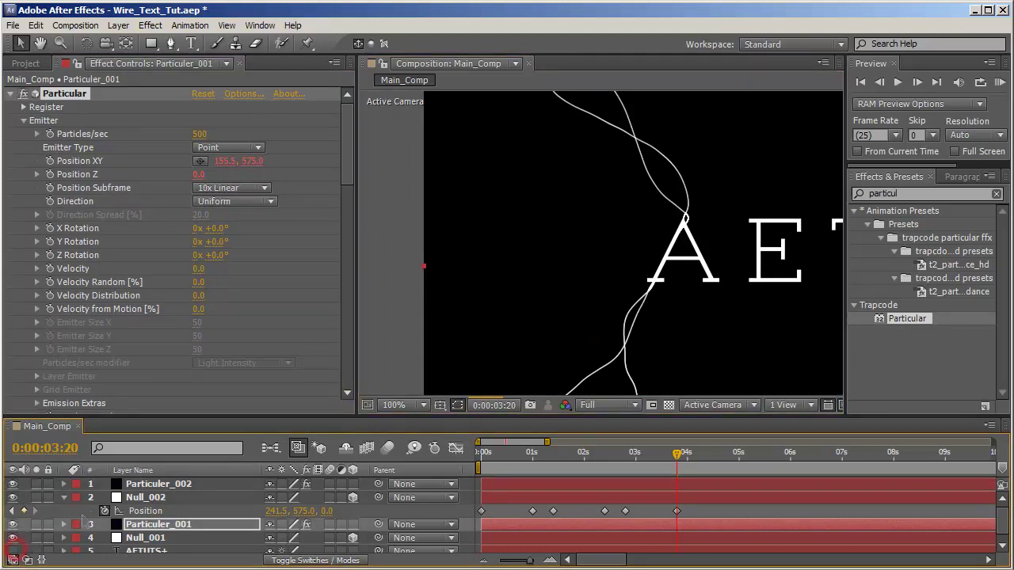
- Add a two-node camera with the 50mm preset and orbit it to view both wires from the side
scroll(636, 257, "down", 1)
right_click(99, 498)
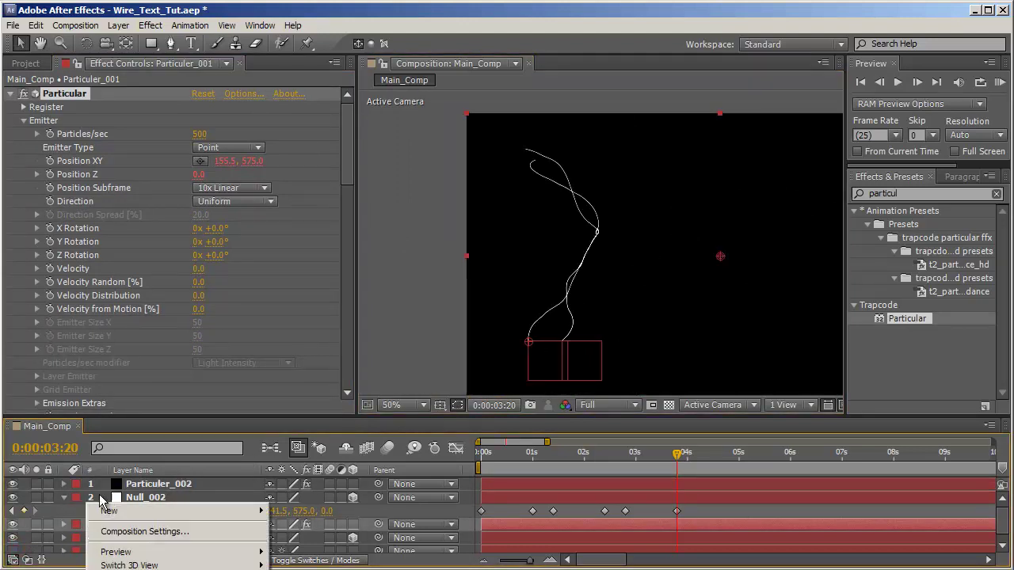
mouse_move(127, 511)
left_click(412, 567)
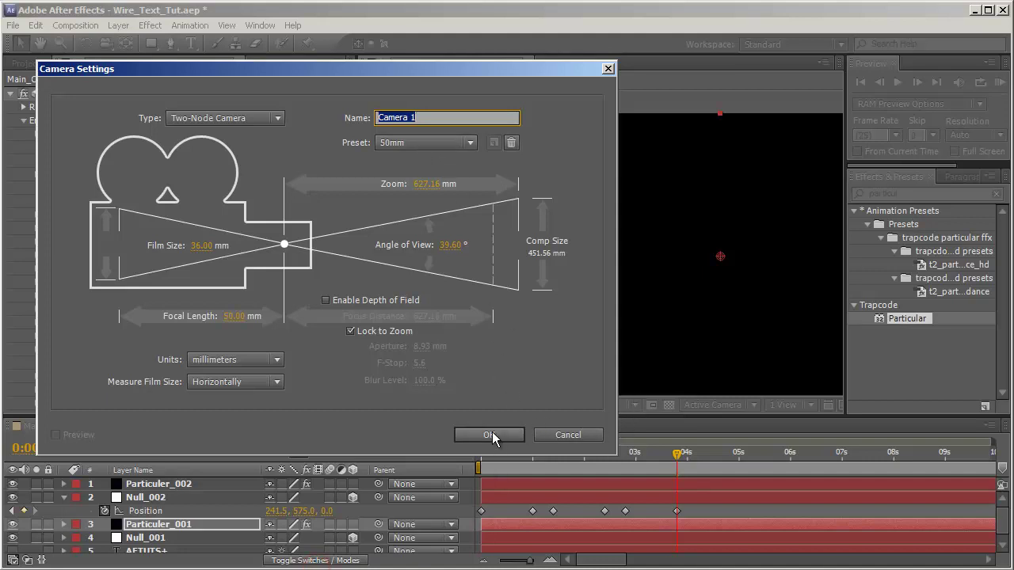
left_click(492, 436)
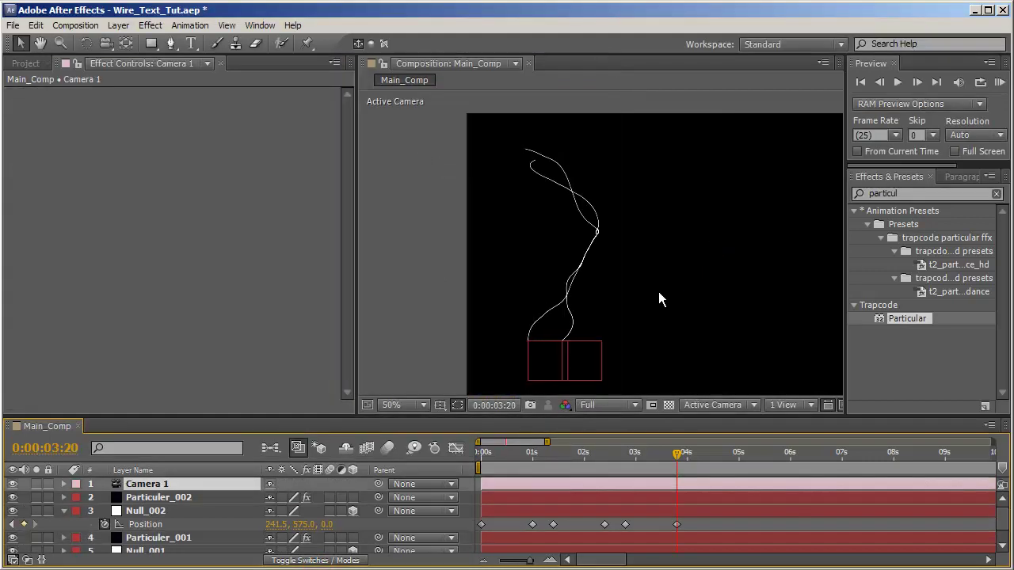
key("c")
left_click_drag(573, 261, 655, 307)
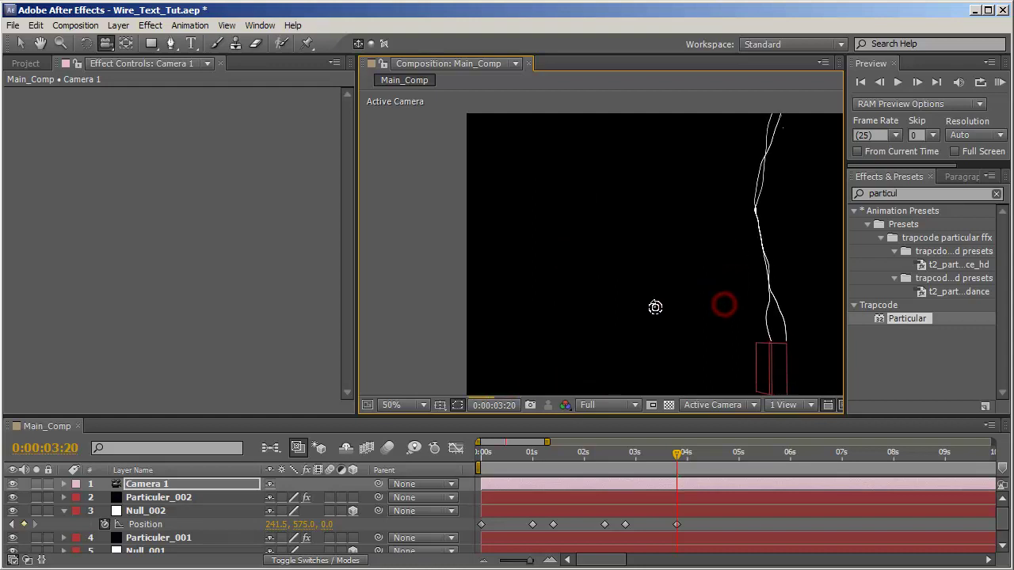
left_click_drag(775, 310, 480, 303)
left_click_drag(716, 309, 548, 281)
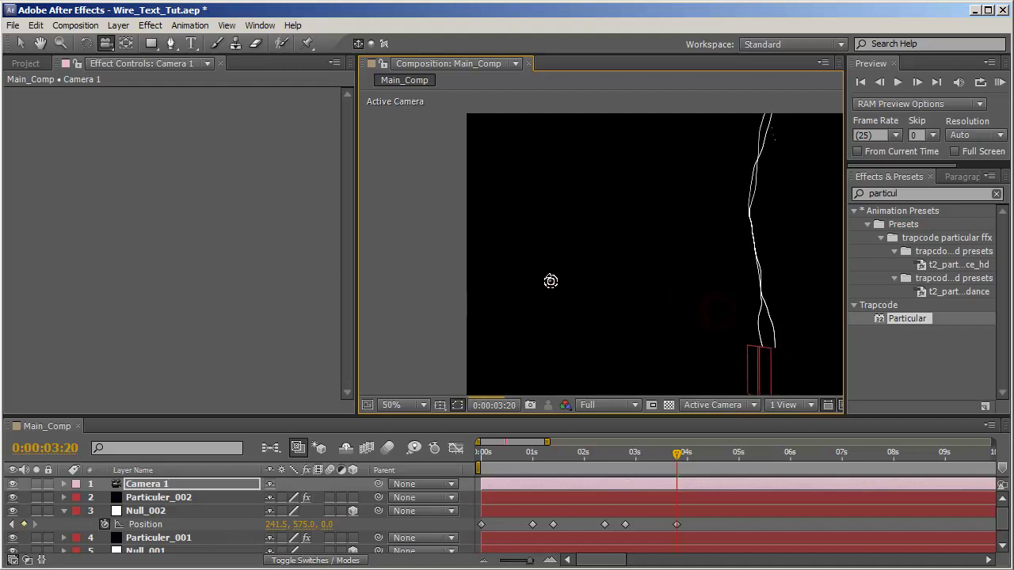
- Enable an expression on Particuler_002's Turbulence Field Evolution Offset and enter its first part, value+(index
left_click(191, 497)
left_click(23, 121)
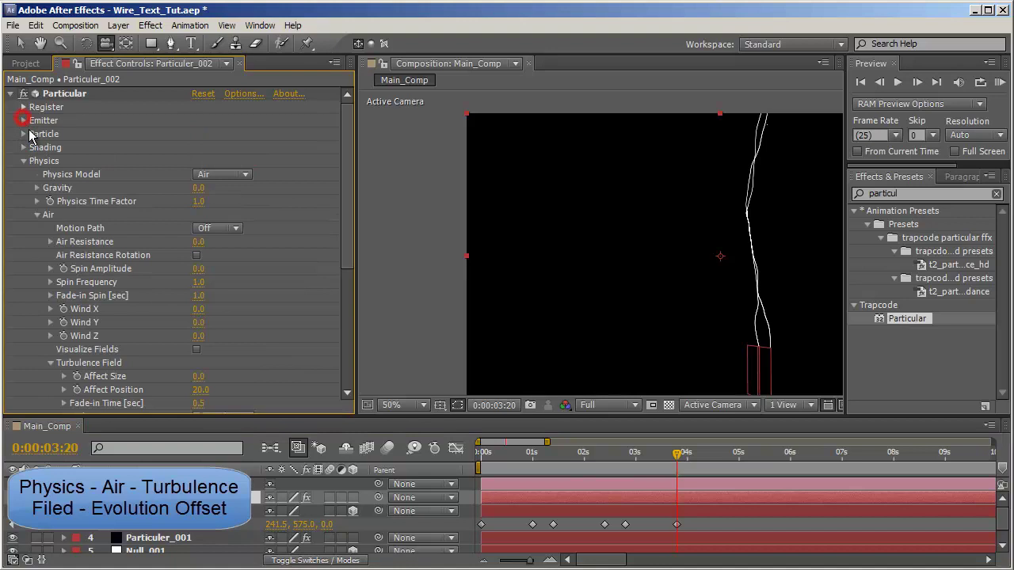
scroll(115, 291, "down", 3)
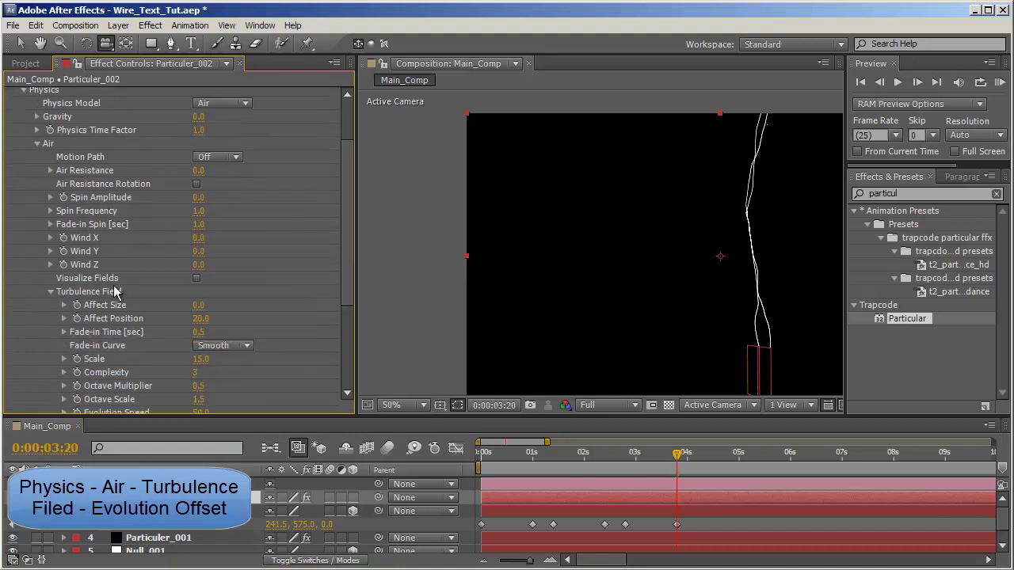
scroll(134, 301, "down", 3)
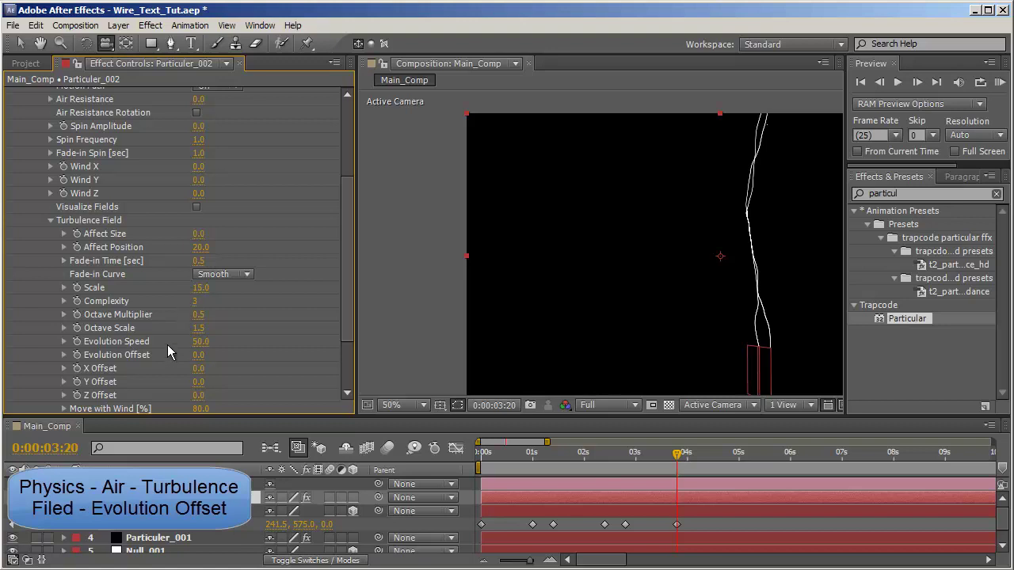
left_click(77, 356, "alt")
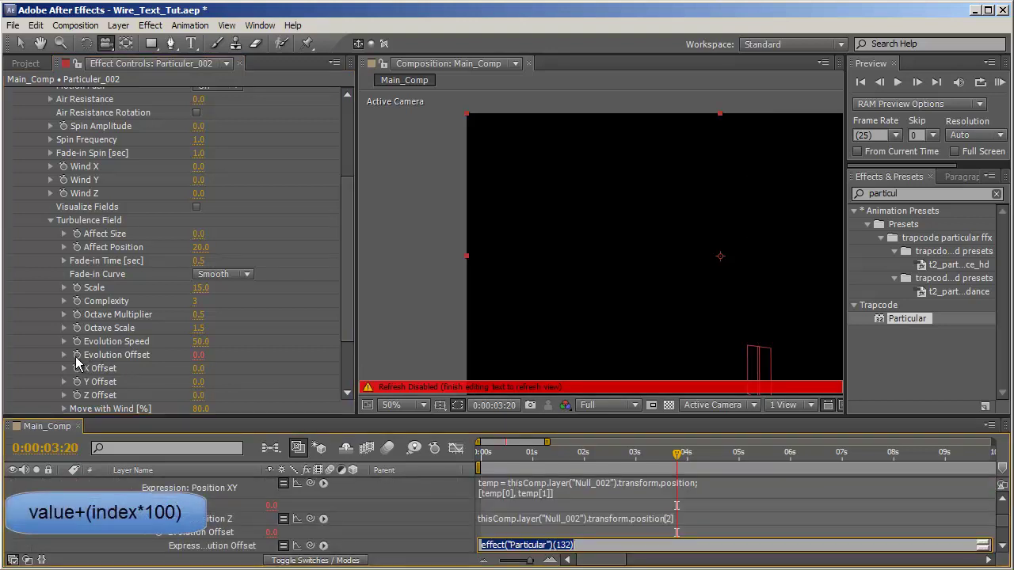
type("v")
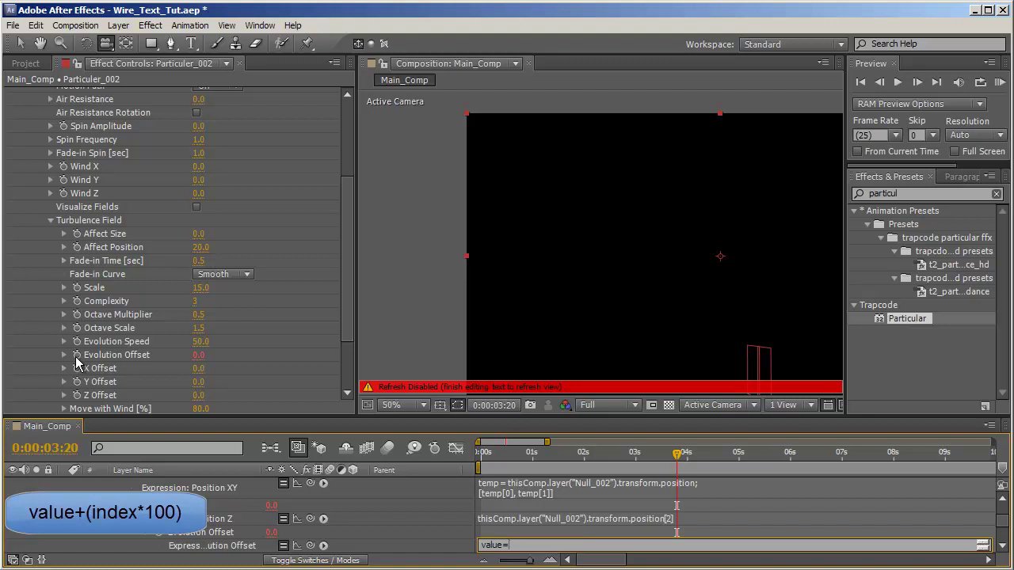
type("alue+(index")
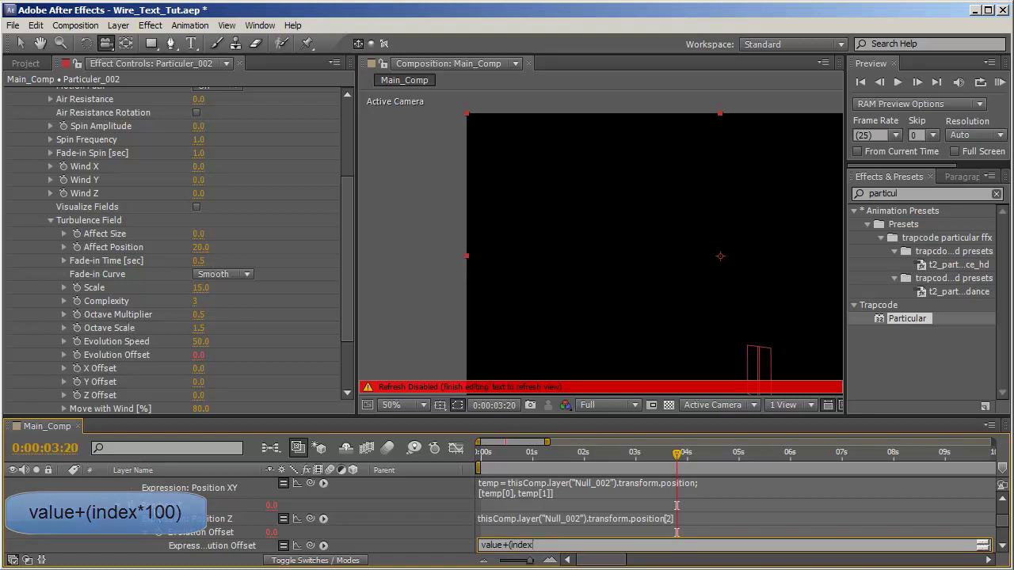
left_click(49, 493)
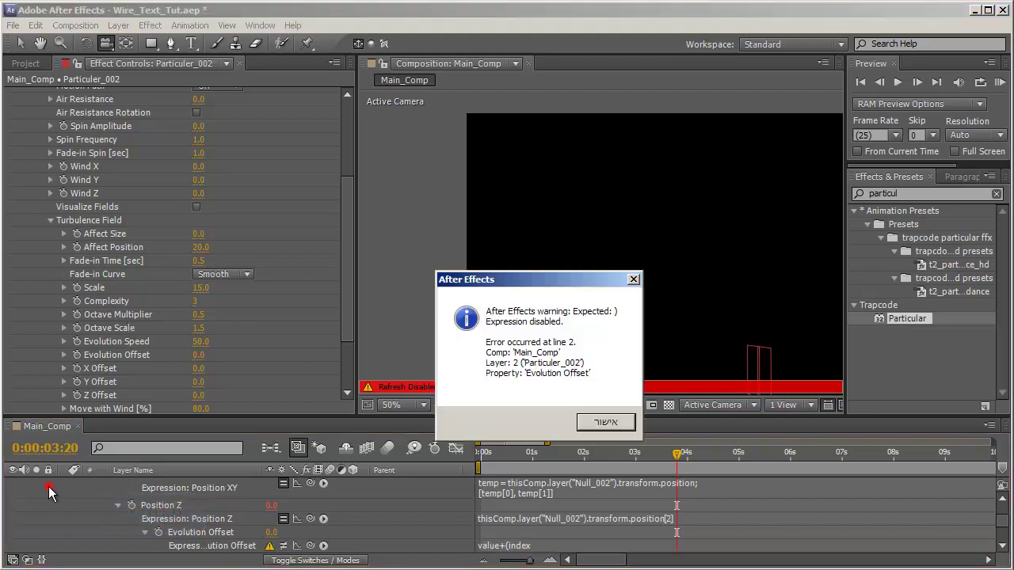
left_click(606, 422)
- Complete Particuler_002's Evolution Offset expression as value+(index*100)
scroll(144, 511, "up", 3)
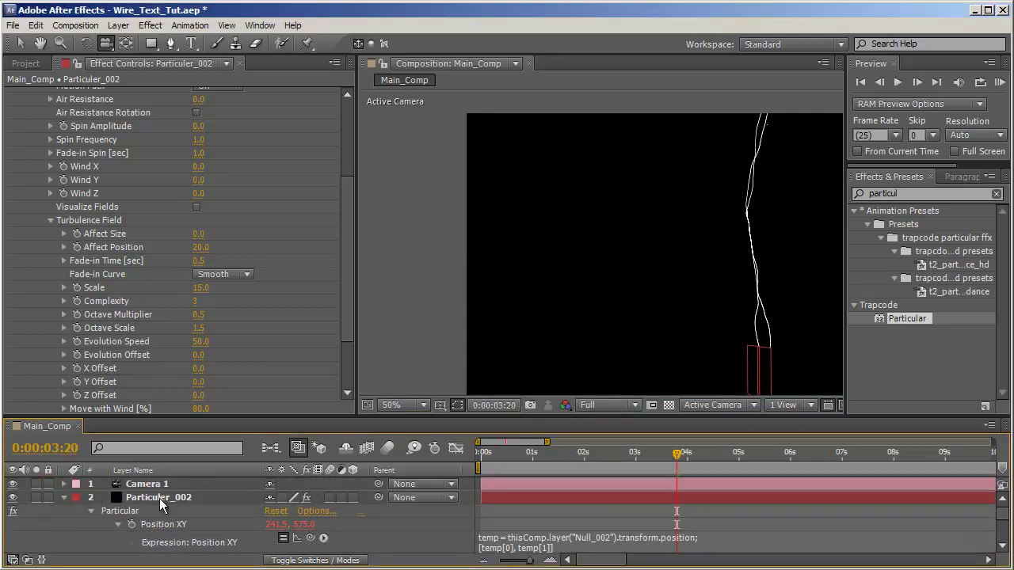
scroll(223, 515, "down", 3)
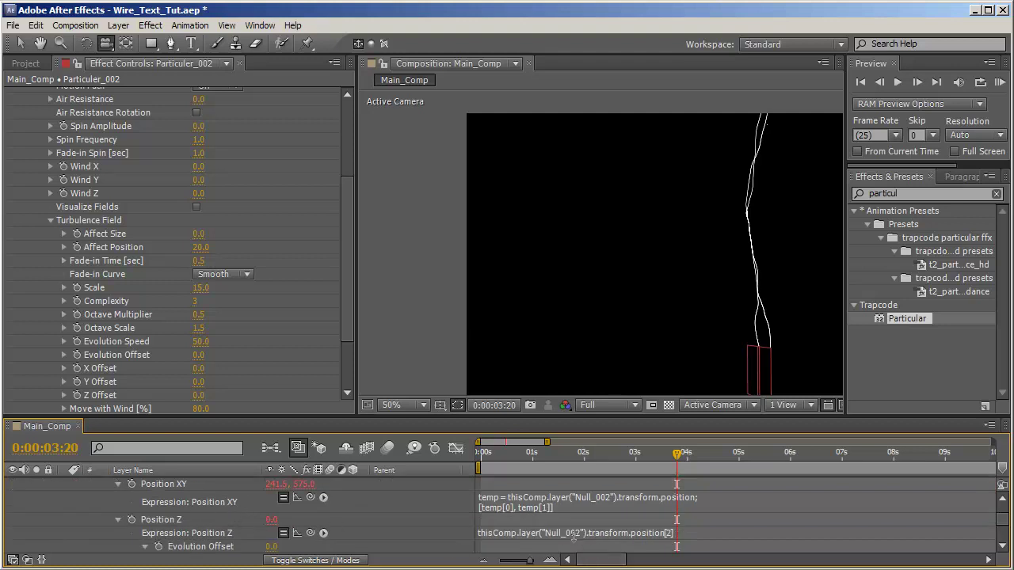
scroll(579, 522, "down", 2)
scroll(585, 509, "up", 1)
left_click(542, 519)
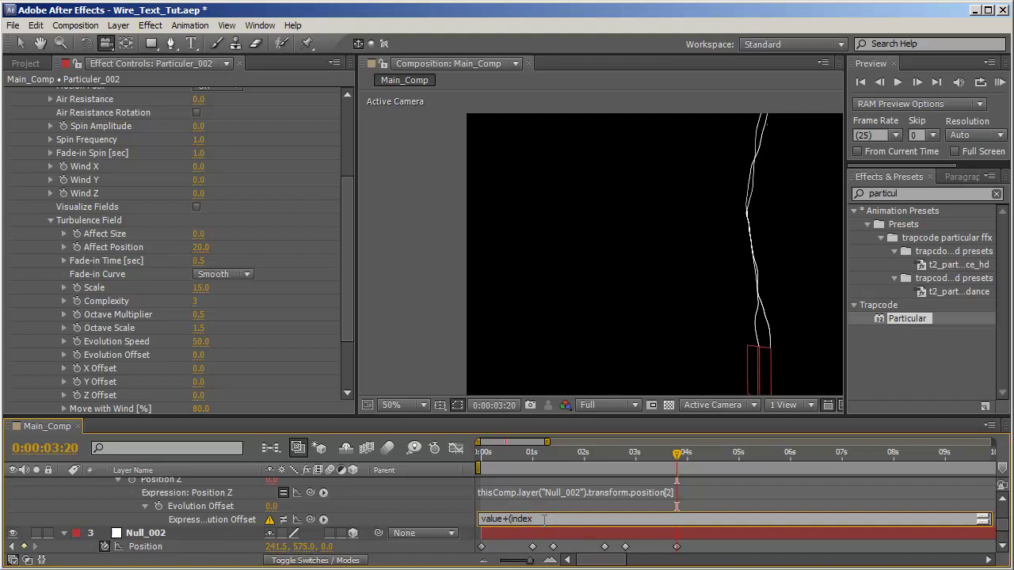
type("*100")
left_click(86, 503)
- Orbit Camera 1 once more to check the wires' turbulence, and delete the camera
scroll(717, 254, "down", 1)
left_click_drag(697, 258, 676, 262)
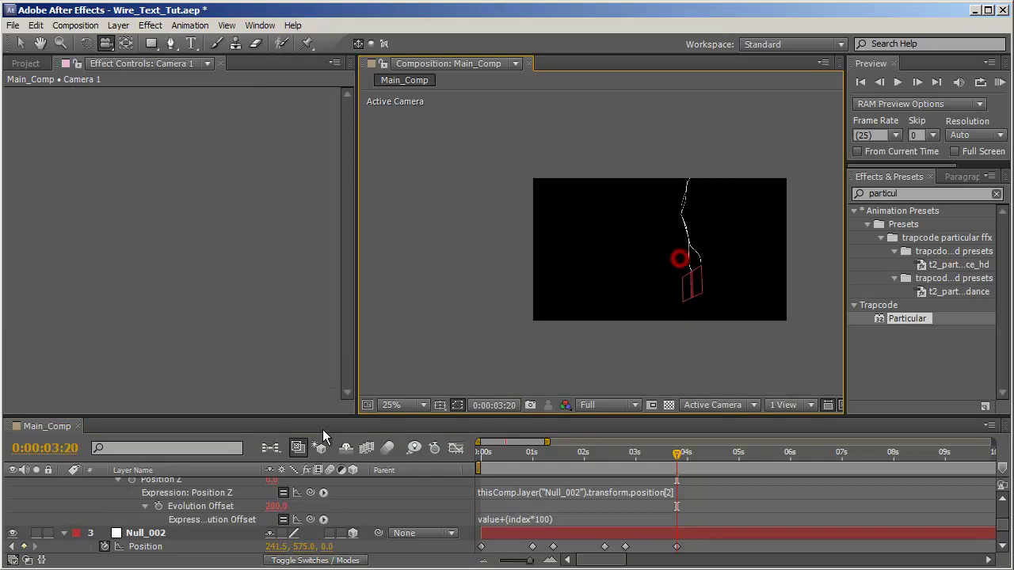
scroll(131, 511, "up", 3)
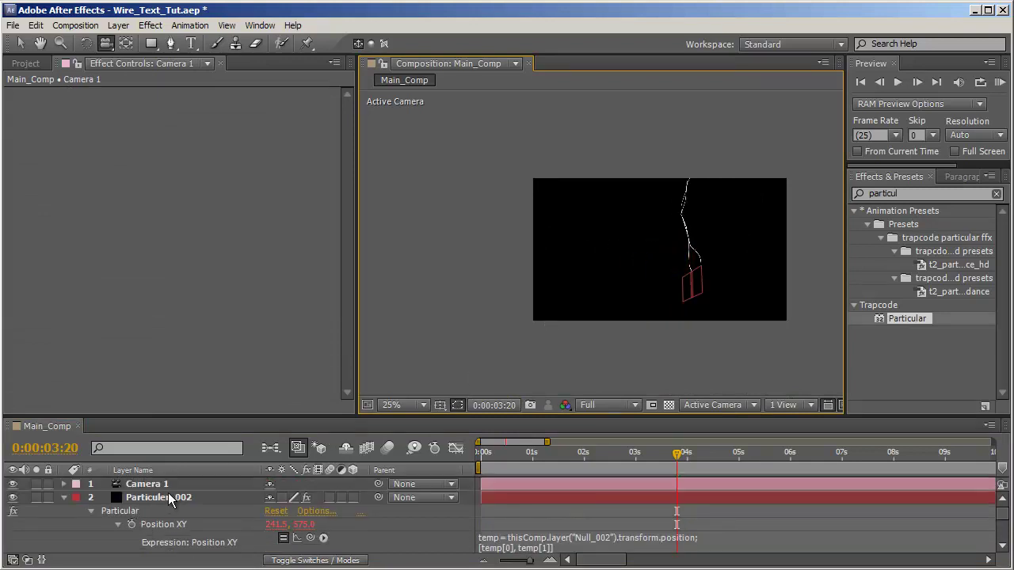
left_click(159, 484)
key("Delete")
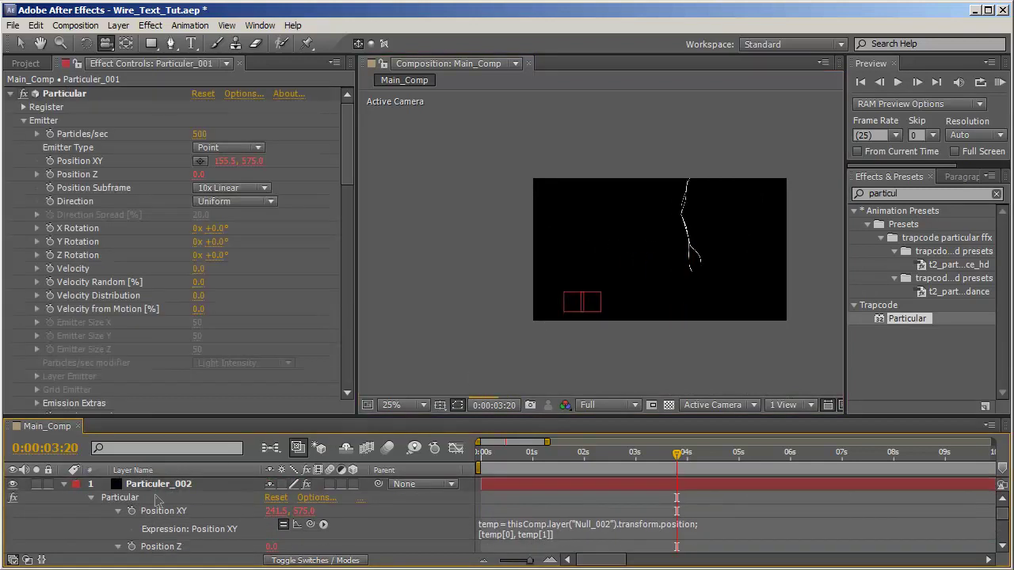
- Copy only the expression of Particuler_002's Evolution Offset, paste it onto Particuler_001 and return to the Selection tool
scroll(198, 518, "down", 4)
scroll(197, 518, "up", 2)
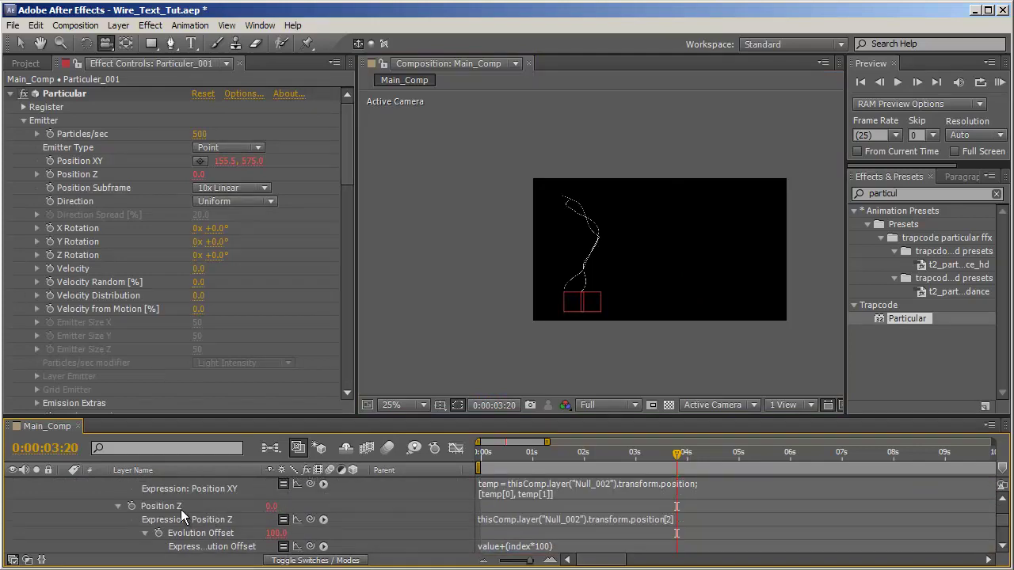
left_click(202, 533)
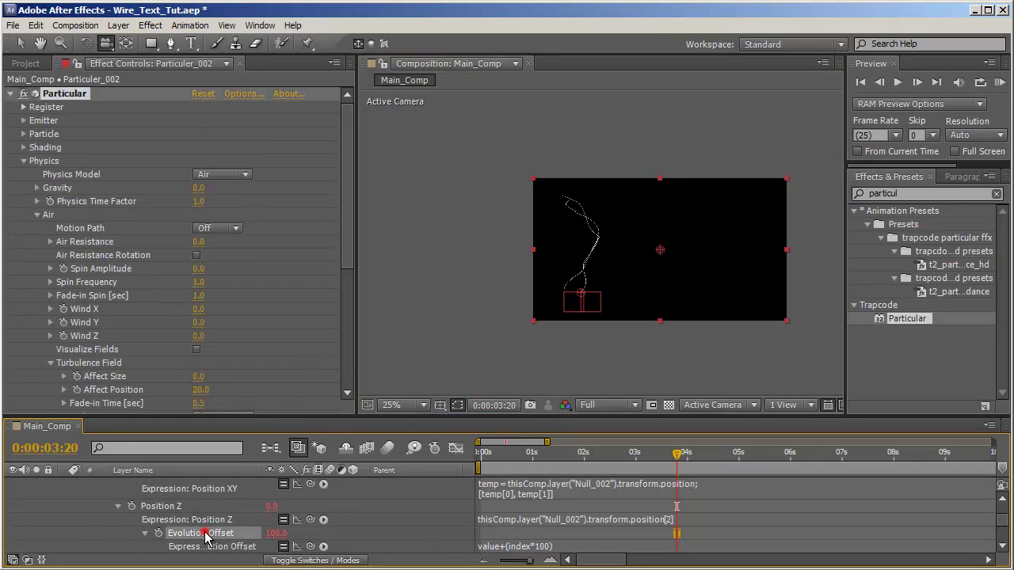
left_click(36, 25)
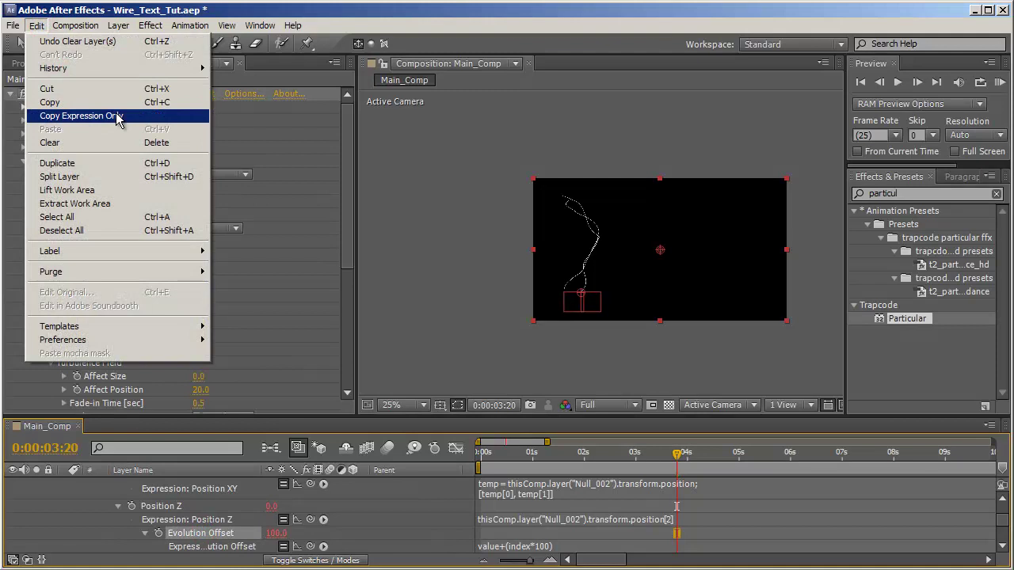
left_click(116, 119)
scroll(202, 537, "down", 5)
left_click(175, 521)
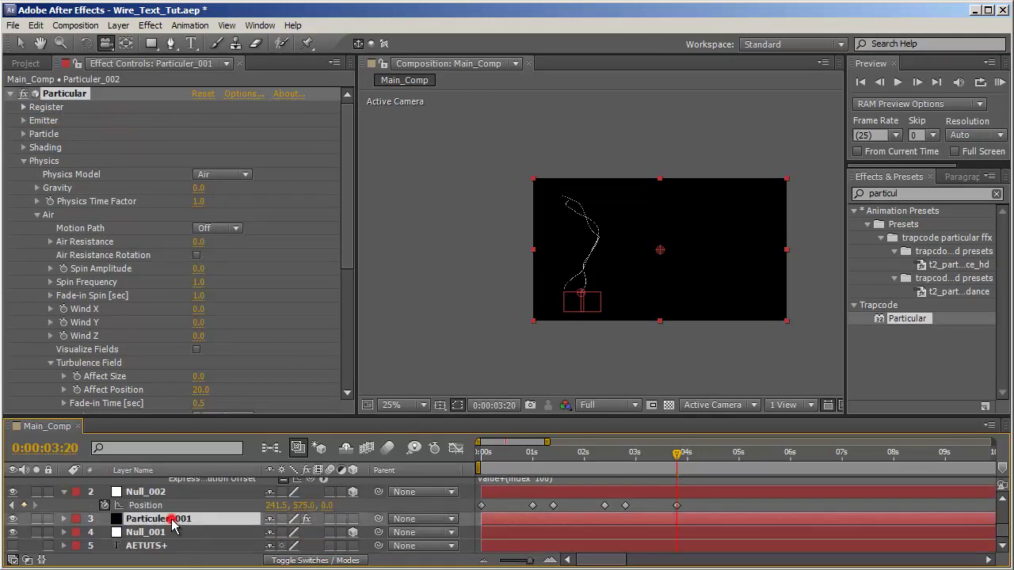
key("ctrl+v")
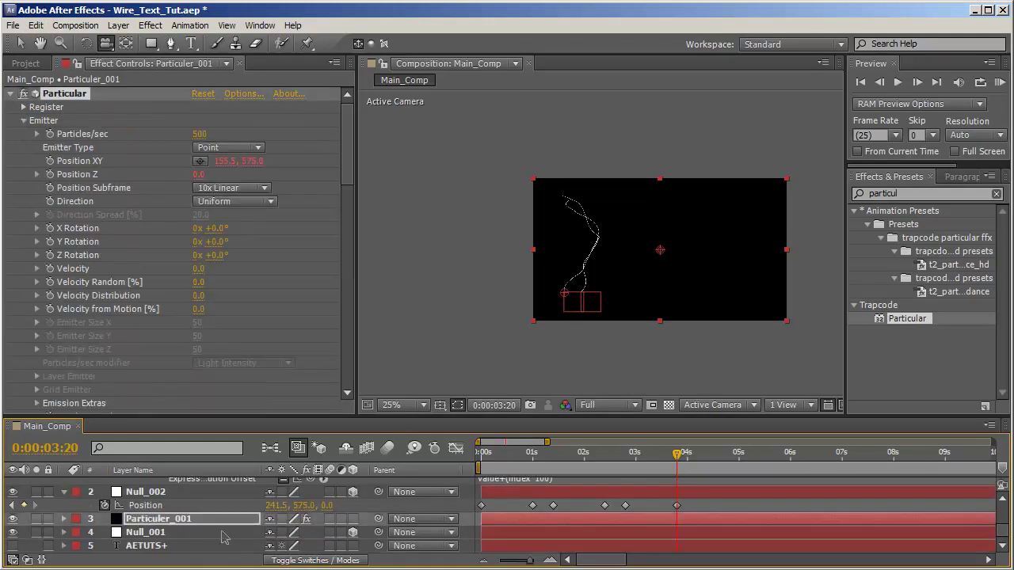
scroll(621, 272, "up", 4)
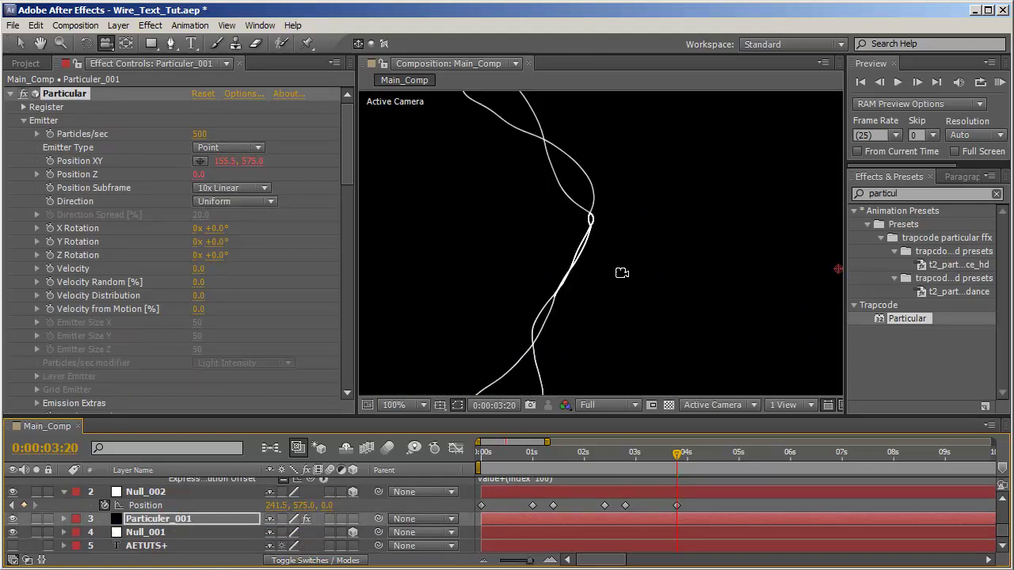
key("v")
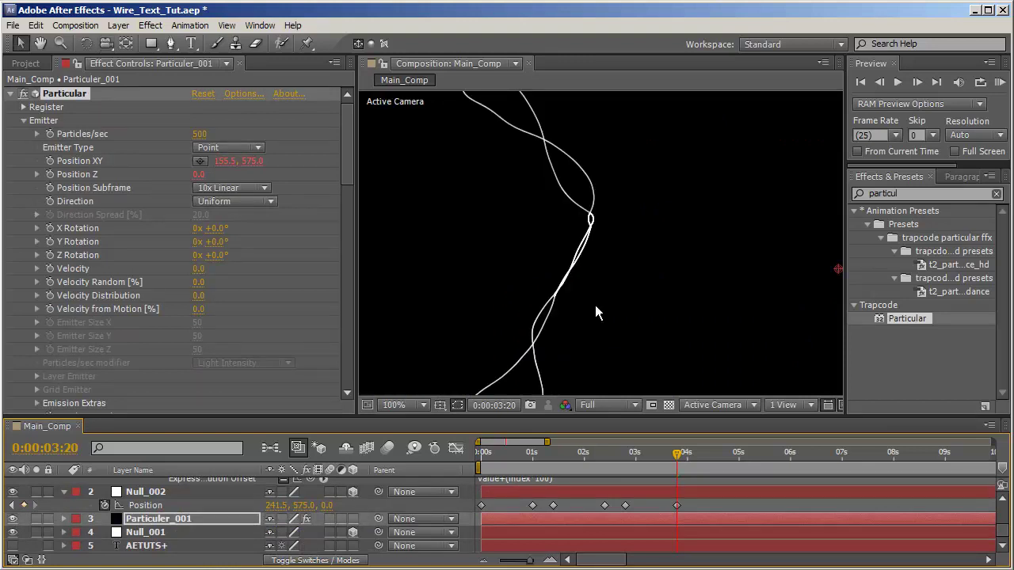
left_click(187, 488)
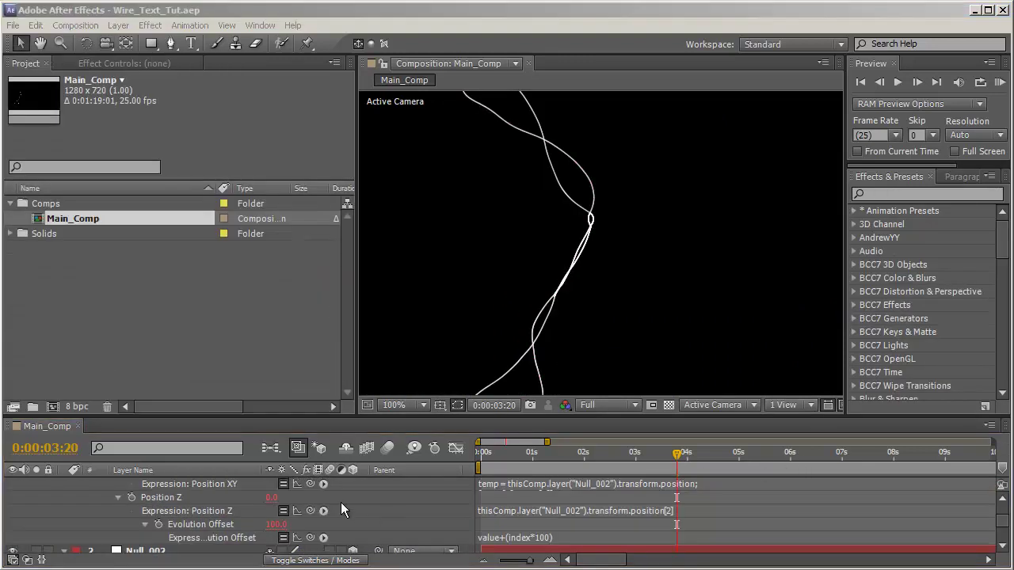
scroll(106, 511, "up", 2)
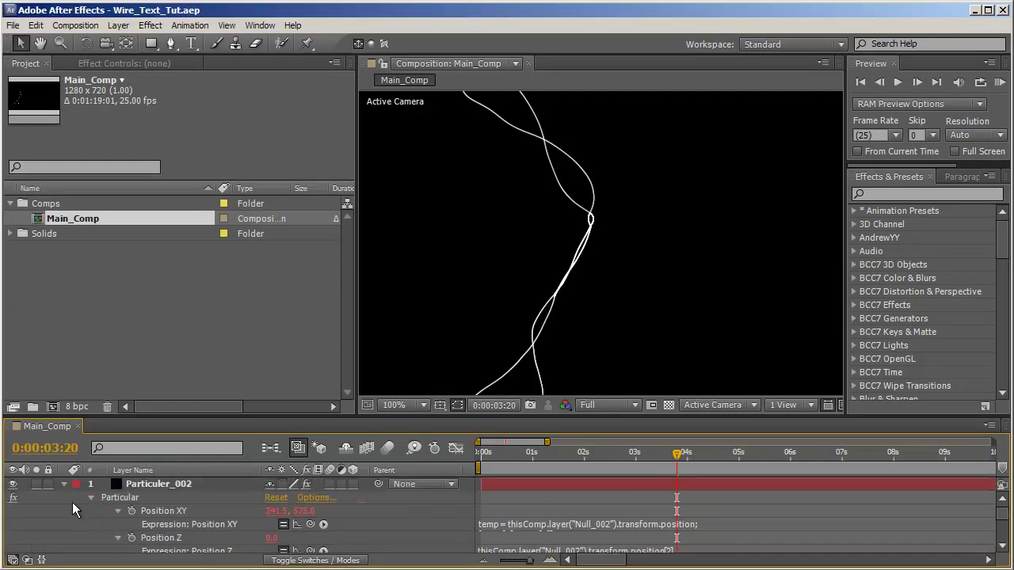
- Collapse the open properties of Particuler_002 and Null_002, and give all four Particuler and Null layers the Yellow label
left_click(65, 485)
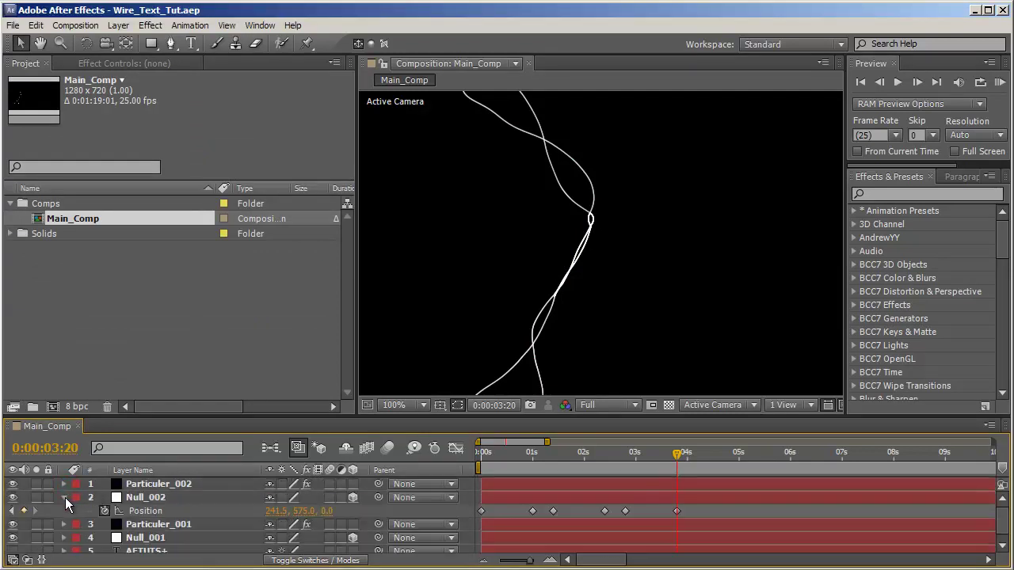
left_click(64, 497)
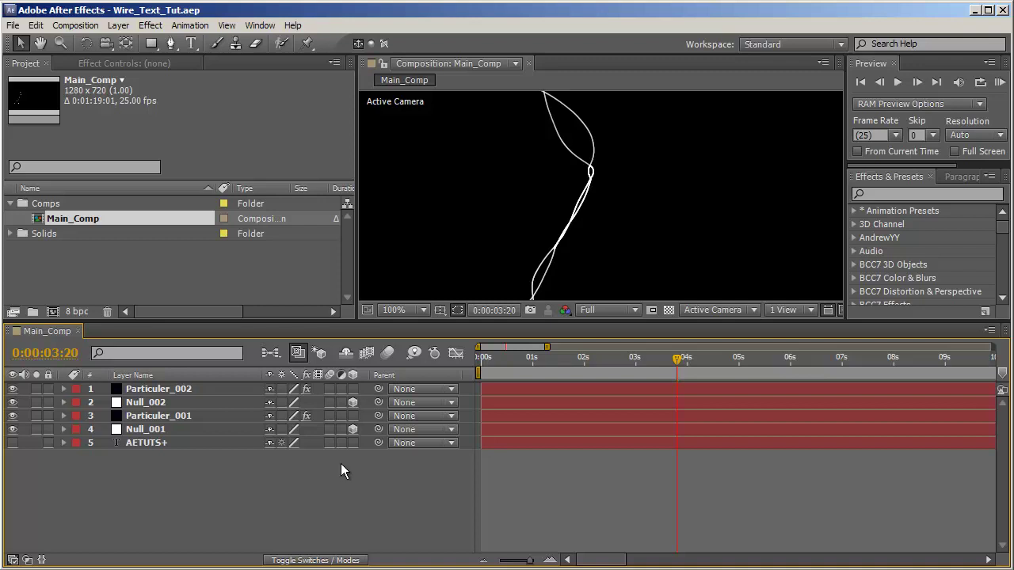
left_click(188, 427)
key("ctrl+Up")
key("ctrl+Up")
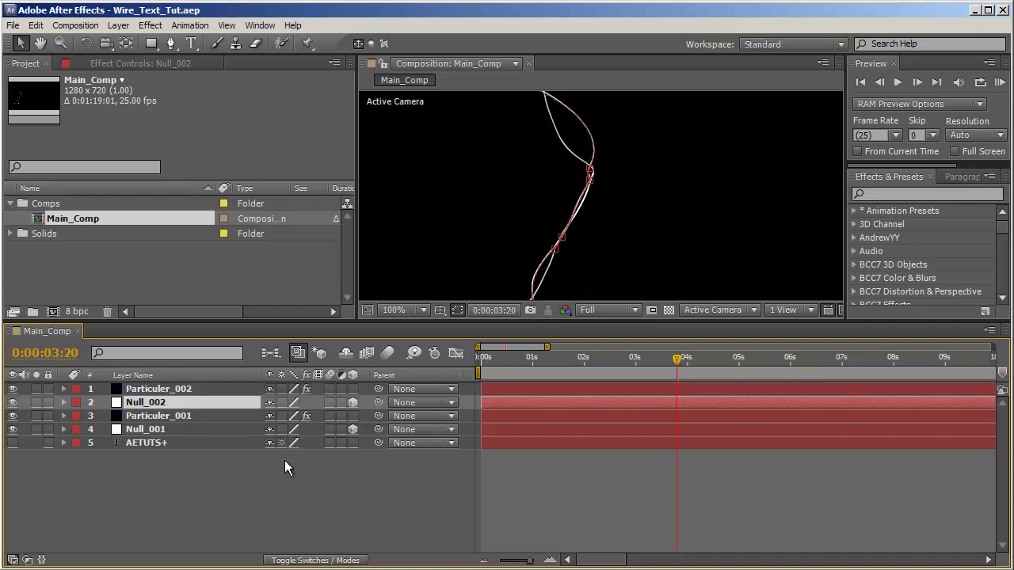
left_click(175, 428, "shift")
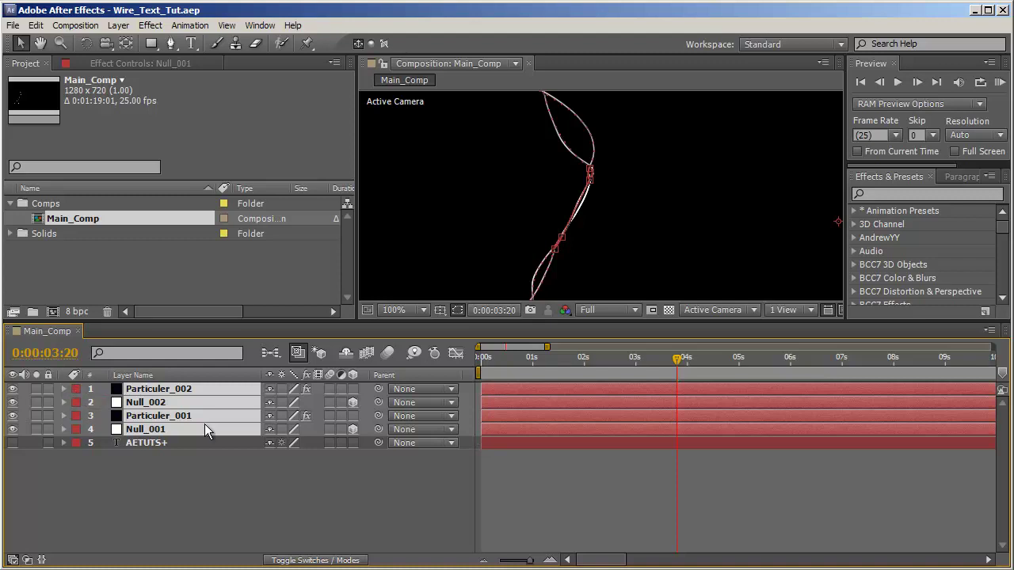
left_click(76, 390)
left_click(77, 394)
left_click(77, 394)
left_click(139, 458)
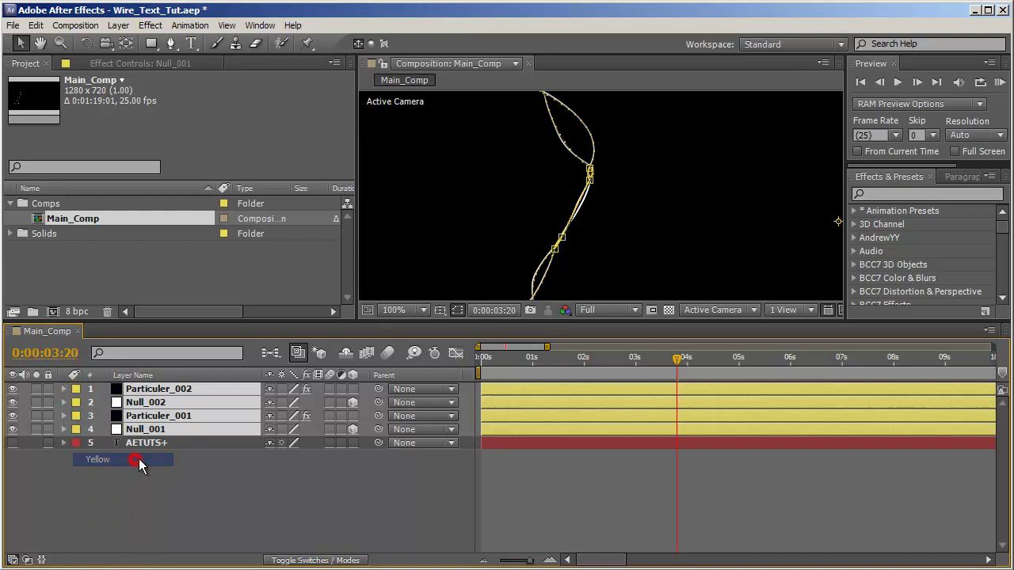
left_click(148, 472)
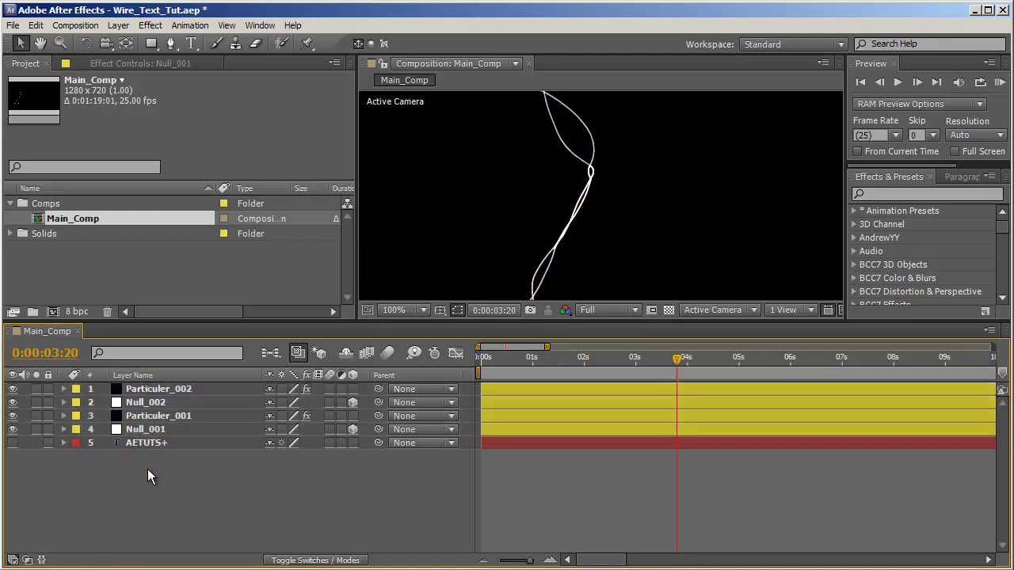
- Prefix the first wire's layer names with A_, making them A_Null_001 and A_Particuler_001
left_click(169, 431)
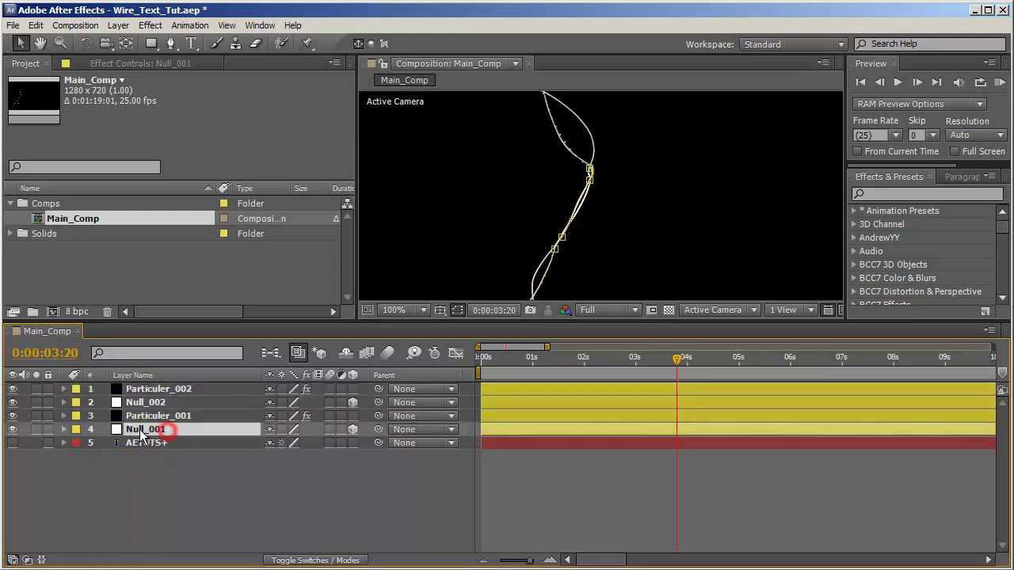
key("Return")
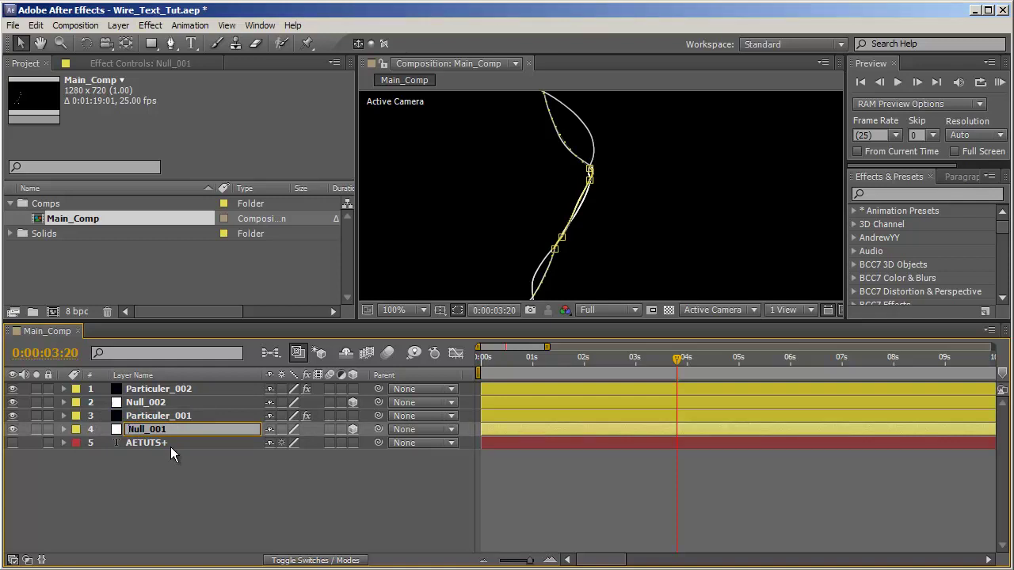
type("A_")
left_click(166, 419)
key("Return")
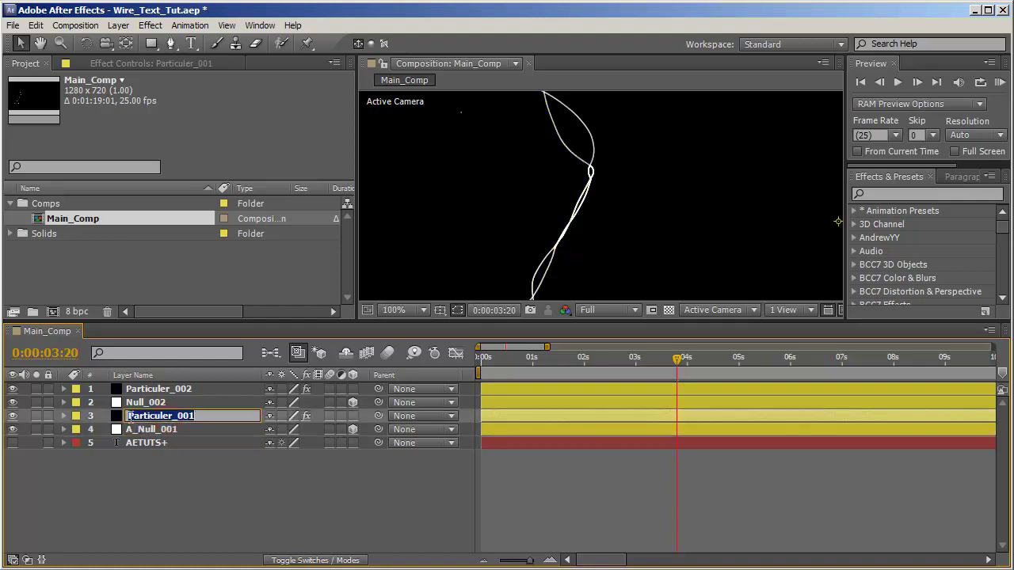
left_click(129, 416)
type("A_")
key("Return")
- Rename the second wire's layers as A_Null_002 and A_Particuler_002, and enlarge the composition view
left_click(131, 402)
key("Return")
left_click(129, 402)
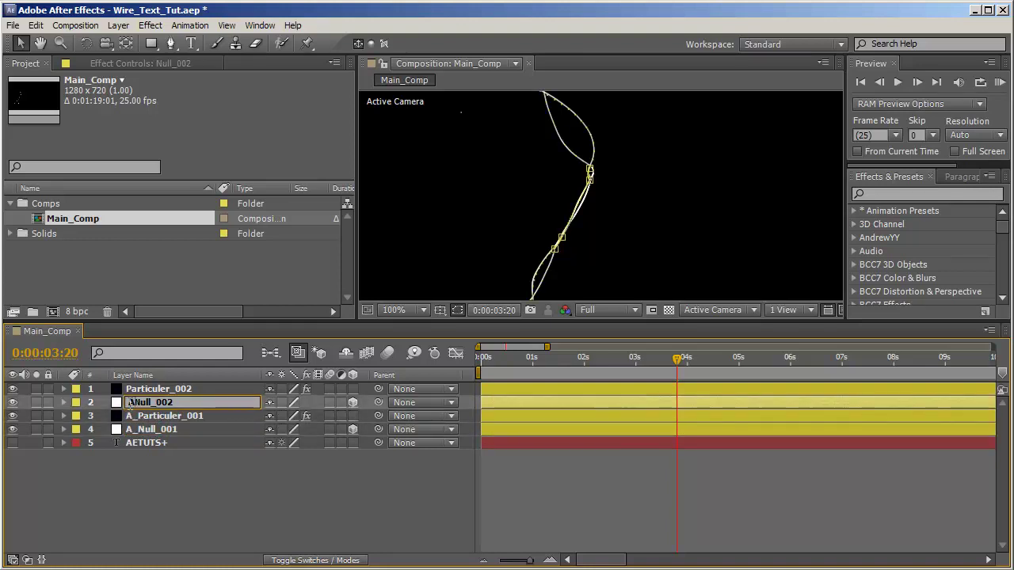
type("A_")
key("Return")
left_click(136, 389)
key("Return")
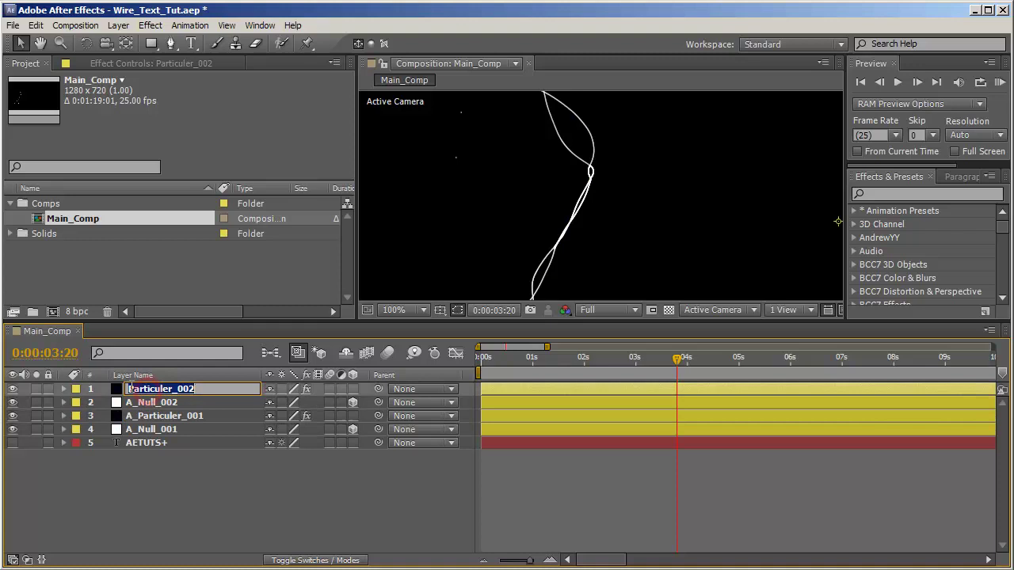
left_click(129, 389)
type("A_")
left_click(172, 500)
left_click_drag(579, 324, 579, 373)
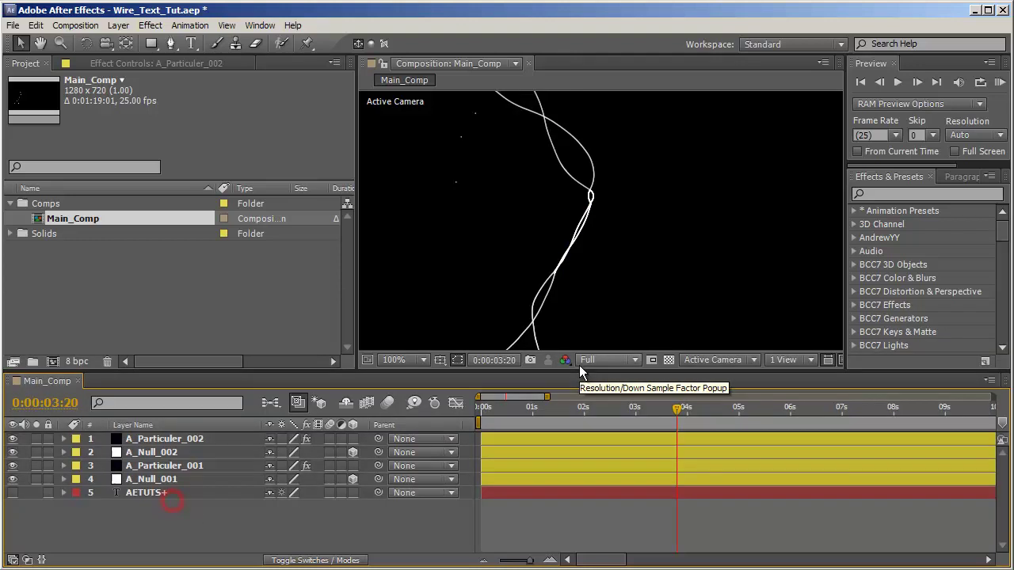
- Look through Main_Comp's full layer stack to see how each letter's particle and null layers are named and colour-labelled
scroll(662, 235, "down", 2)
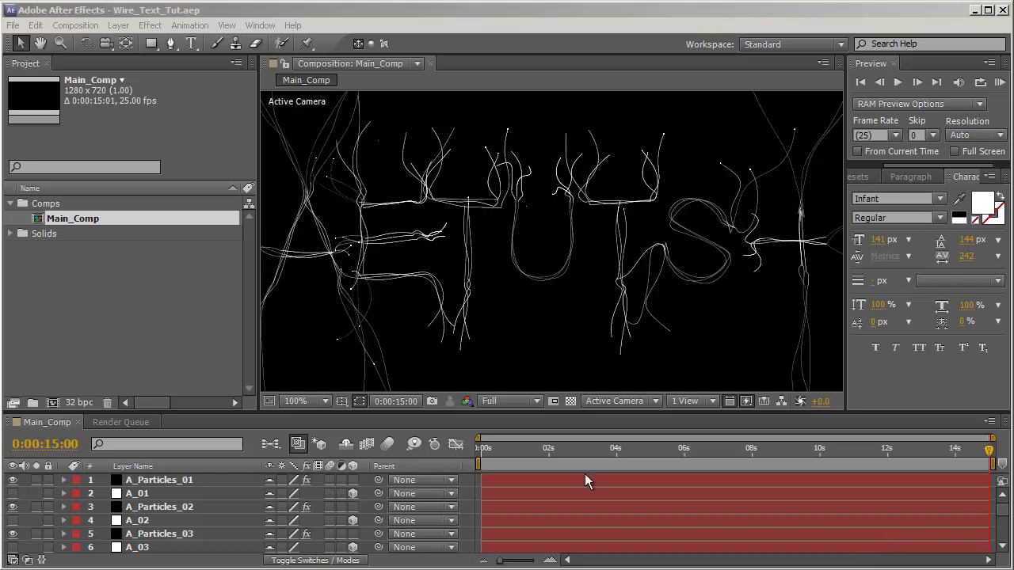
key("grave")
scroll(211, 293, "down", 10)
scroll(196, 330, "down", 9)
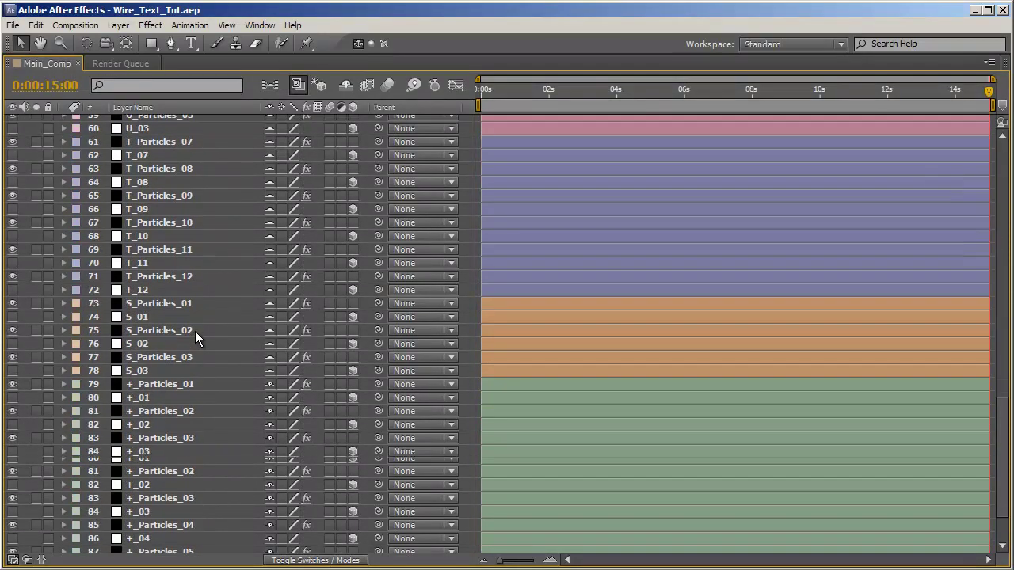
scroll(185, 321, "up", 20)
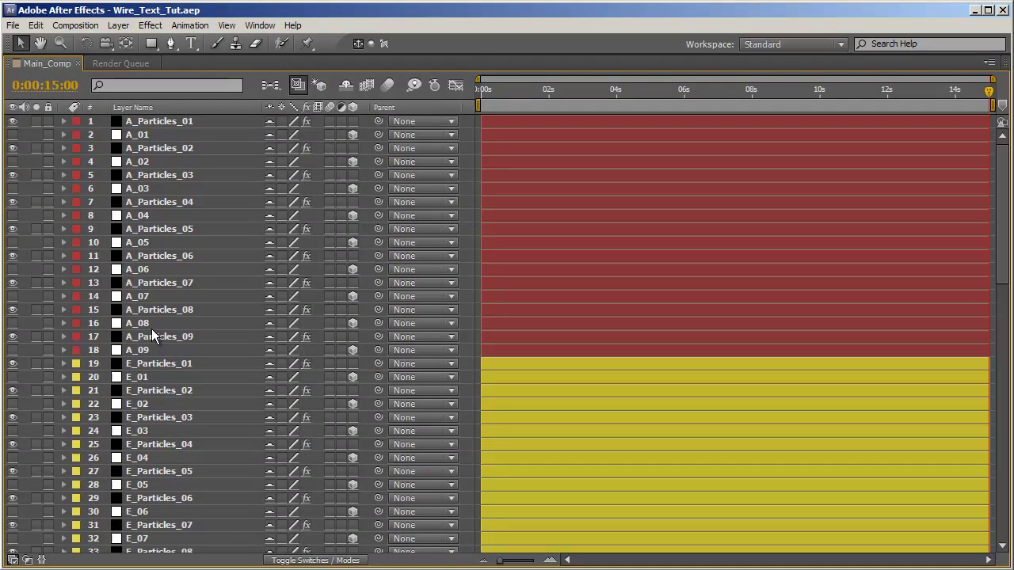
key("grave")
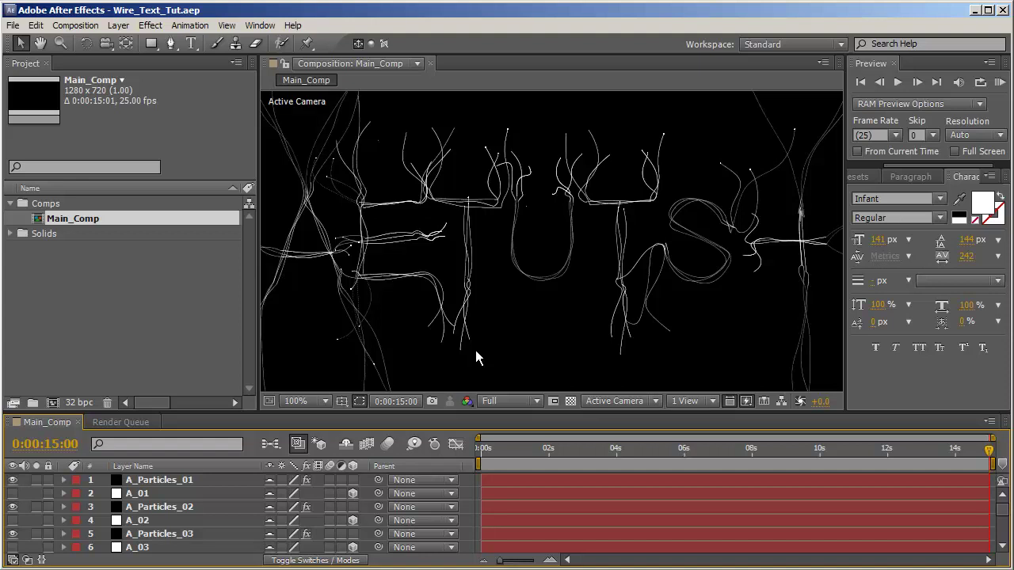
- Solo the AETUTS+ text layer and turn it into a 3D layer
scroll(275, 509, "down", 15)
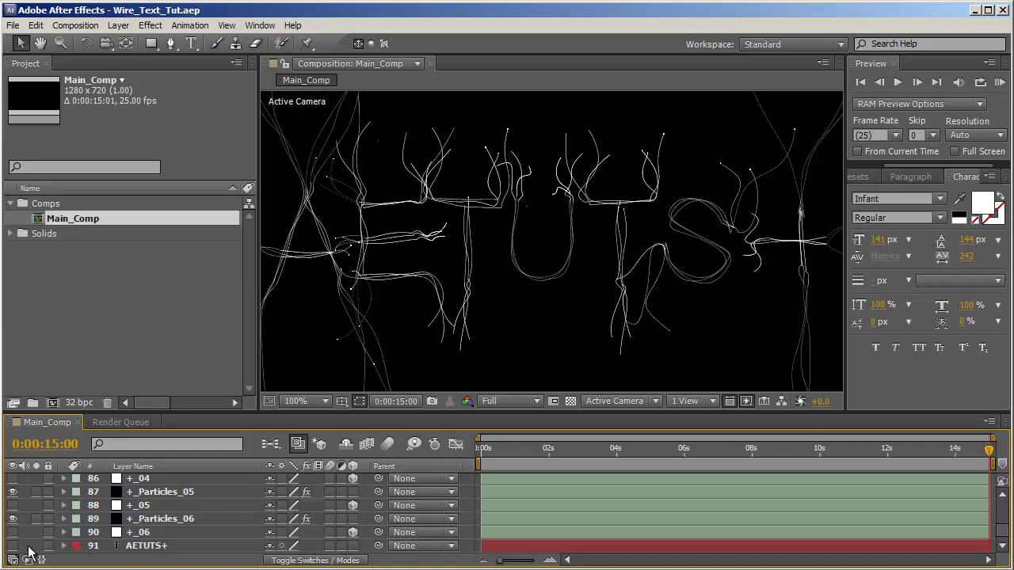
left_click(144, 546)
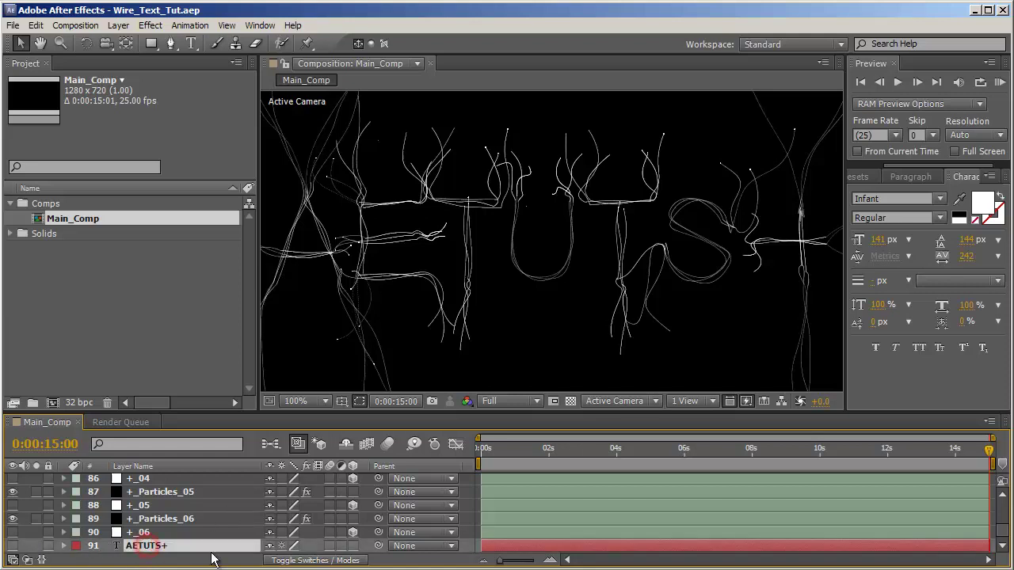
left_click(36, 546)
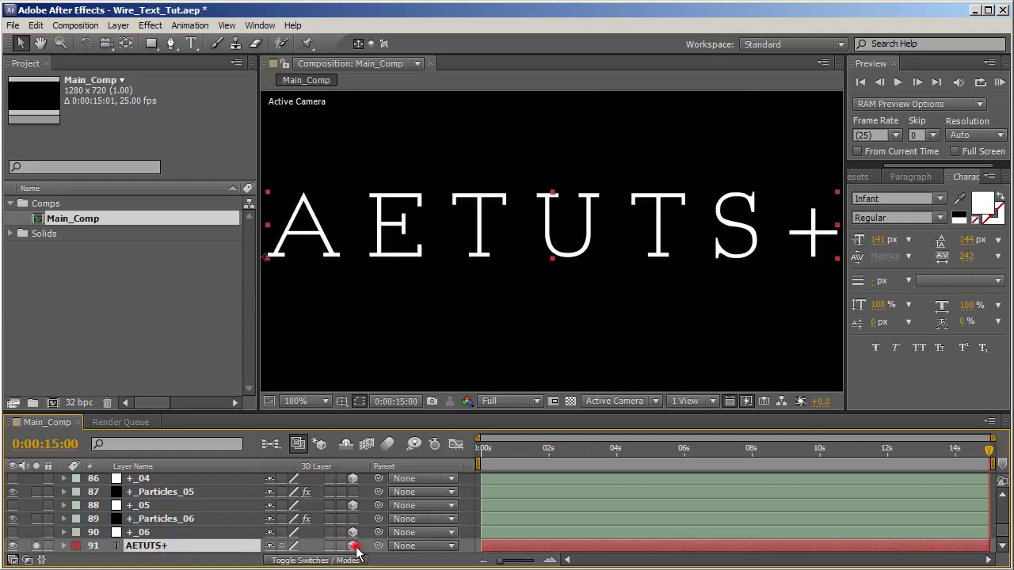
left_click(353, 545)
key("comma")
- Add a two-node camera named Camera 1 with the 35mm preset
right_click(34, 538)
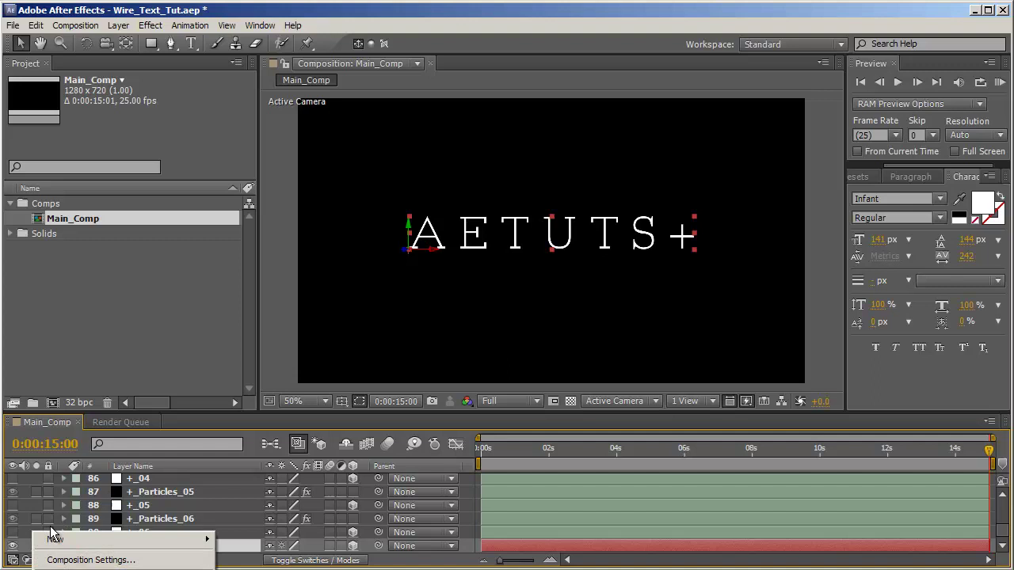
mouse_move(52, 541)
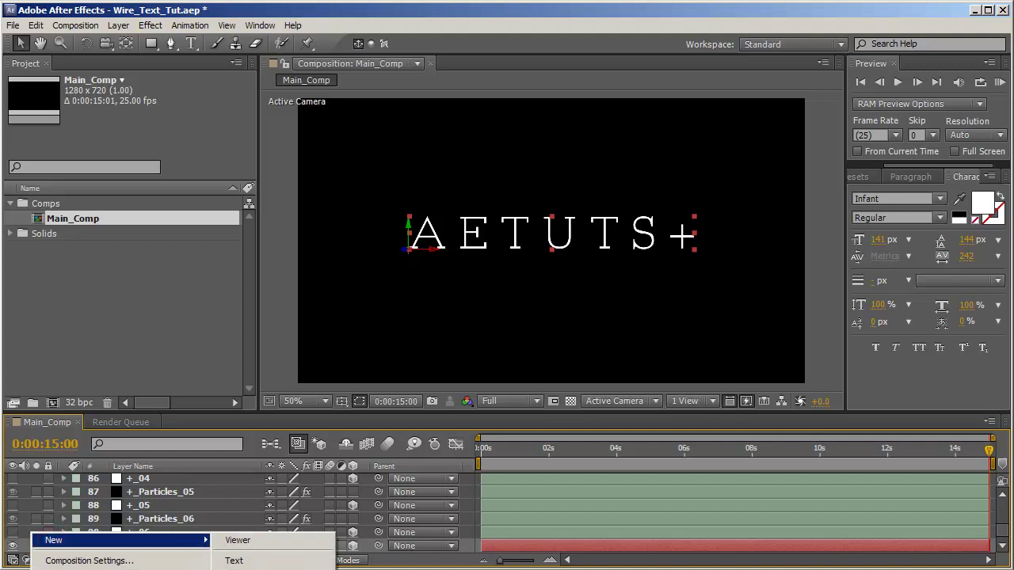
left_click(238, 569)
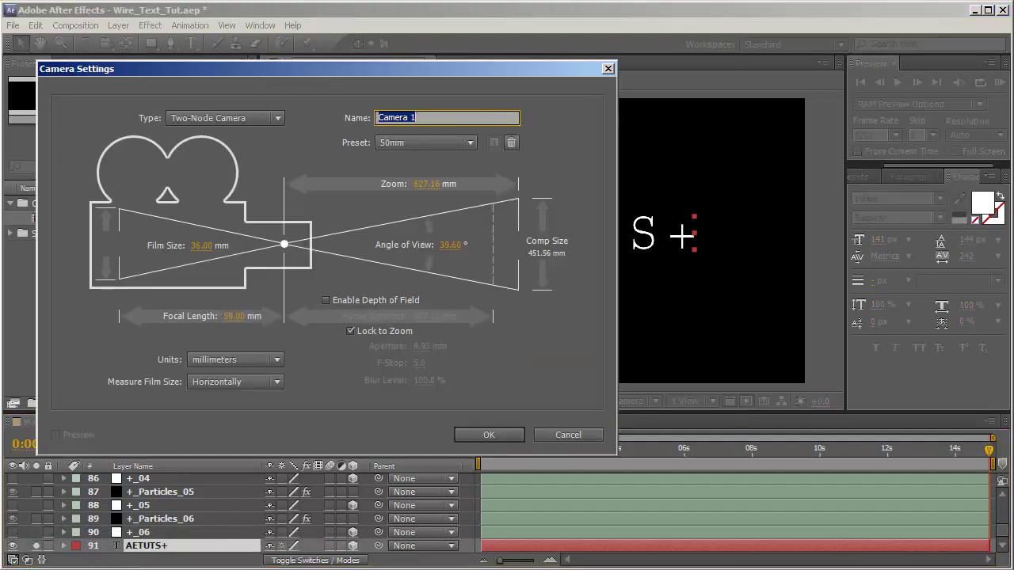
left_click(446, 142)
left_click(422, 234)
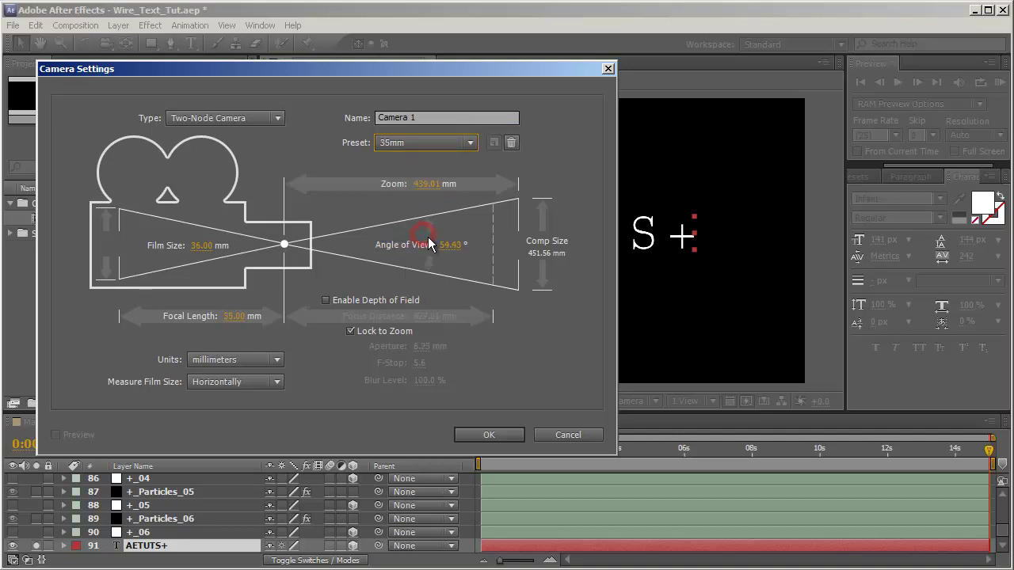
key("Return")
- Create a 3D null object named CamNull and parent Camera 1 to it
right_click(28, 507)
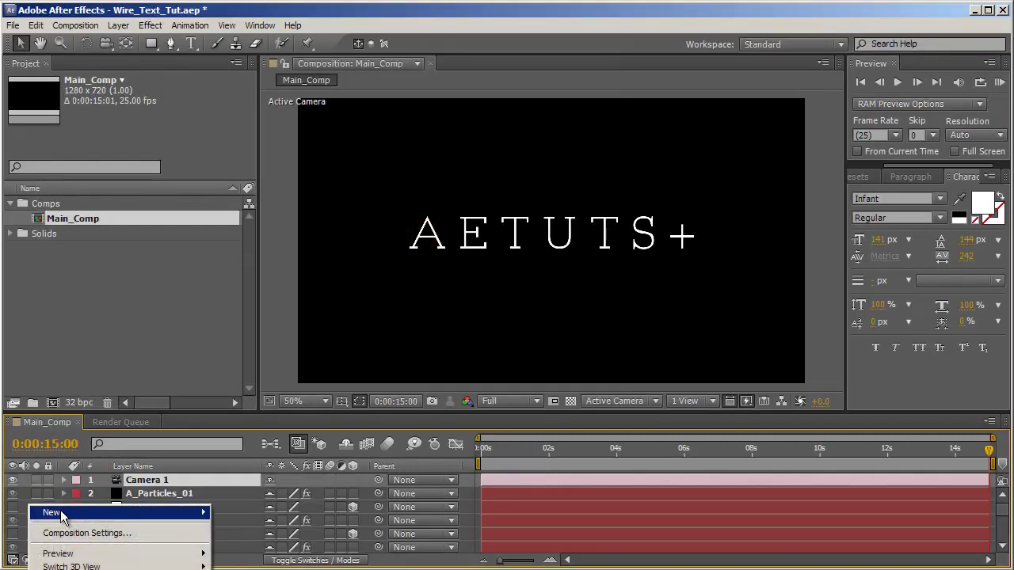
mouse_move(55, 512)
left_click(245, 569)
left_click(188, 484)
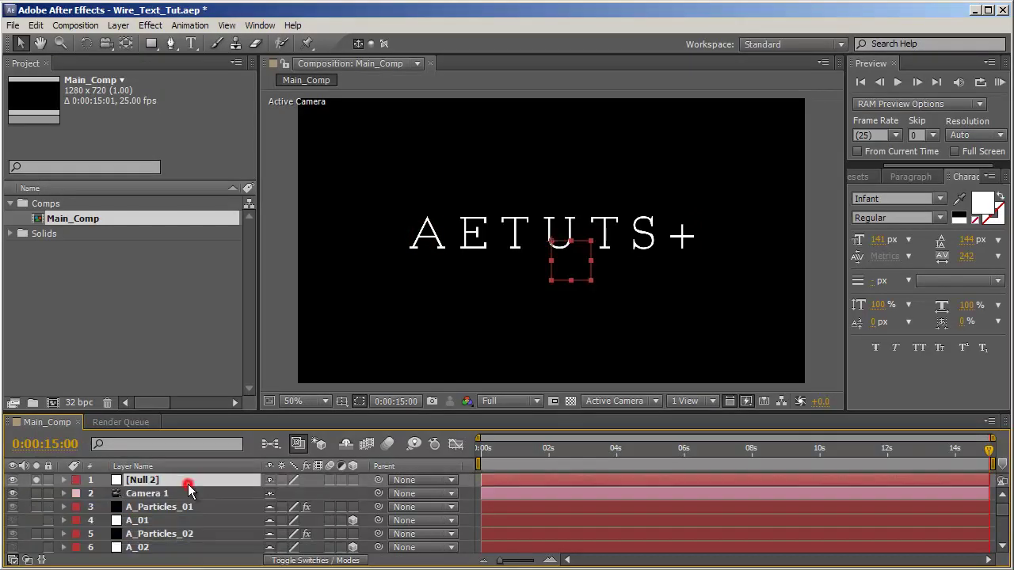
key("Return")
type("CamNull")
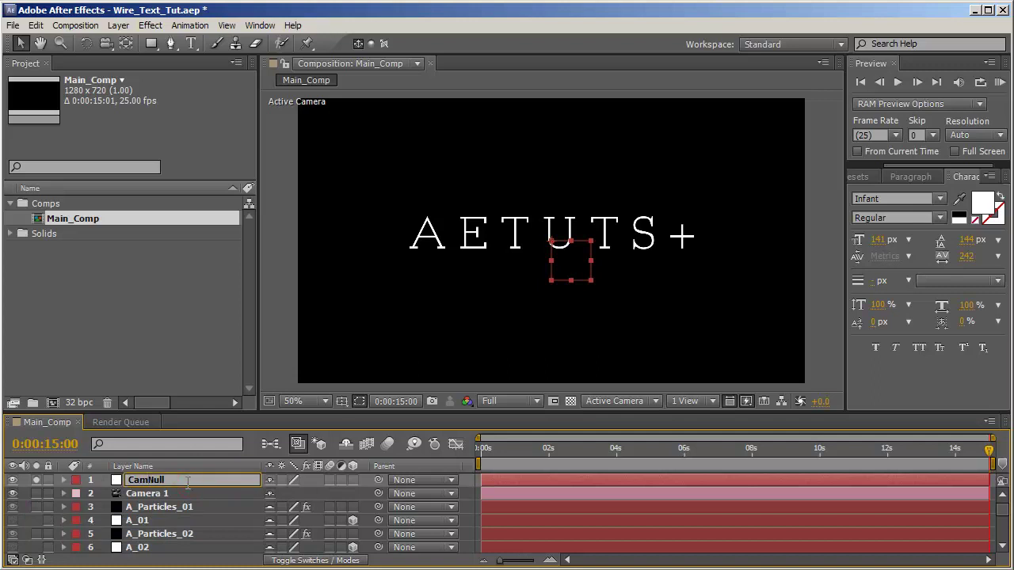
key("Return")
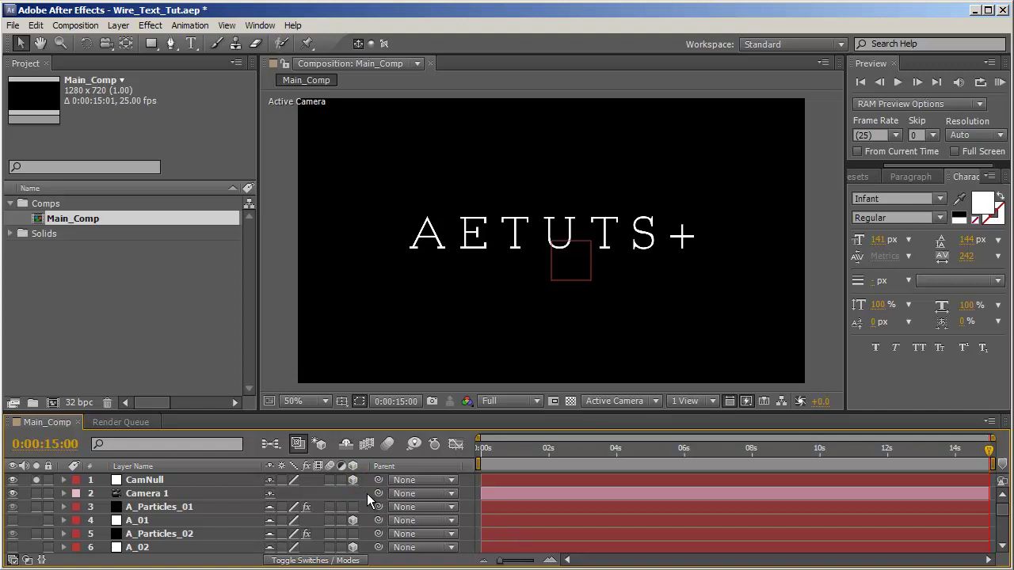
left_click_drag(378, 493, 161, 481)
- At 0:00:00:00, set keyframes on CamNull for Y Rotation at 44° and Z Rotation at -2°
left_click(154, 480)
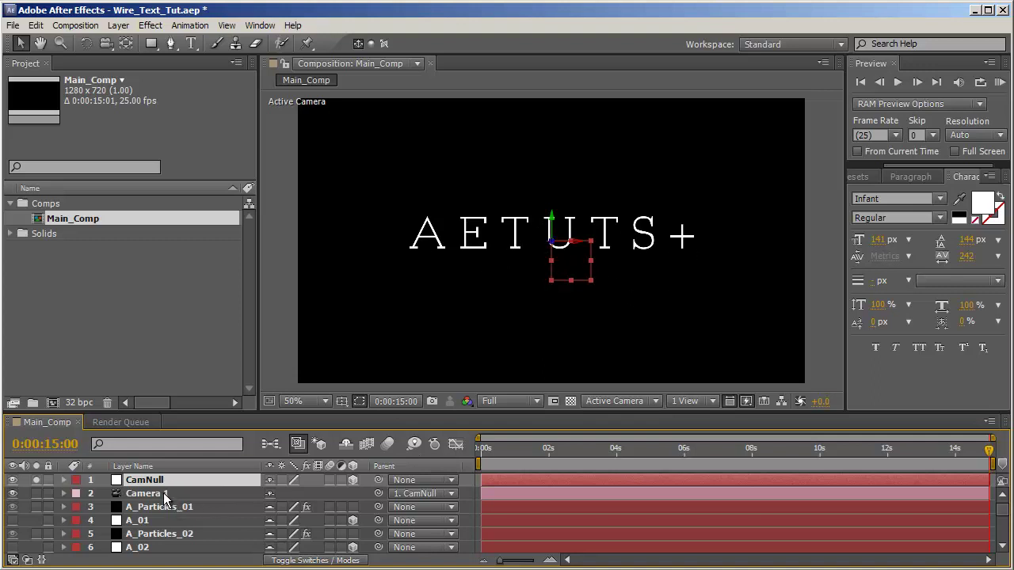
key("r")
left_click_drag(988, 450, 481, 396)
key("Home")
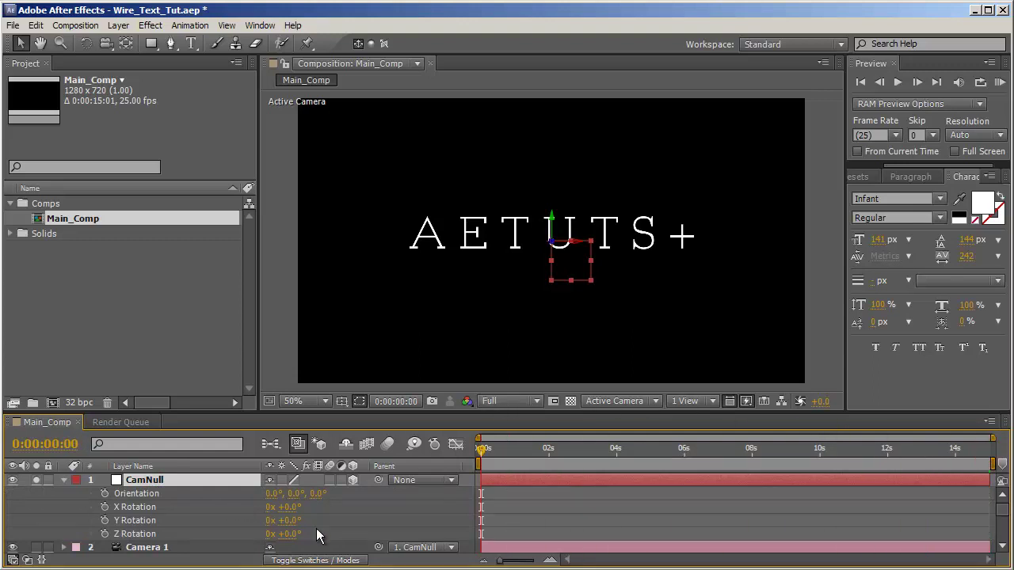
mouse_move(299, 520)
left_mouse_down()
mouse_move(332, 519)
mouse_move(283, 537)
mouse_move(298, 537)
left_mouse_up()
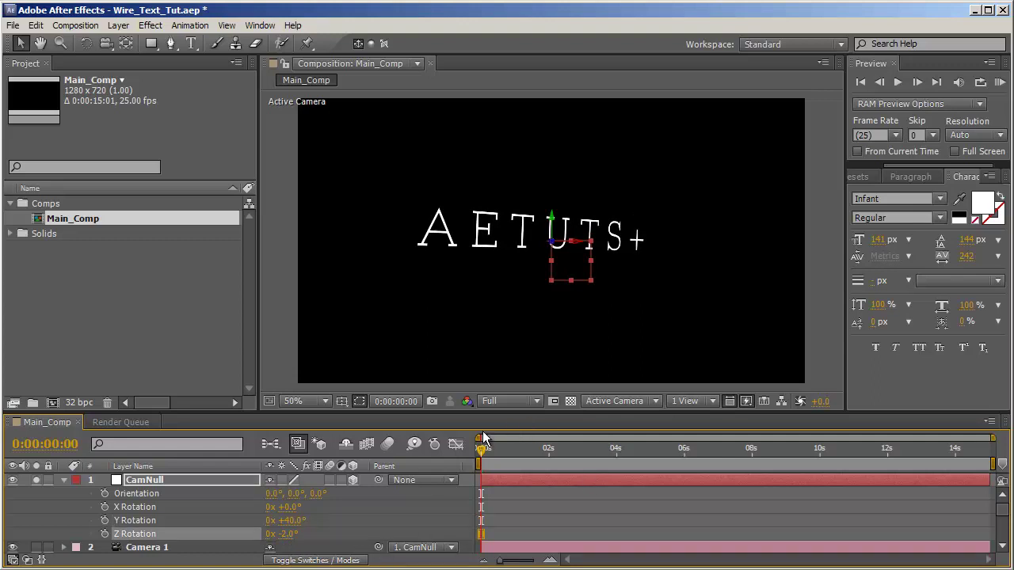
mouse_move(292, 521)
left_mouse_down()
mouse_move(300, 521)
mouse_move(290, 522)
left_mouse_up()
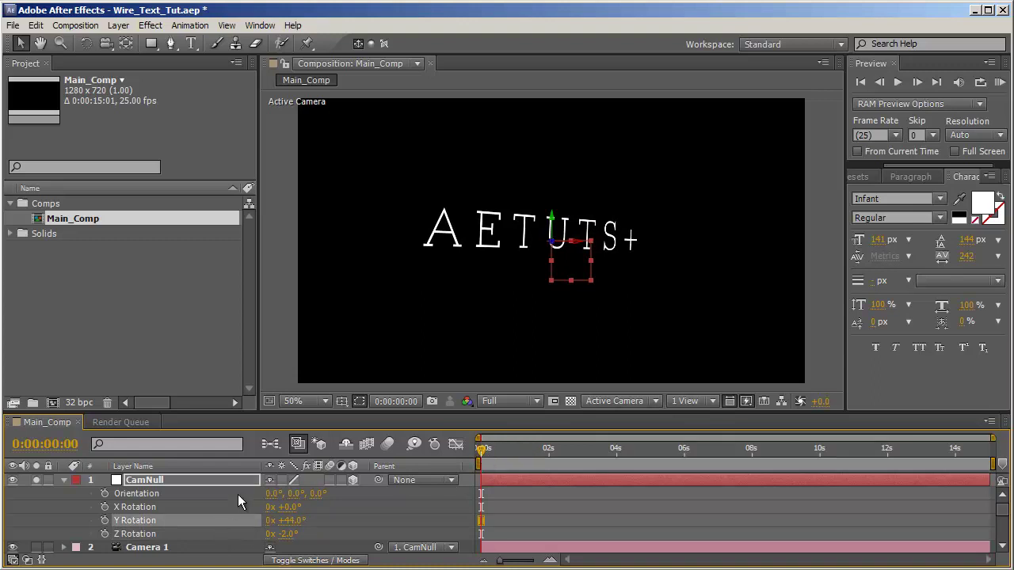
left_click(105, 534)
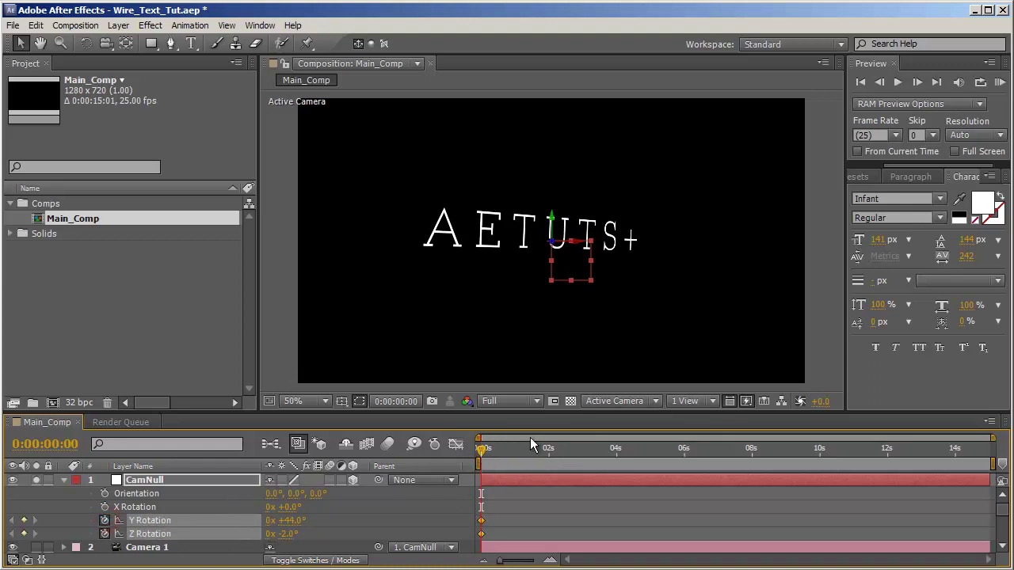
- At 0:00:15:00, set CamNull's Y Rotation to 6° and Z Rotation to 1° as new keyframes
left_click_drag(482, 449, 751, 456)
key("End")
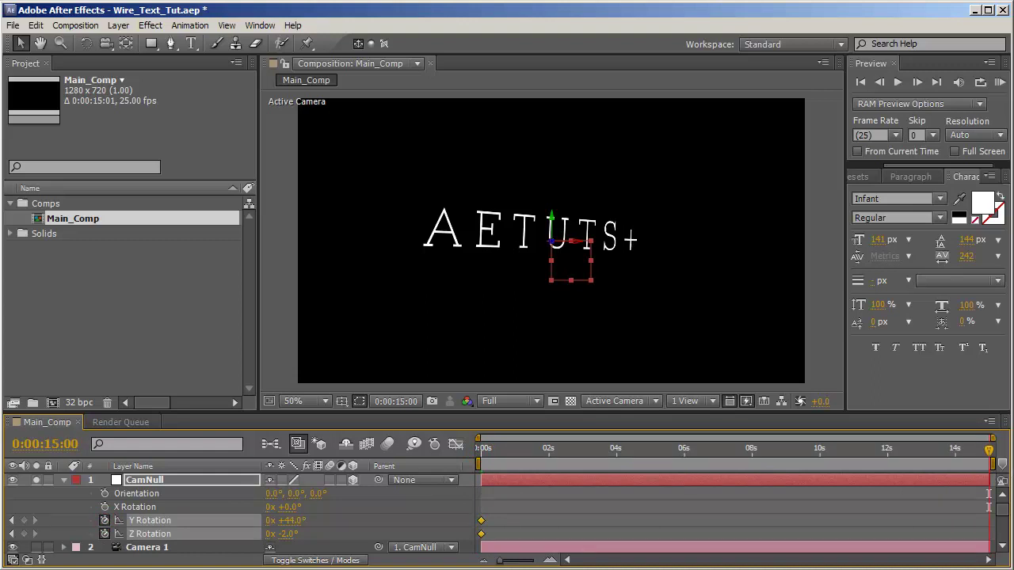
left_click(334, 517)
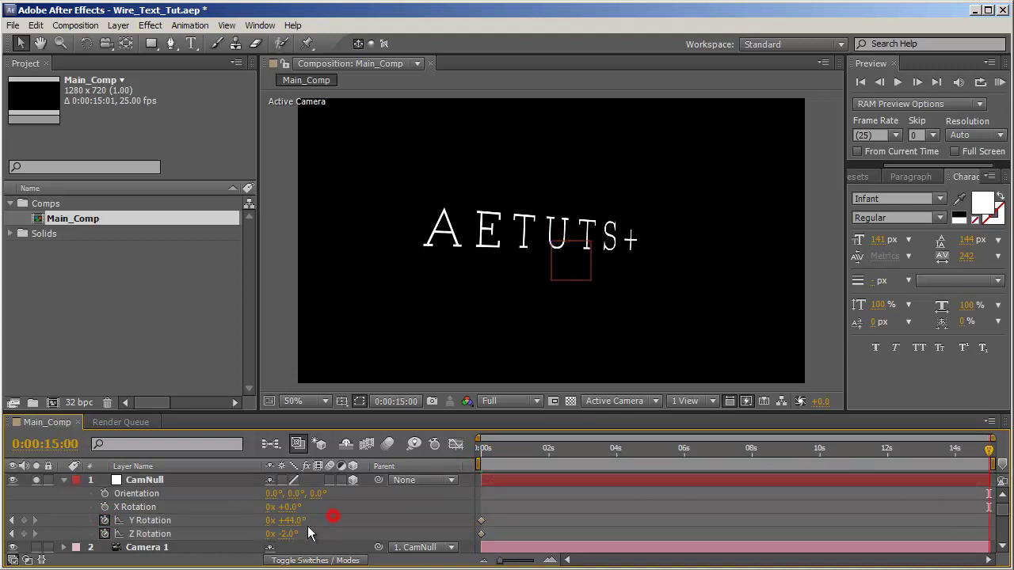
left_click_drag(294, 522, 273, 525)
left_click(283, 534)
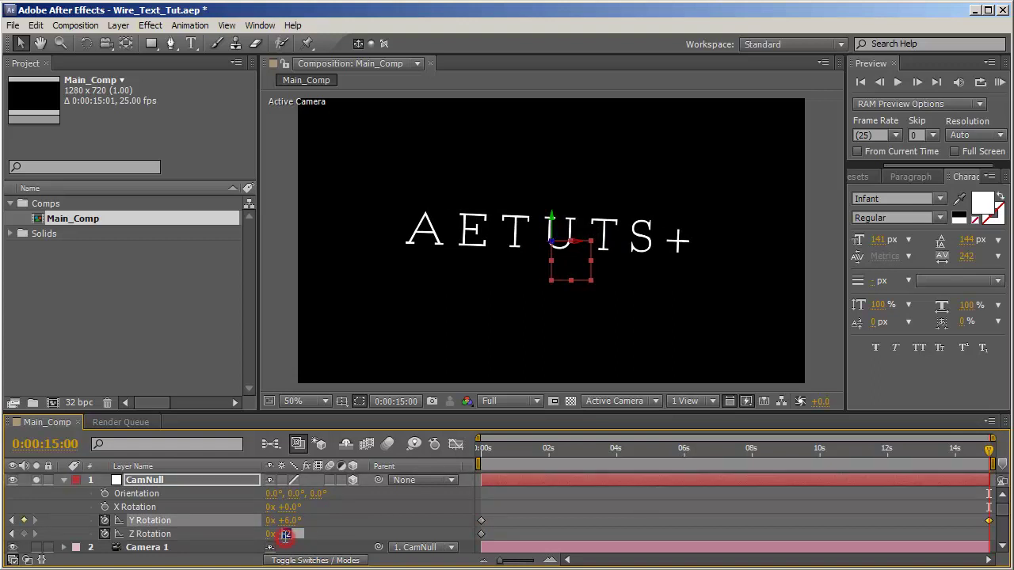
type("0")
key("Return")
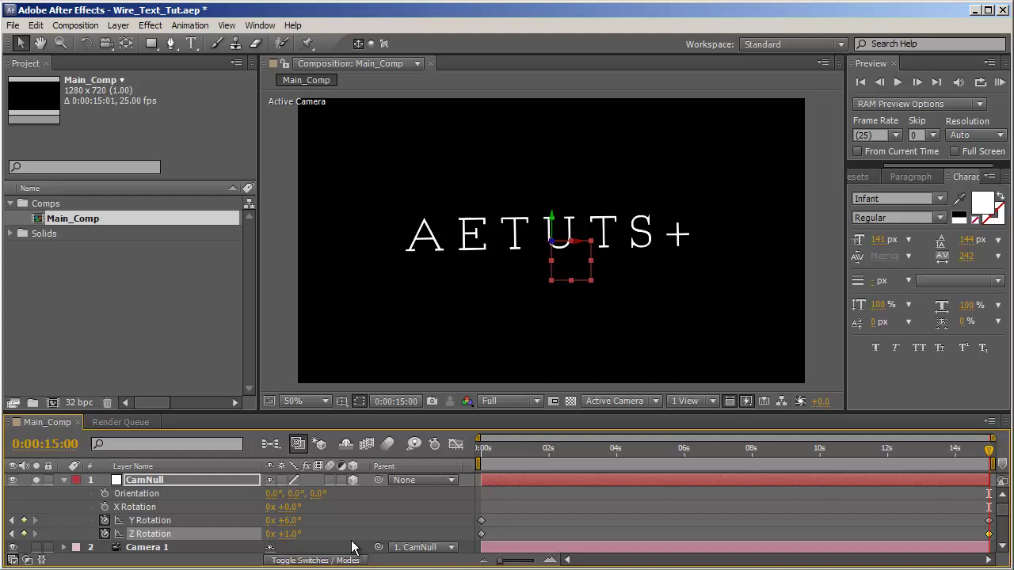
key("F2")
- Apply a keyframe assistant to all of CamNull's Y and Z Rotation keyframes and collapse the layer's properties
left_click_drag(432, 522, 1002, 551)
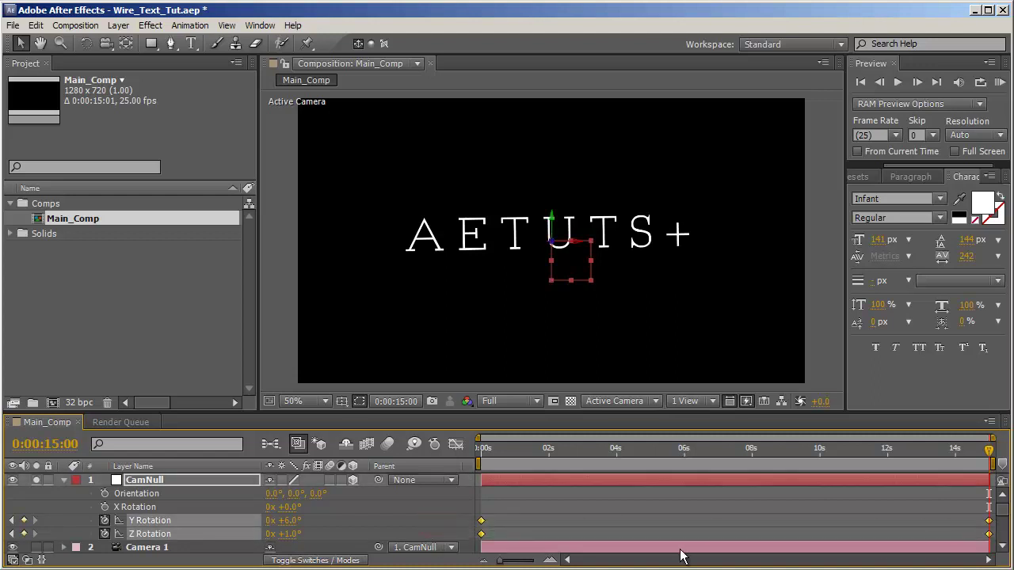
right_click(481, 521)
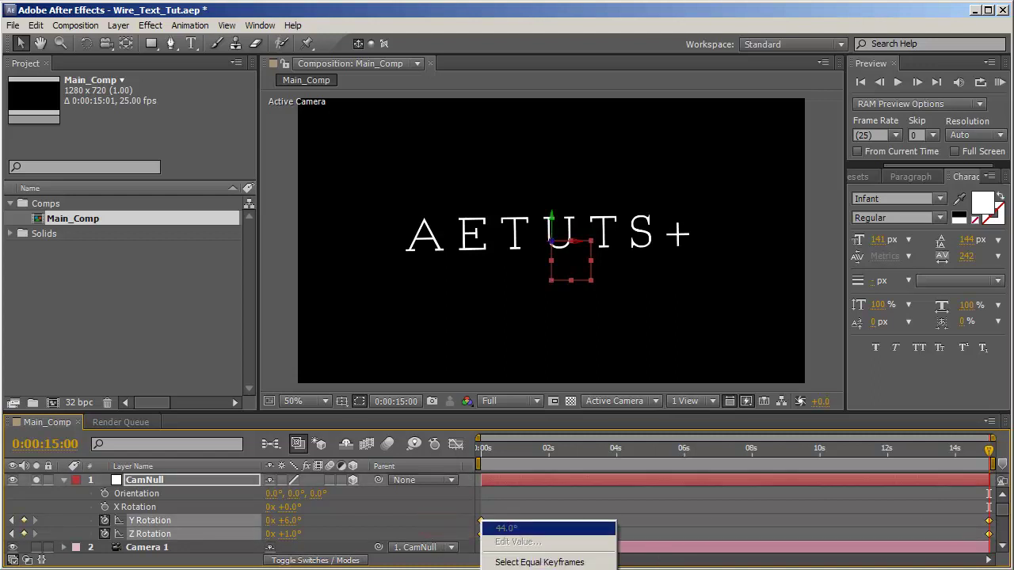
mouse_move(538, 569)
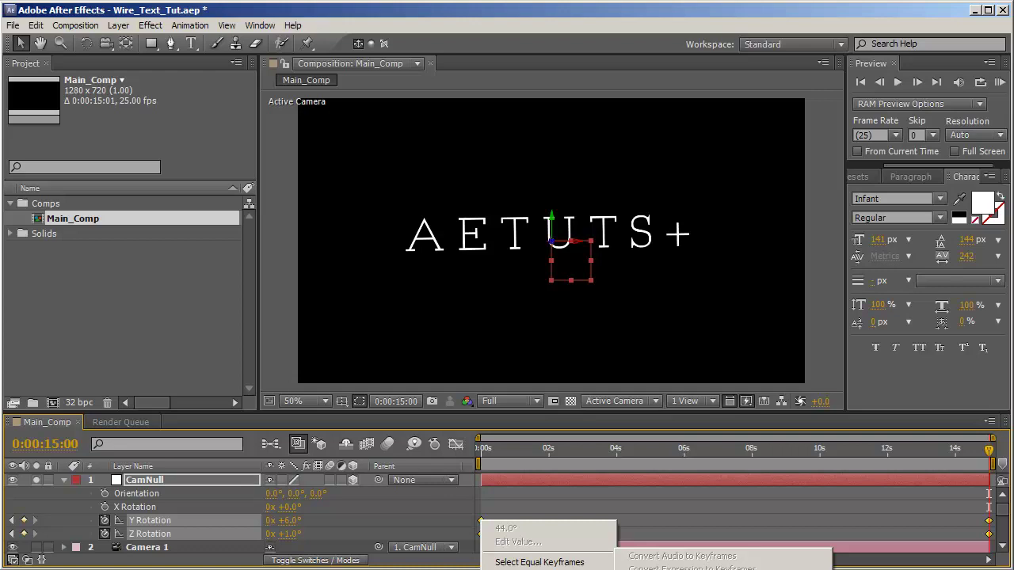
left_click(703, 569)
left_click(65, 480)
key("F2")
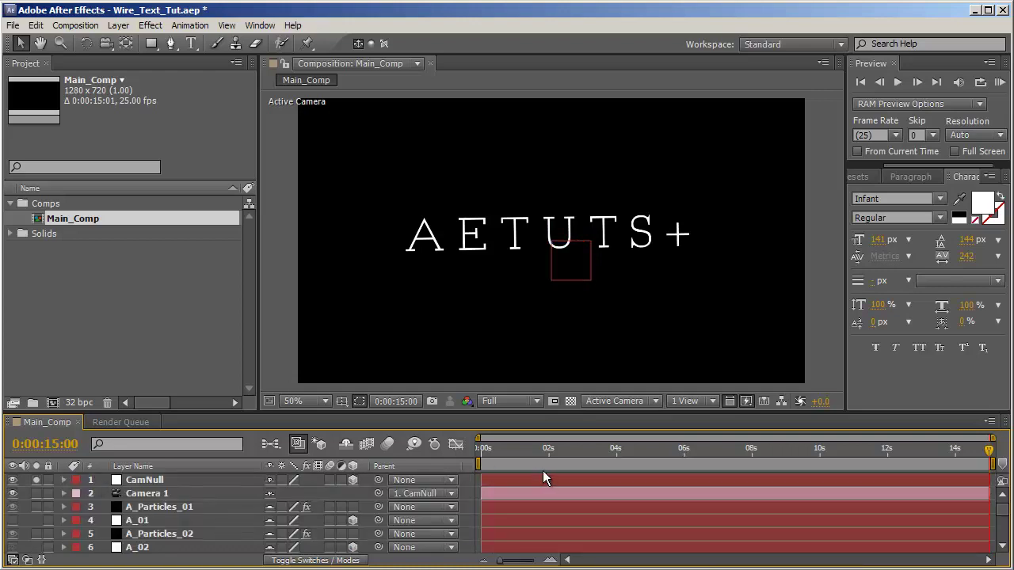
- Enlarge the timeline and shift all letter A layers, A_Particles_01 through A_09, to start at 0:00:02:00
double_click(45, 423)
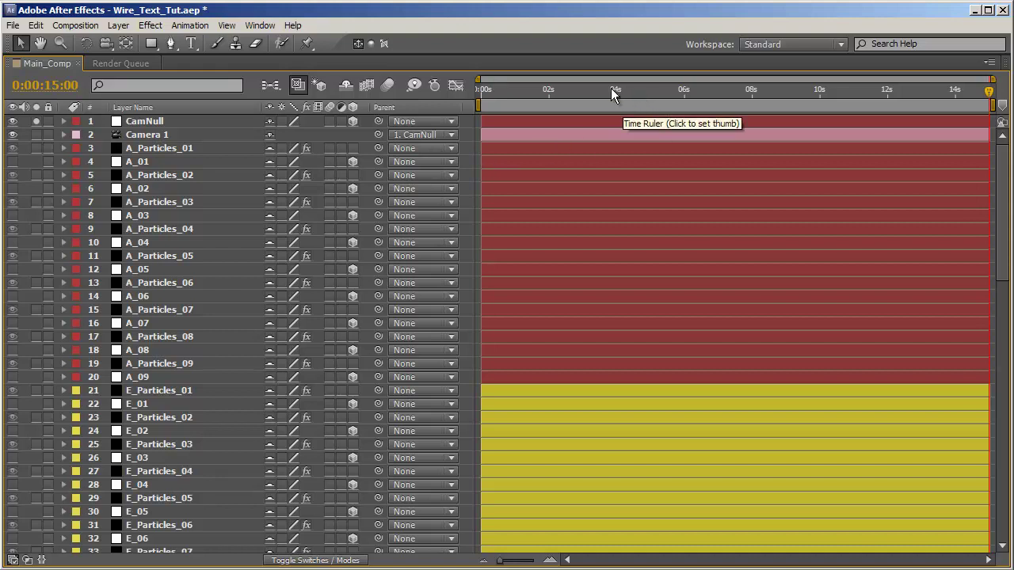
left_click_drag(555, 91, 550, 93)
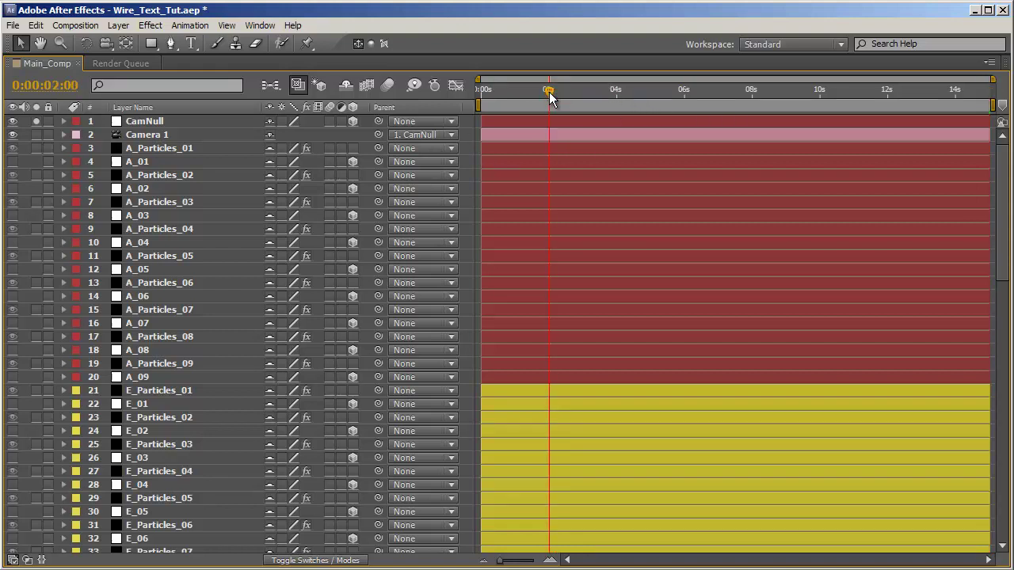
left_click(510, 151)
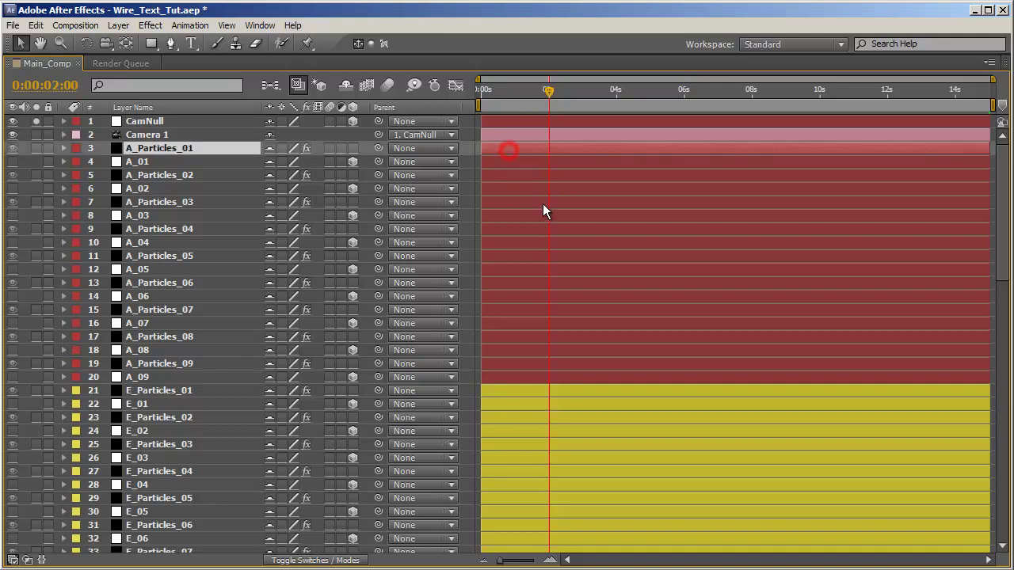
left_click(546, 376, "shift")
left_click_drag(498, 376, 509, 374)
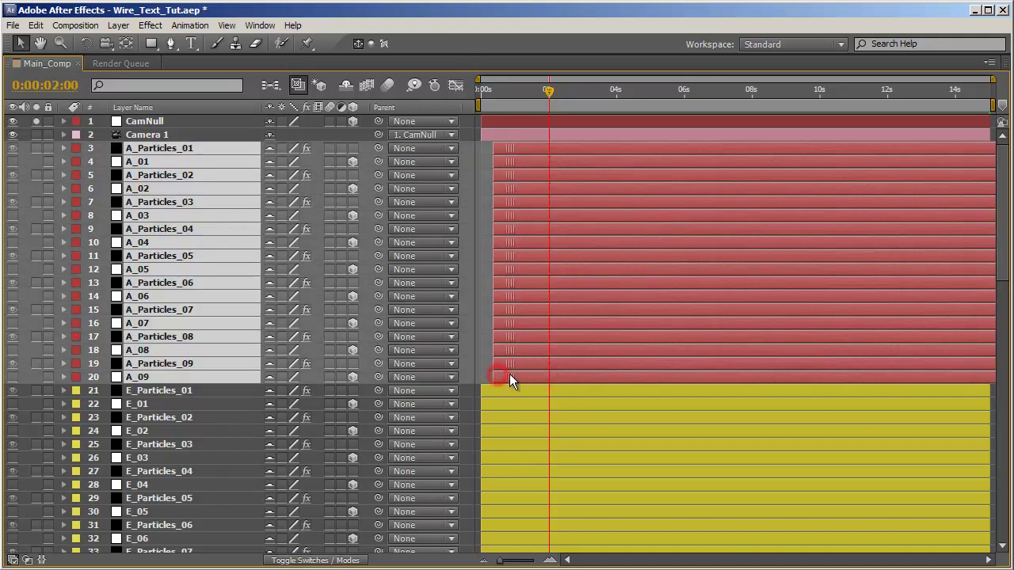
- Shift the second letter T's layers, T_Particles_07 through T_12, to start at the four-second mark
scroll(582, 383, "down", 12)
scroll(580, 389, "down", 4)
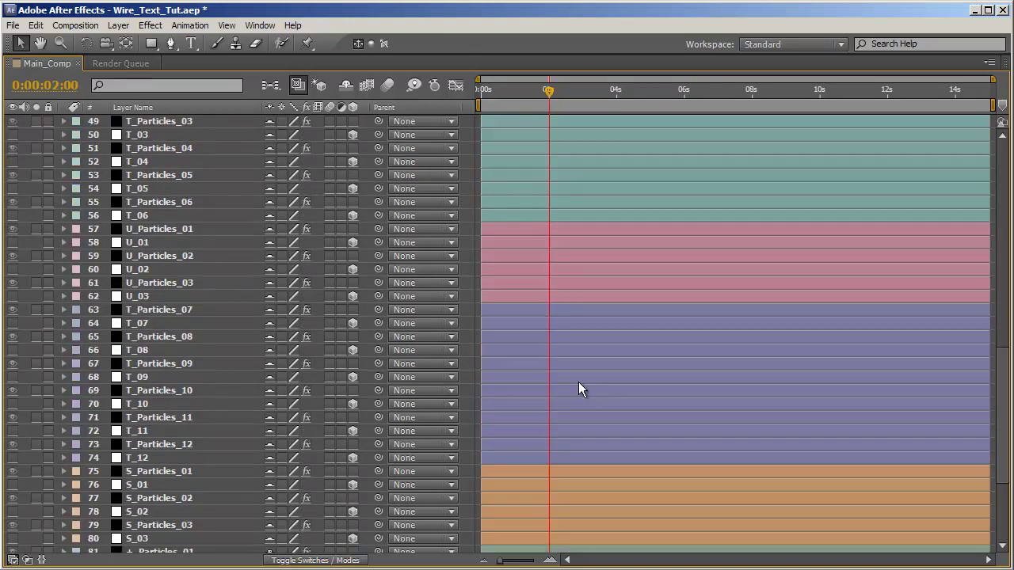
left_click(554, 316)
scroll(569, 346, "down", 1)
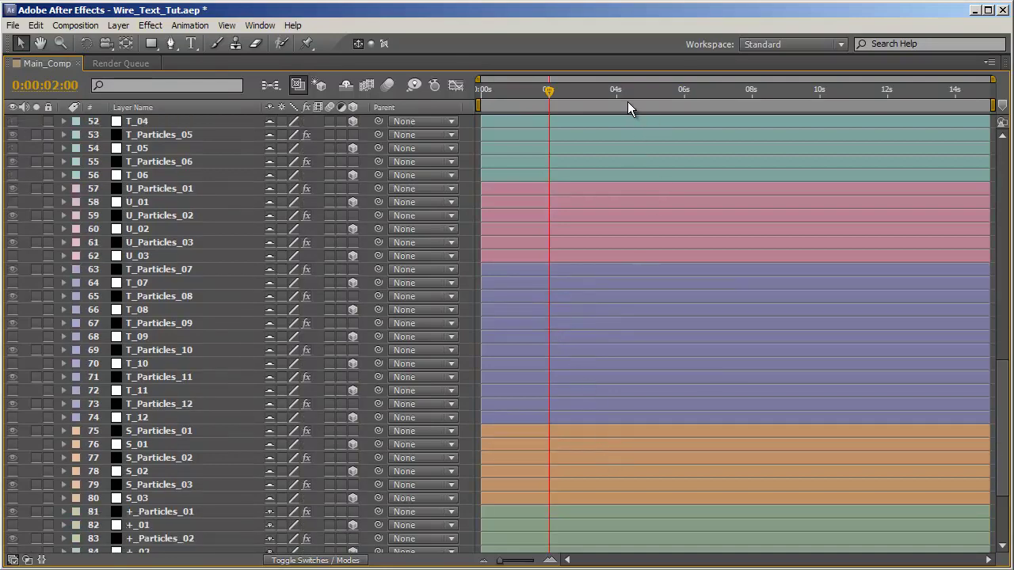
left_click_drag(620, 94, 616, 95)
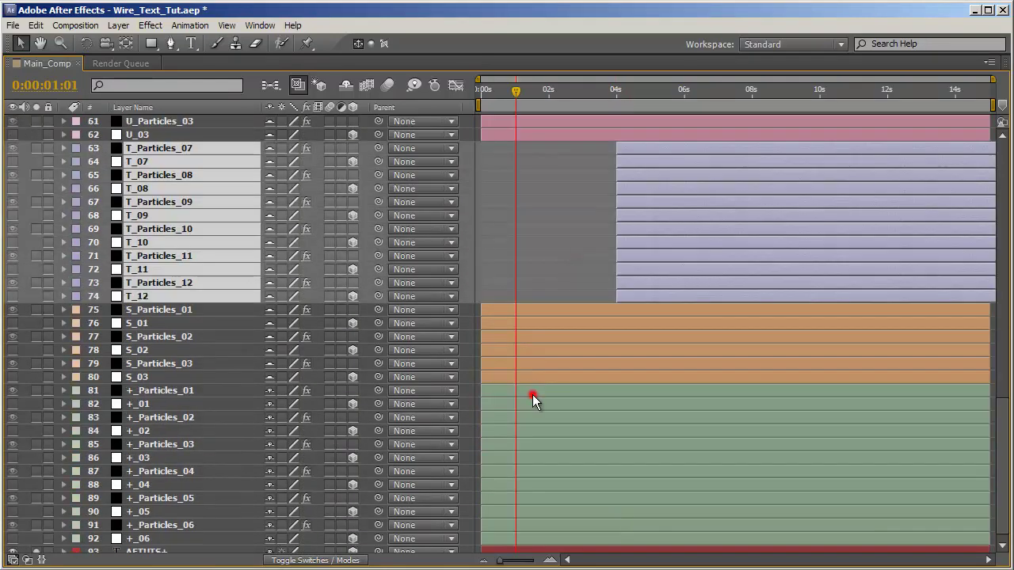
- Shift the plus sign's layers, +_Particles_01 through +_06, to start at 0:00:01:01
left_click(532, 395)
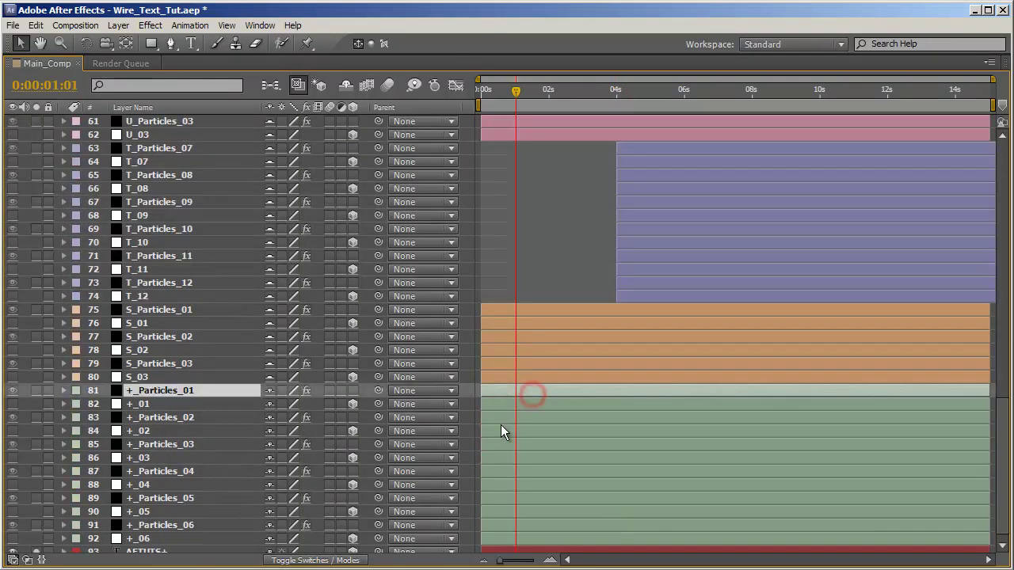
left_click(514, 540, "shift")
key("alt+bracketleft")
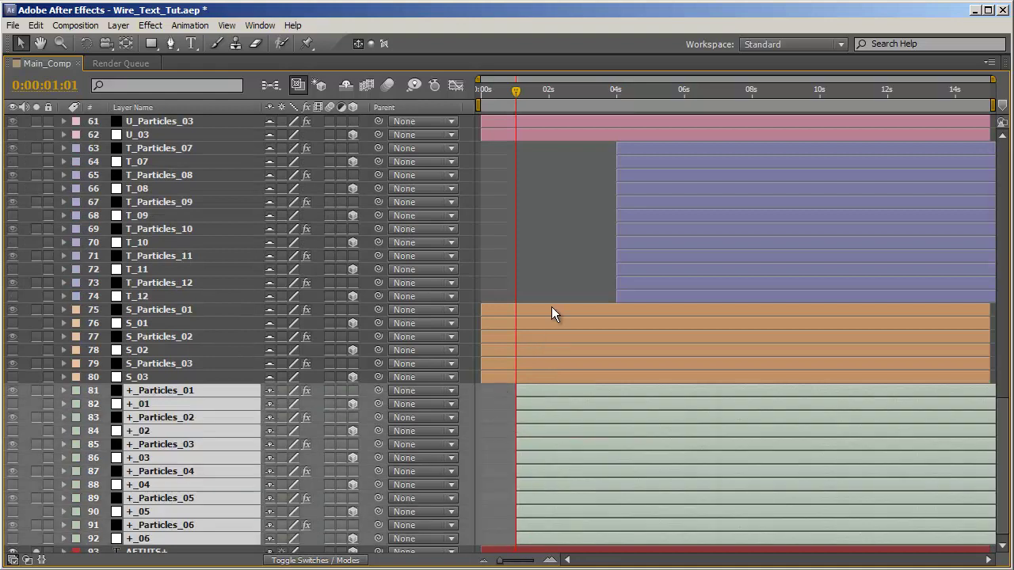
left_click(483, 306)
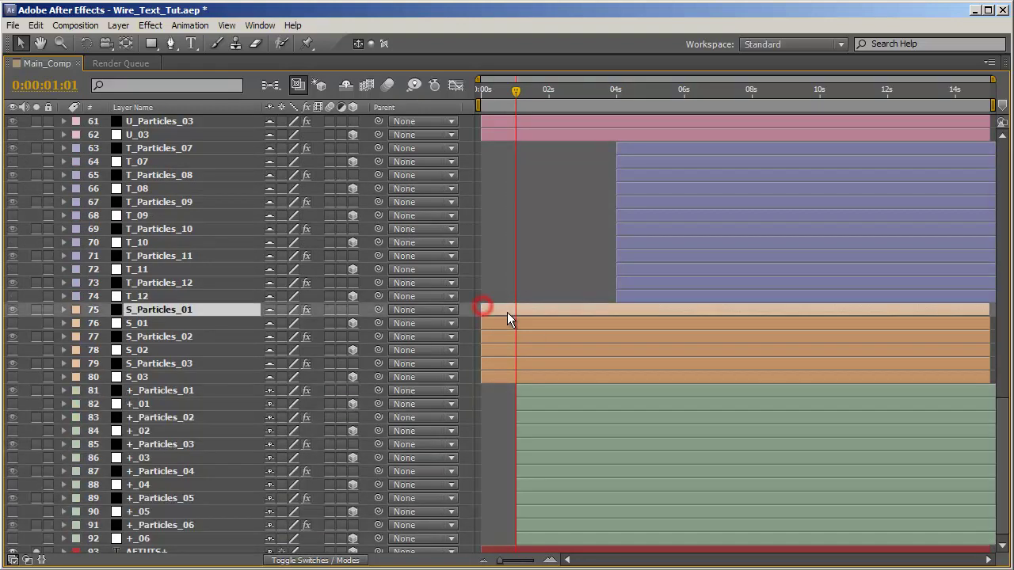
- Shift the letter U layers, U_Particles_01 through U_03, to start at 0:00:02:08
scroll(571, 305, "up", 8)
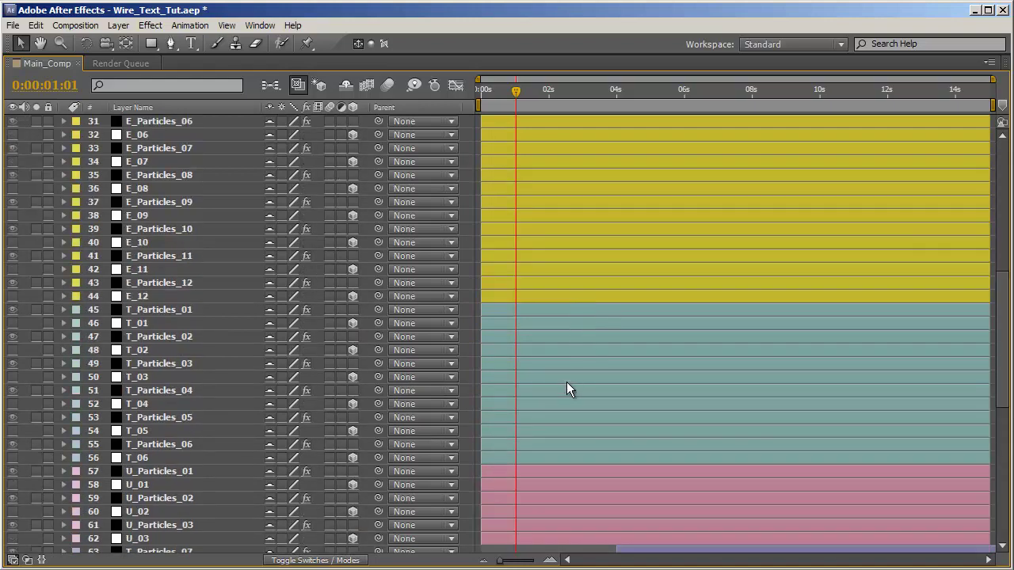
left_click(559, 90)
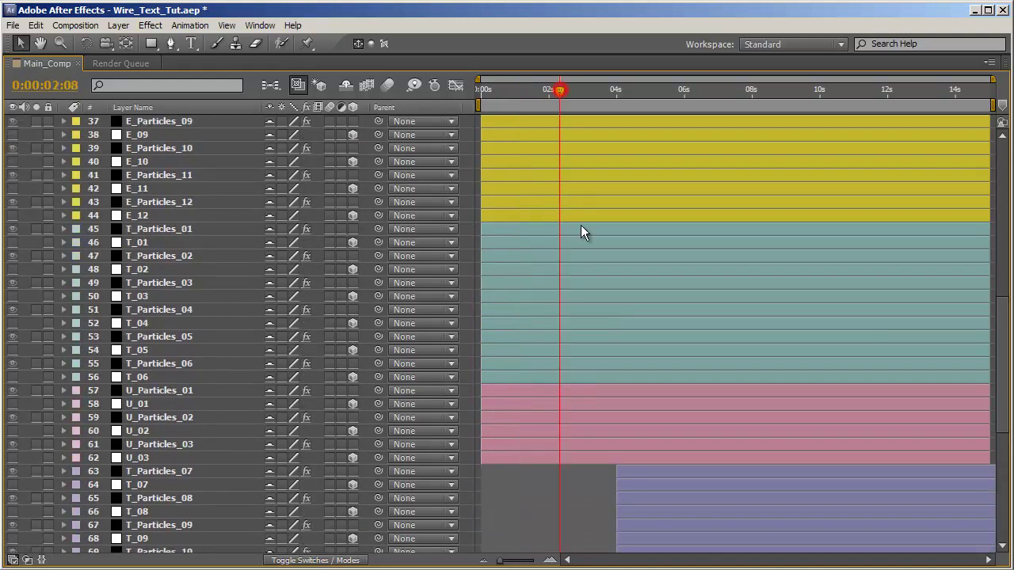
left_click(573, 389)
left_click(604, 458, "shift")
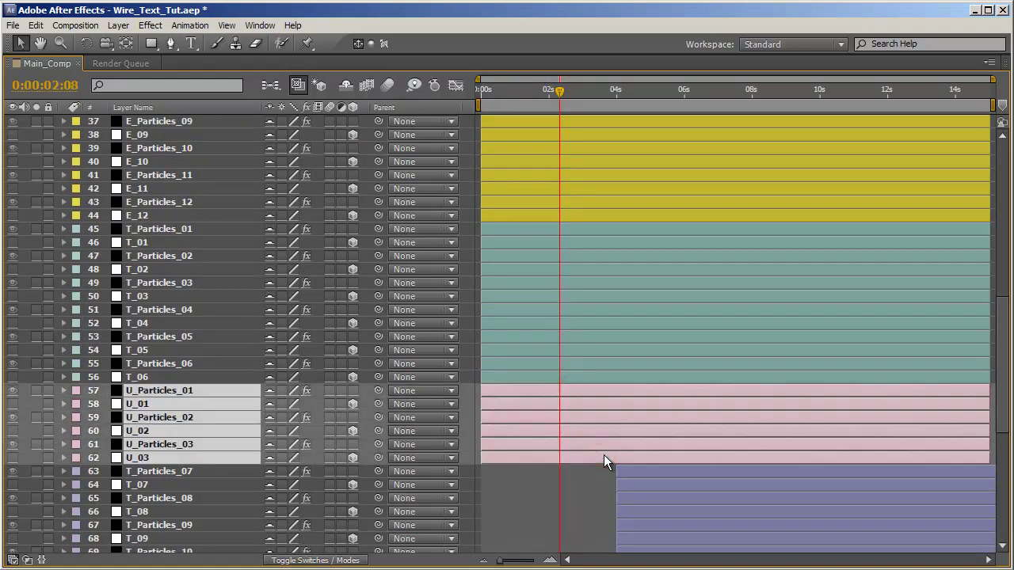
key("bracketleft")
- Shift the first letter T's layers, T_Particles_01 through T_06, to start at 0:00:04:19
scroll(549, 367, "up", 2)
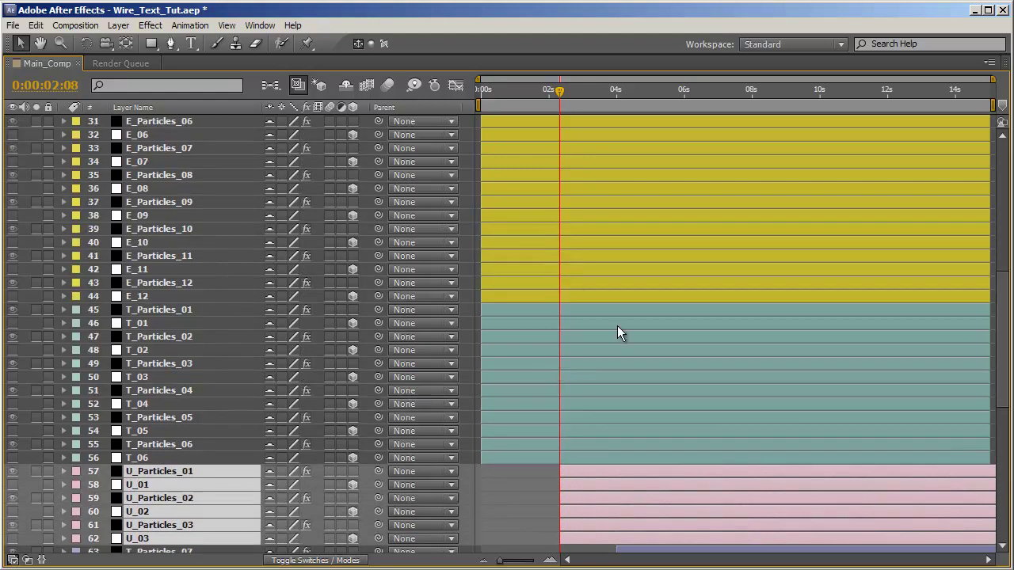
left_click(641, 90)
left_click(619, 310)
left_click(619, 458, "shift")
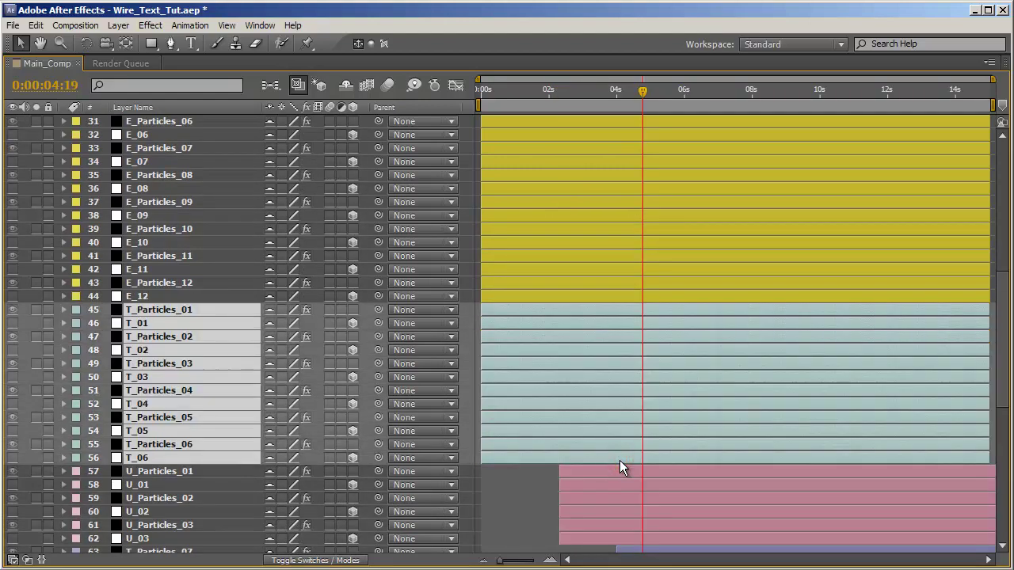
key("bracketleft")
- Shift the letter E layers, E_Particles_01 through E_12, to start at 0:00:00:22 and restore the normal workspace layout
scroll(629, 339, "up", 5)
left_click(512, 89)
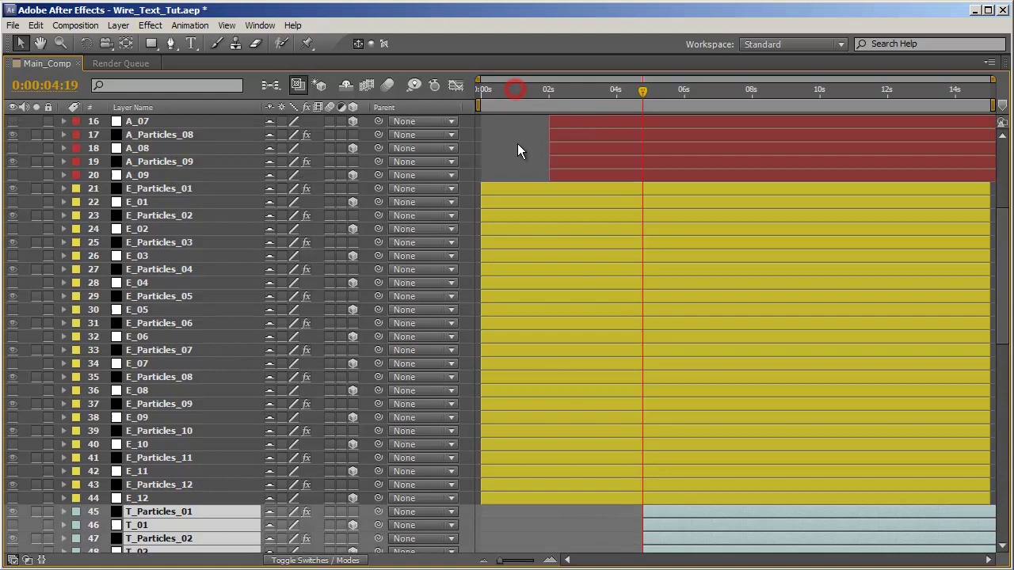
left_click(508, 190)
left_click(558, 497, "shift")
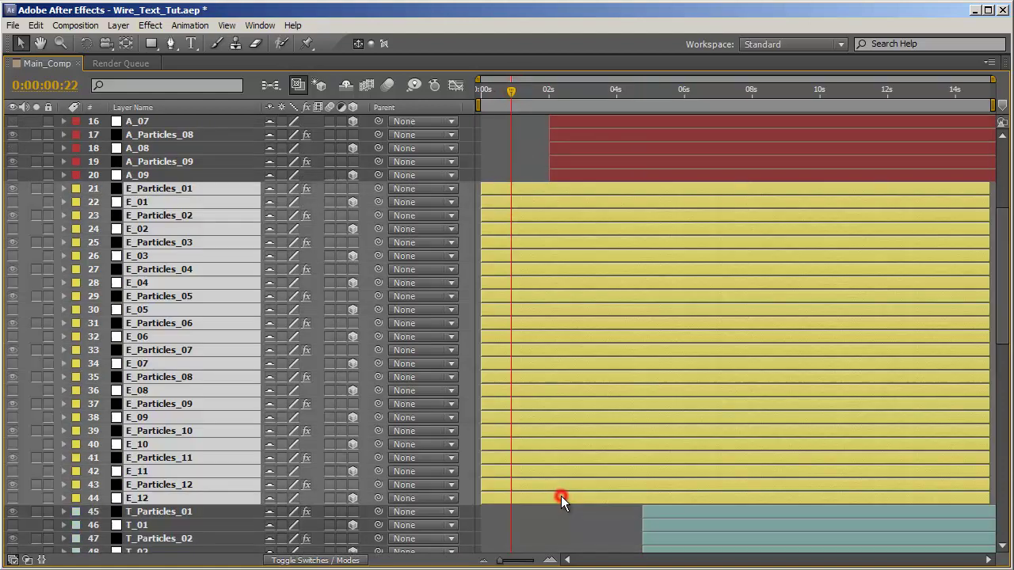
key("bracketleft")
scroll(602, 384, "up", 5)
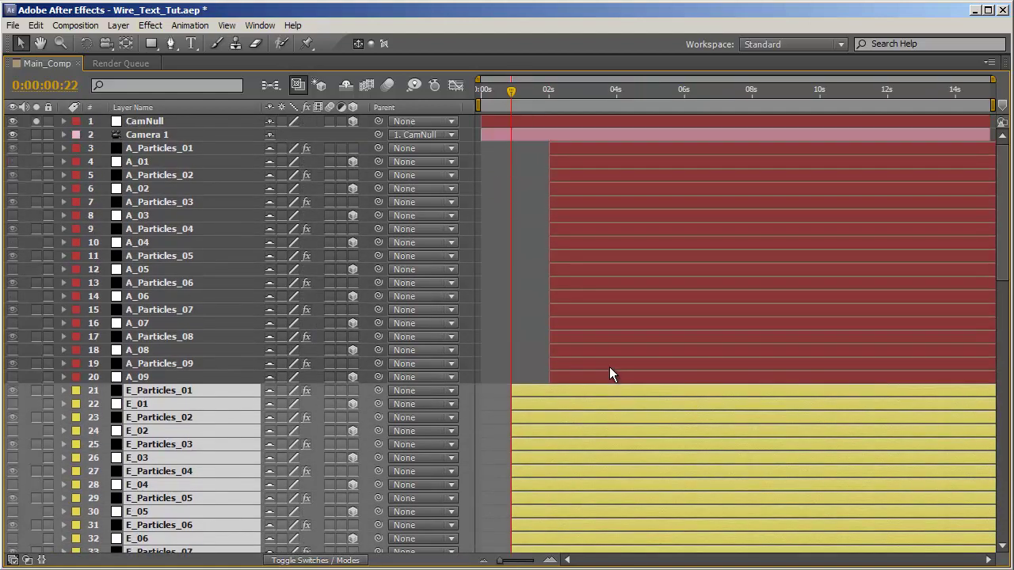
key("grave")
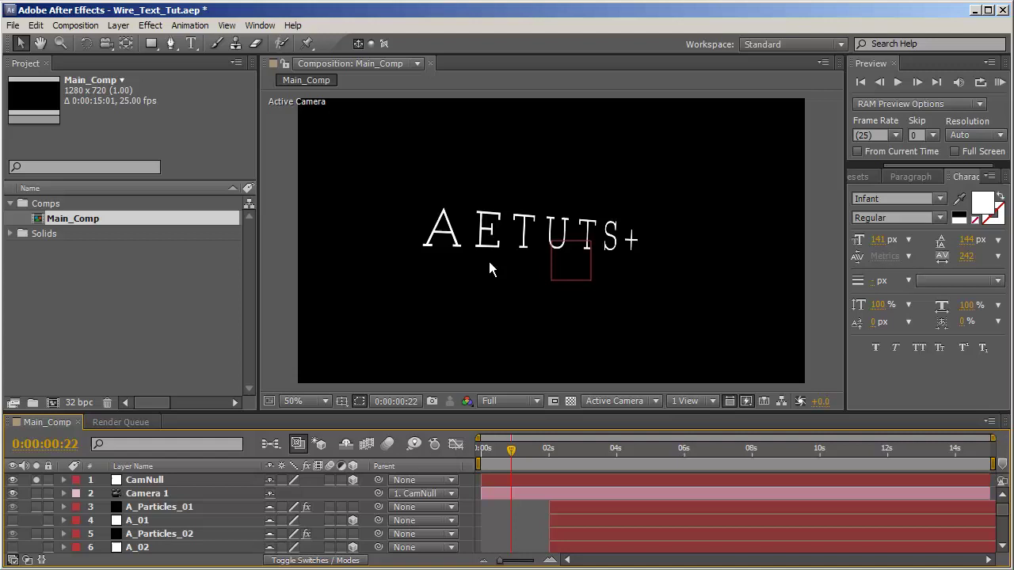
left_click(301, 505)
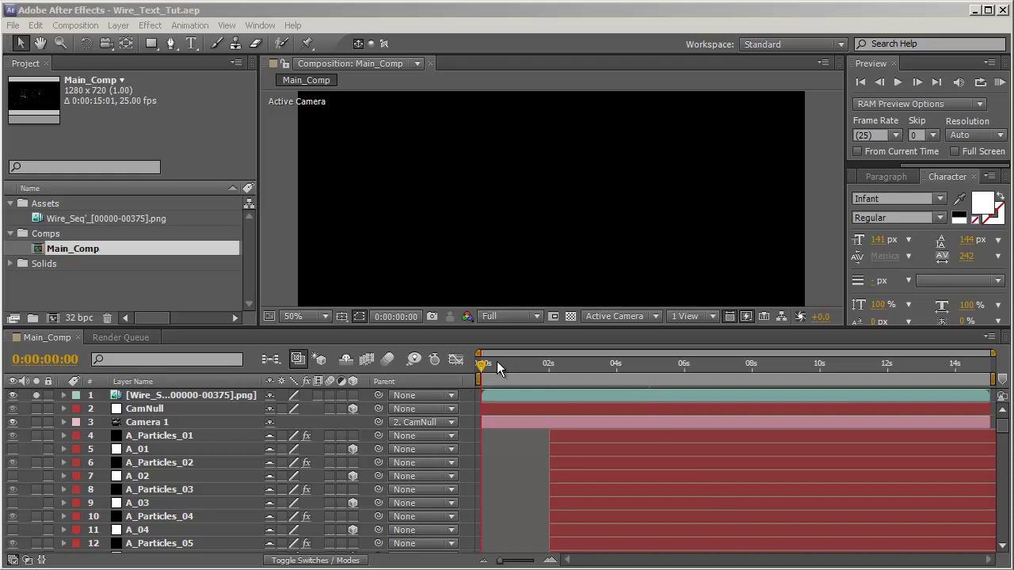
- At 0:00:00:12, add a new dark blue solid above the Wire_Seq image sequence layer
mouse_move(496, 361)
left_mouse_down()
mouse_move(880, 374)
mouse_move(497, 364)
left_mouse_up()
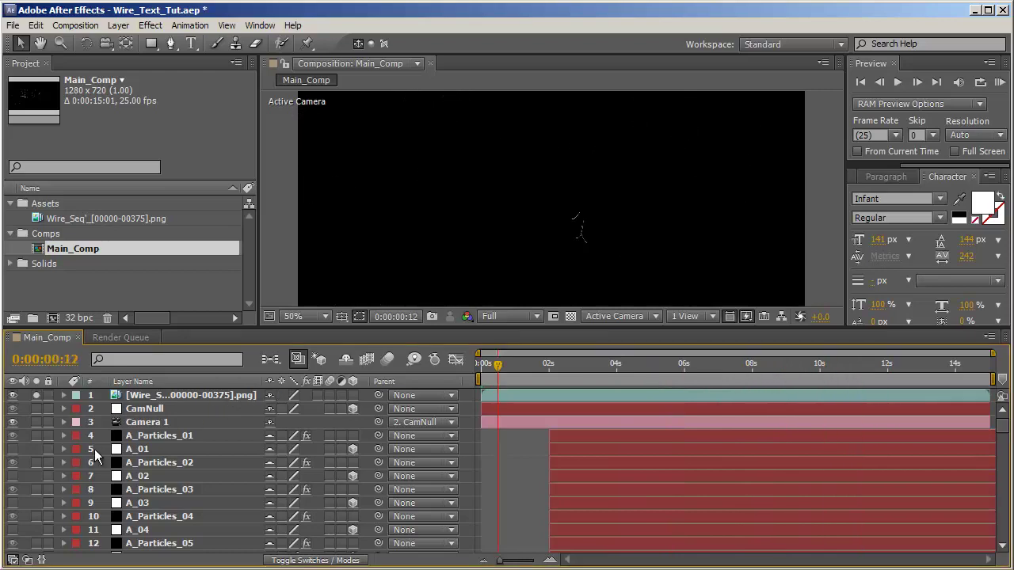
right_click(23, 452)
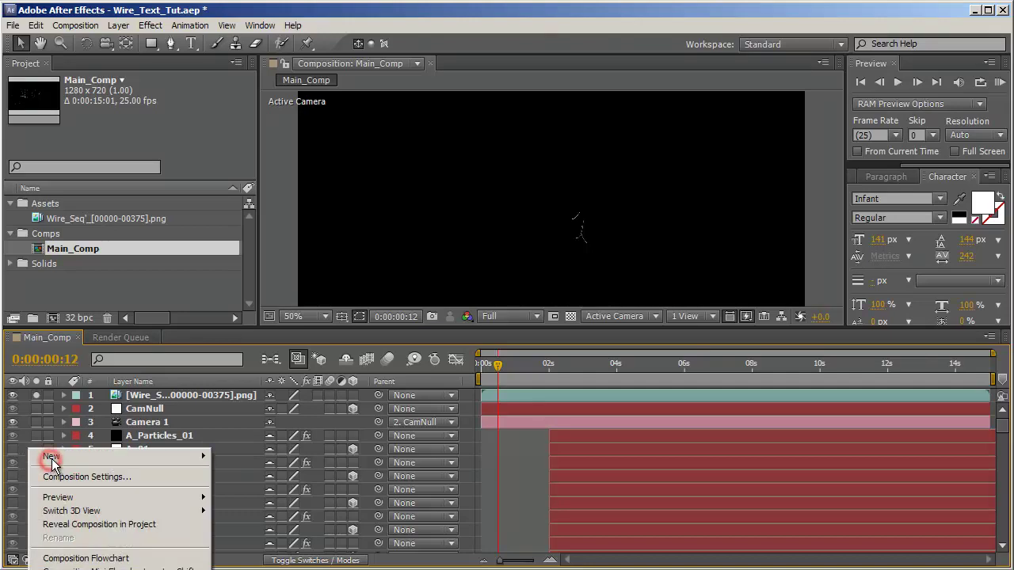
mouse_move(51, 464)
left_click(248, 486)
key("Return")
- Search the effect presets for "starfi" and apply the t2_starfieldstatic1 Particular preset to the new solid
key("ctrl+5")
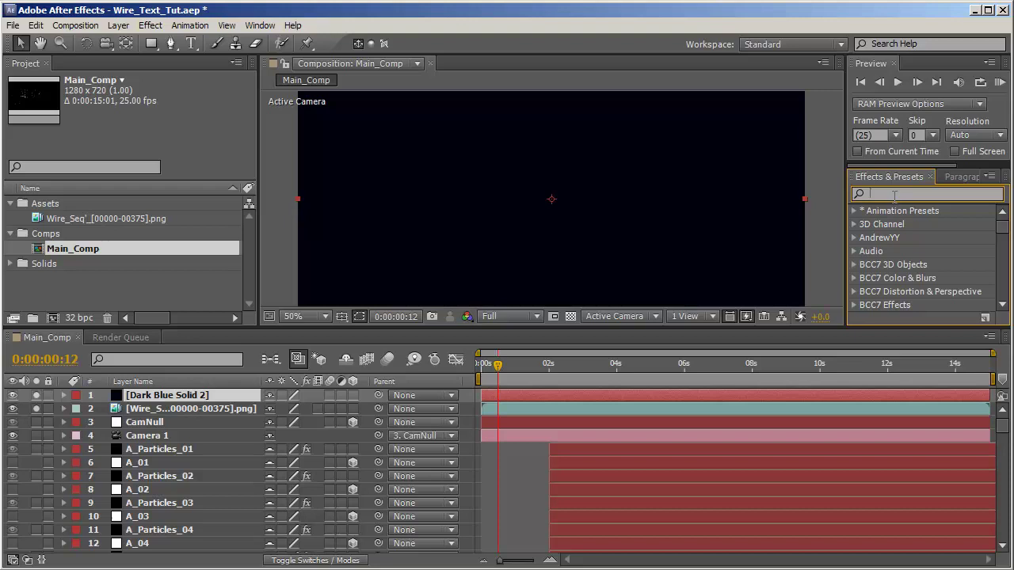
type("starfi")
left_click(947, 295)
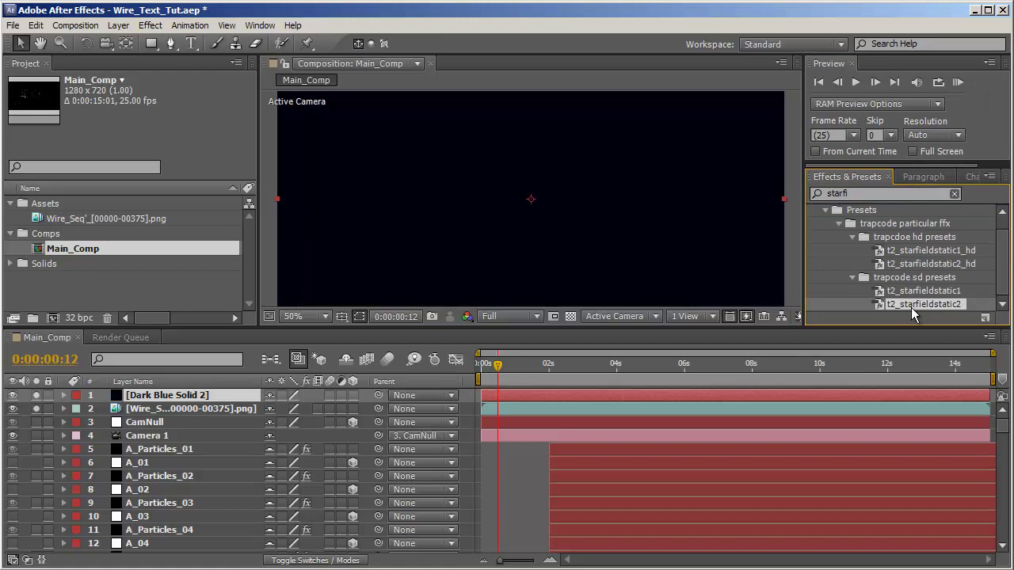
double_click(949, 296)
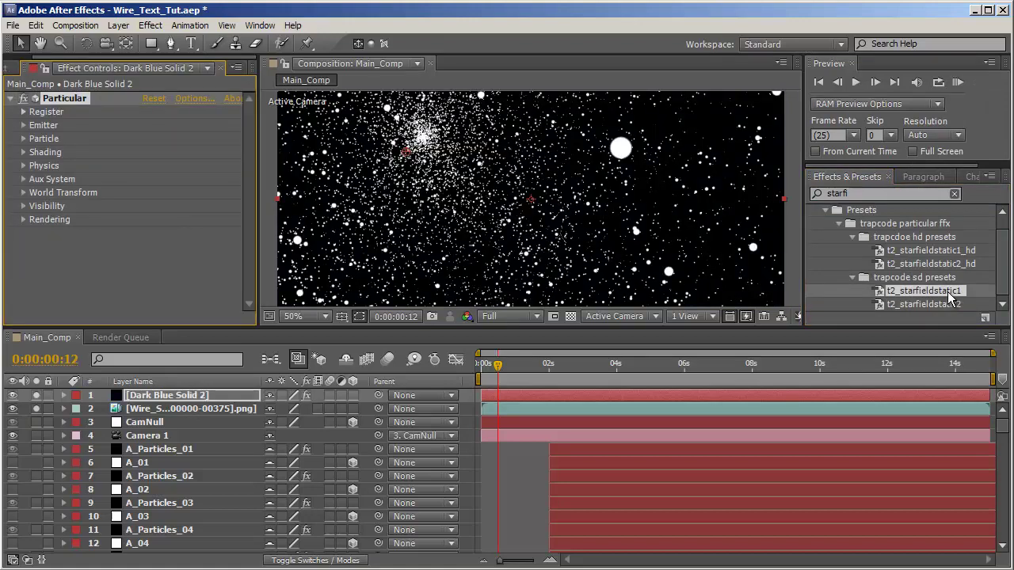
- Set the starfield solid's Particles/sec keyframe at 0:00:00:13 to 5000 and check the star density across the timeline
left_click_drag(497, 365, 899, 372)
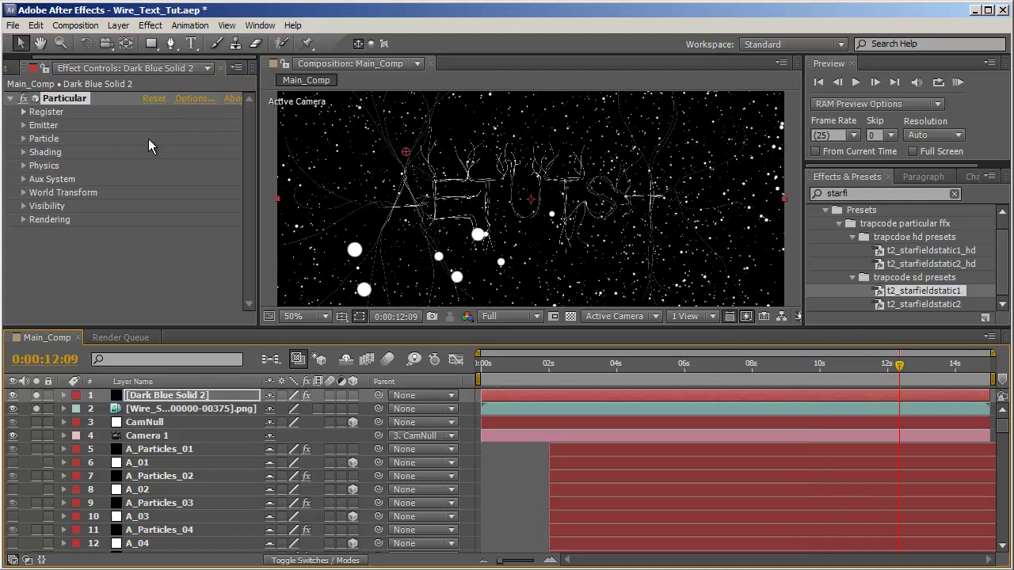
left_click(23, 125)
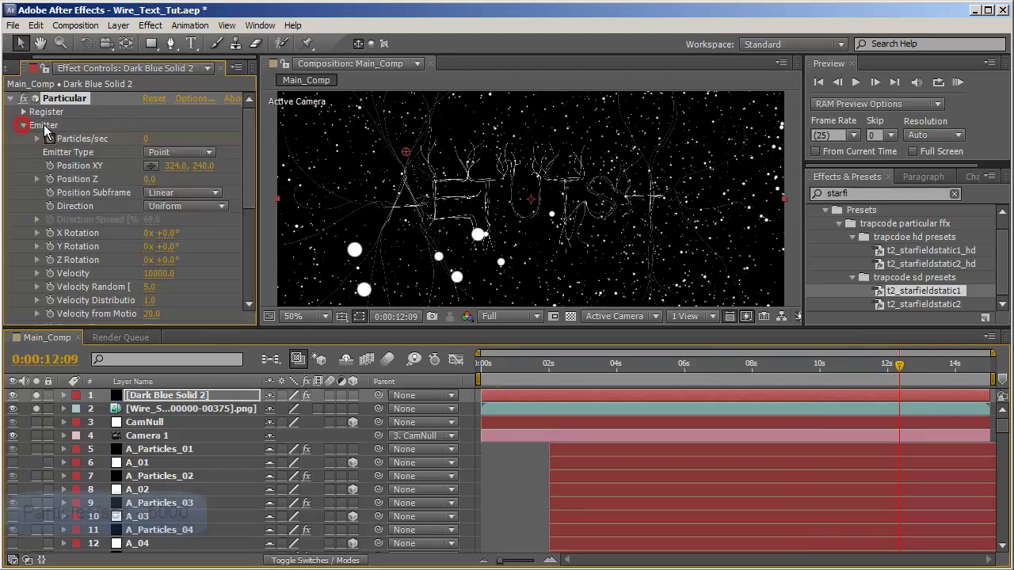
key("u")
left_click(12, 422)
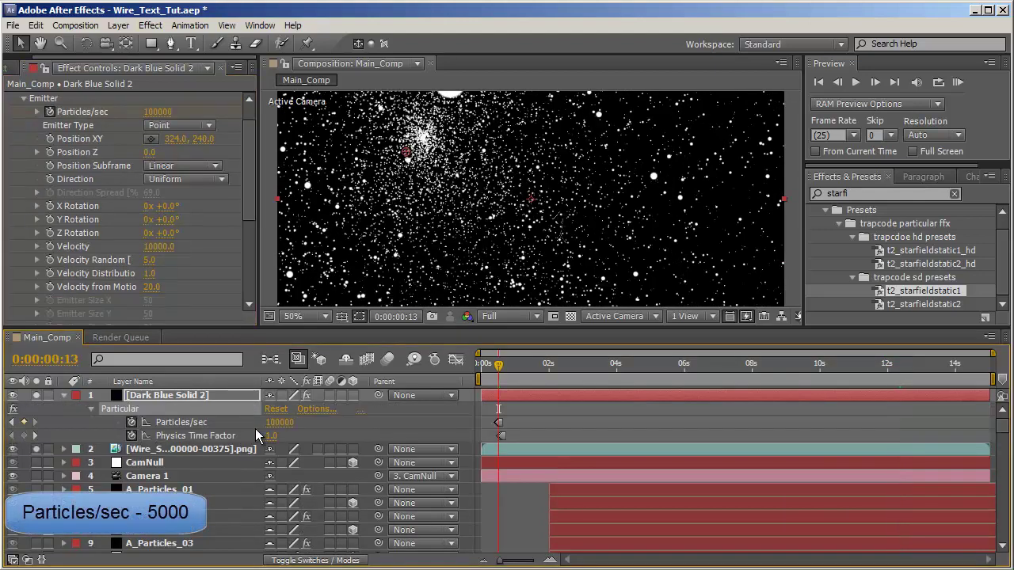
left_click(281, 423)
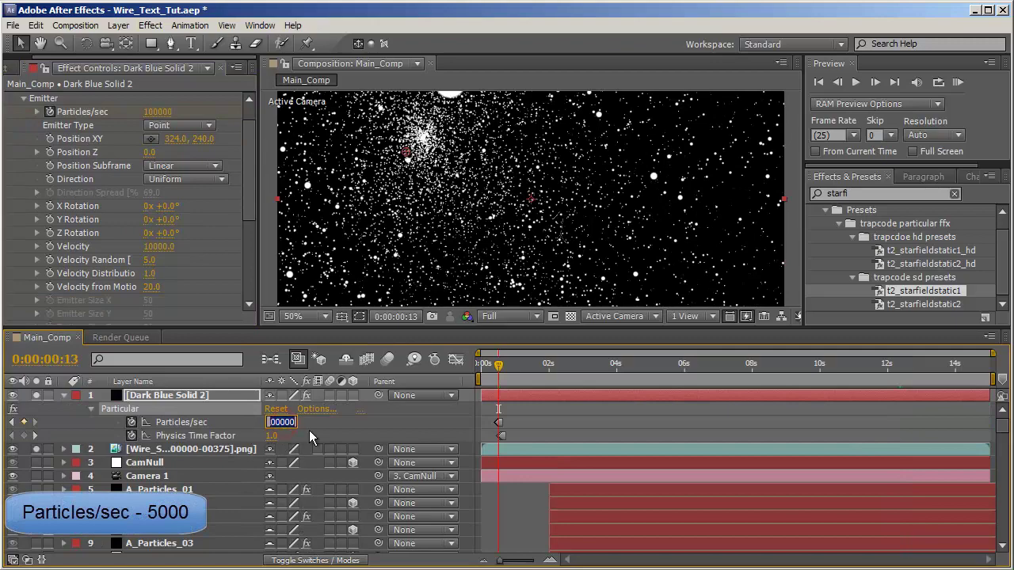
type("5000")
key("Return")
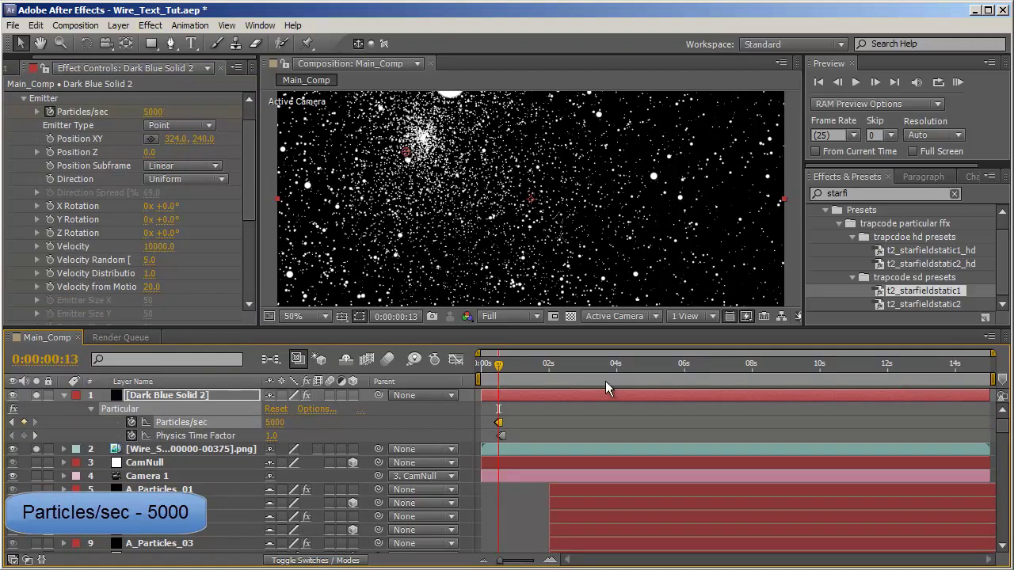
left_click_drag(616, 374, 758, 372)
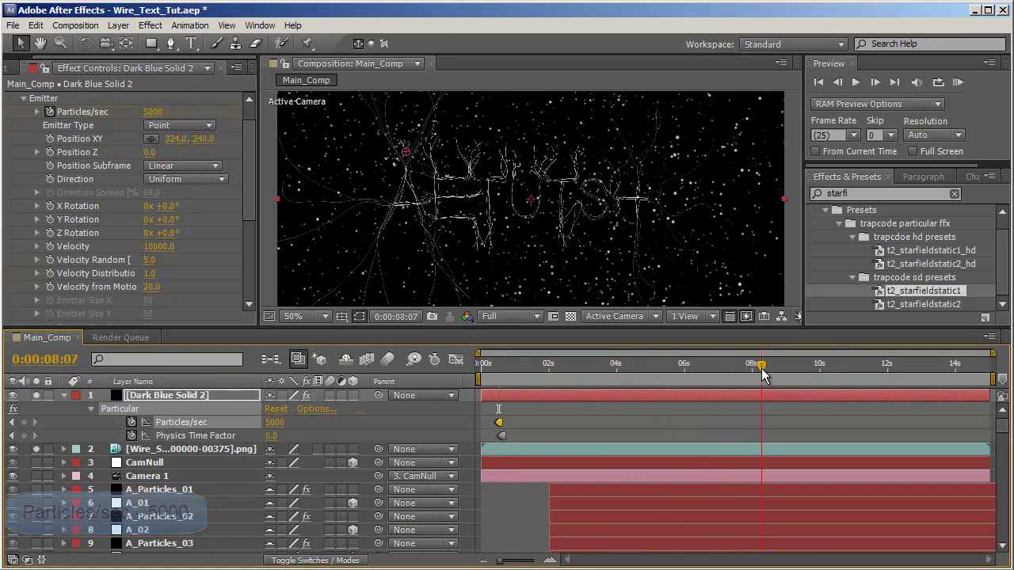
- Set the starfield's particle Size to 0.1 and preview the smaller stars at other times
scroll(175, 245, "down", 5)
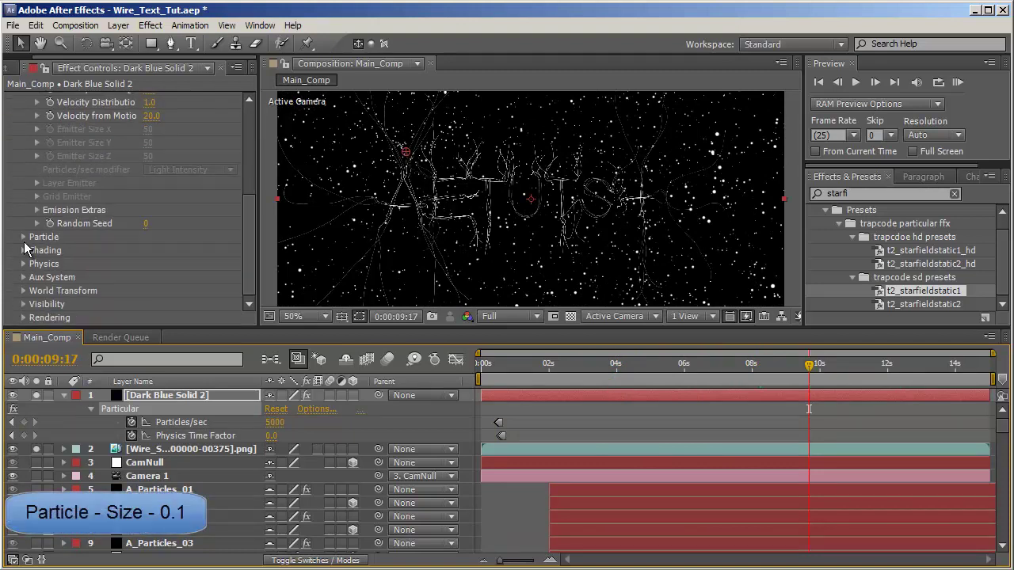
left_click(23, 237)
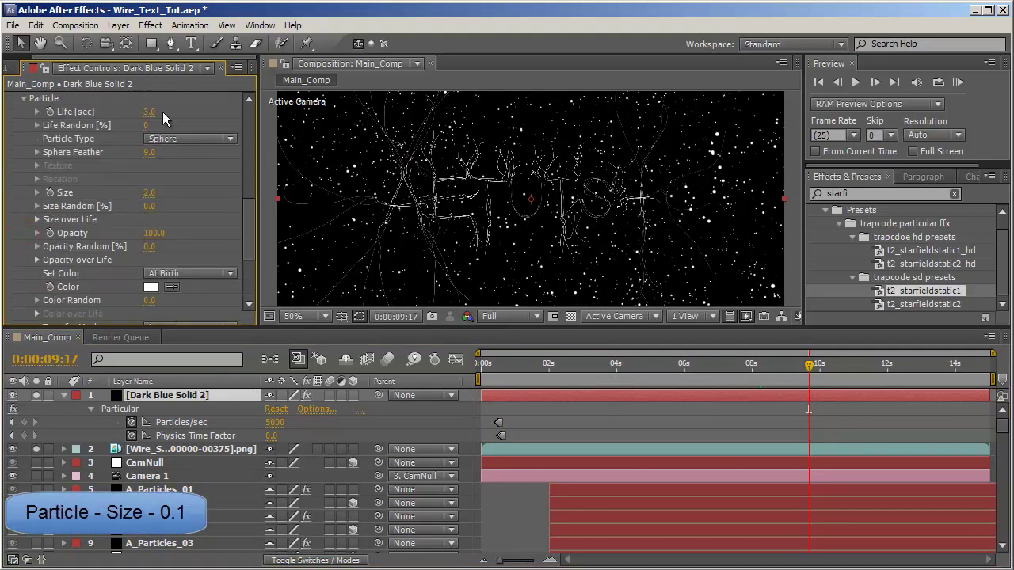
left_click(149, 193)
type(".1")
key("Return")
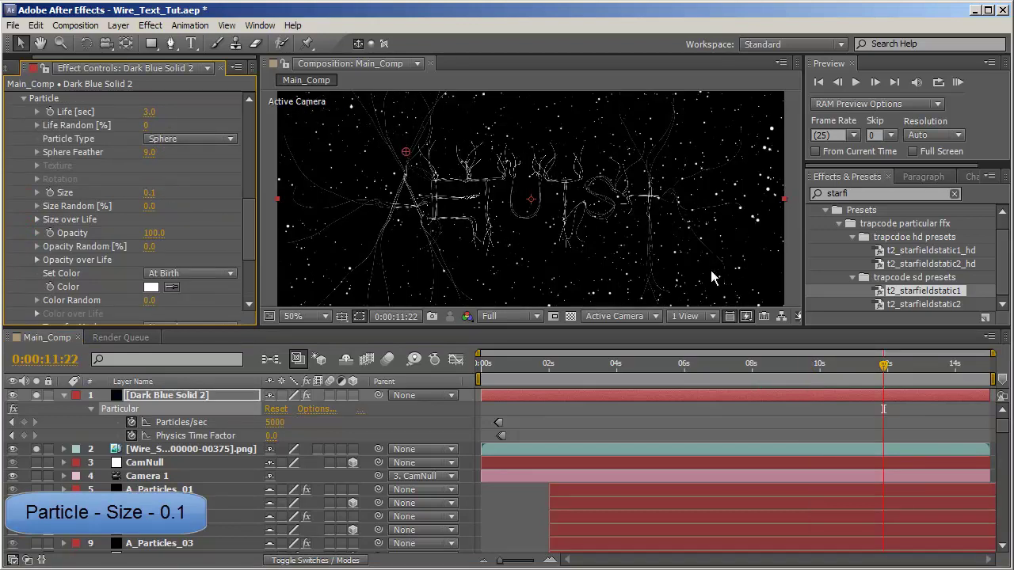
left_click_drag(596, 372, 787, 377)
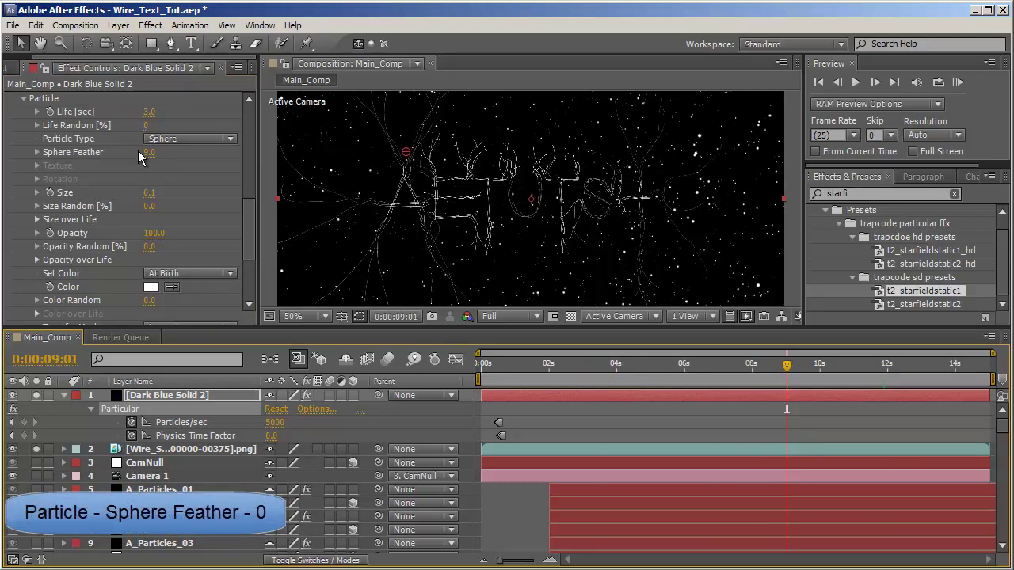
- Set the starfield particles' Sphere Feather to 0
left_click(149, 154)
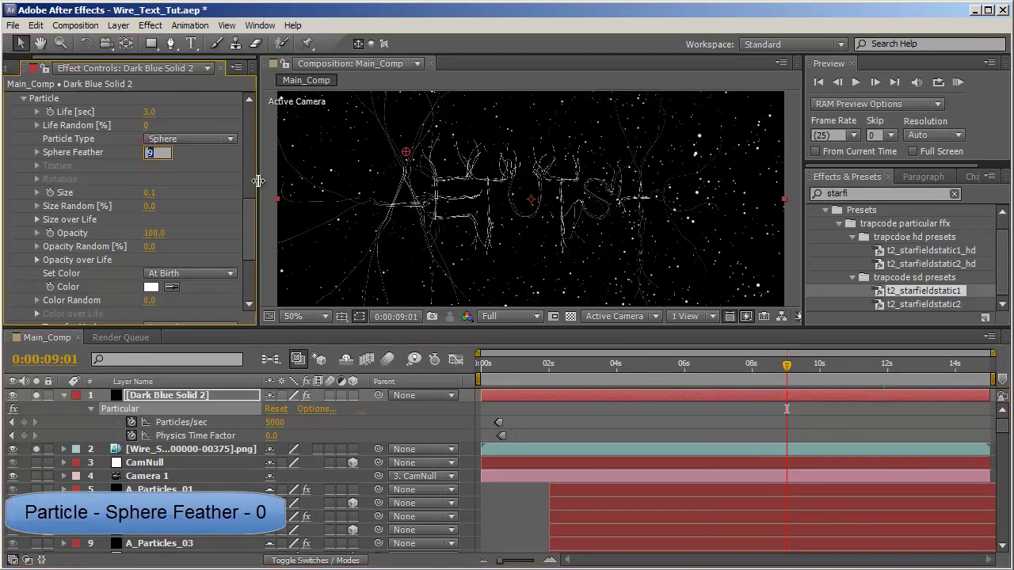
type("0")
key("Return")
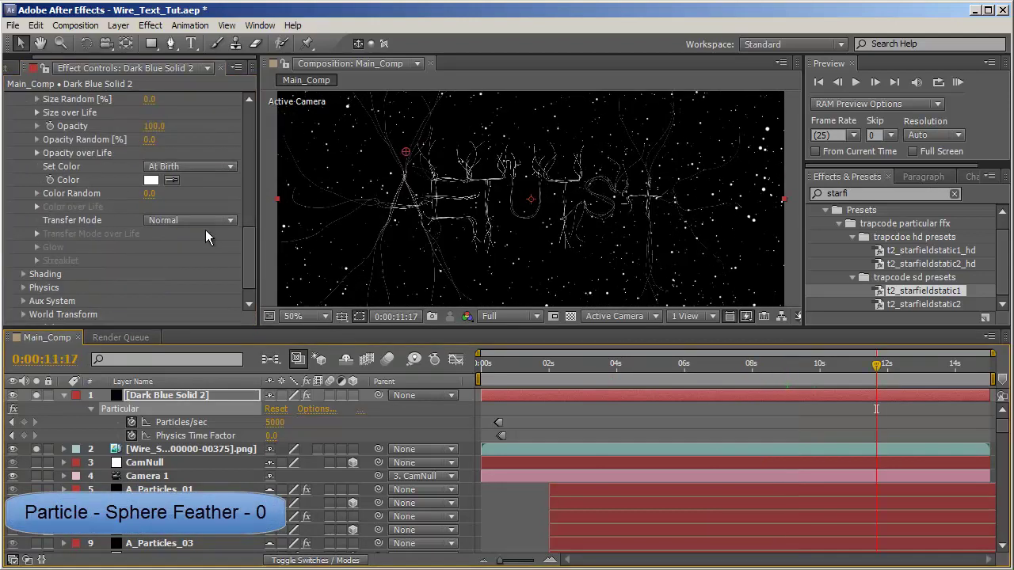
scroll(206, 229, "down", 1)
scroll(205, 230, "up", 6)
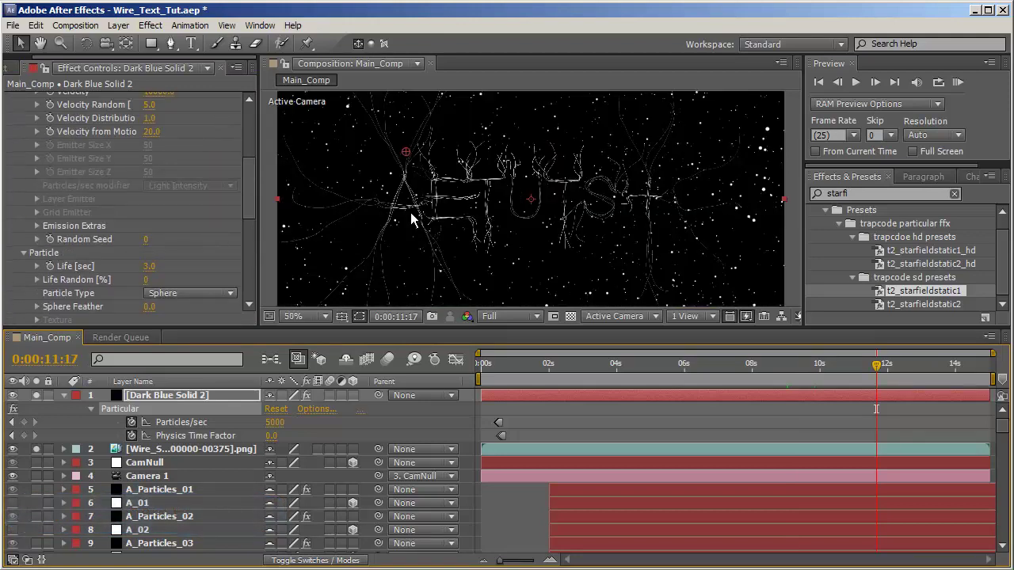
- Shift the starfield layer earlier so stars already exist at 0:00:00:00, and extend its end to the composition's end
left_click_drag(491, 372, 470, 375)
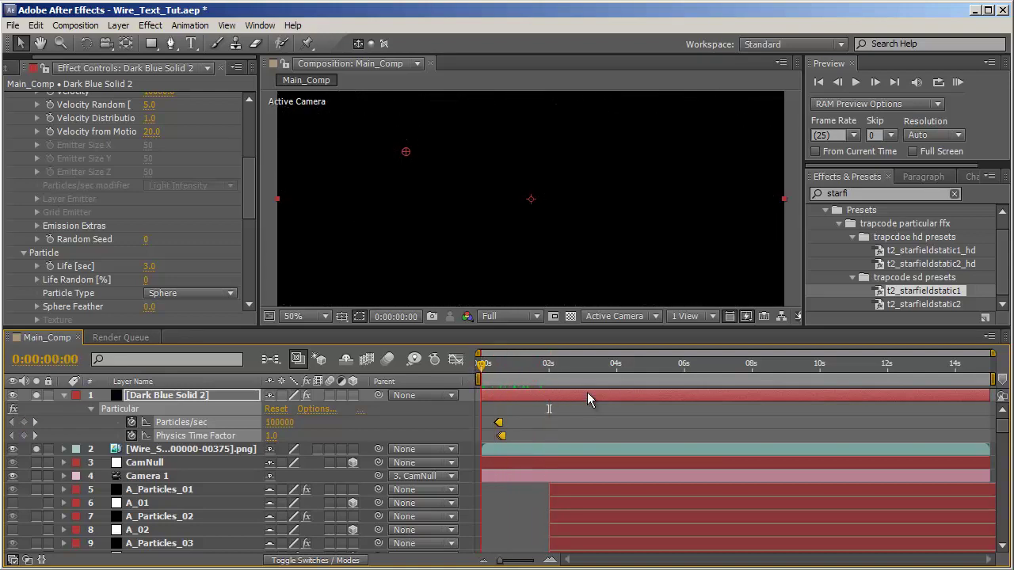
mouse_move(688, 393)
left_mouse_down()
mouse_move(697, 395)
mouse_move(673, 393)
left_mouse_up()
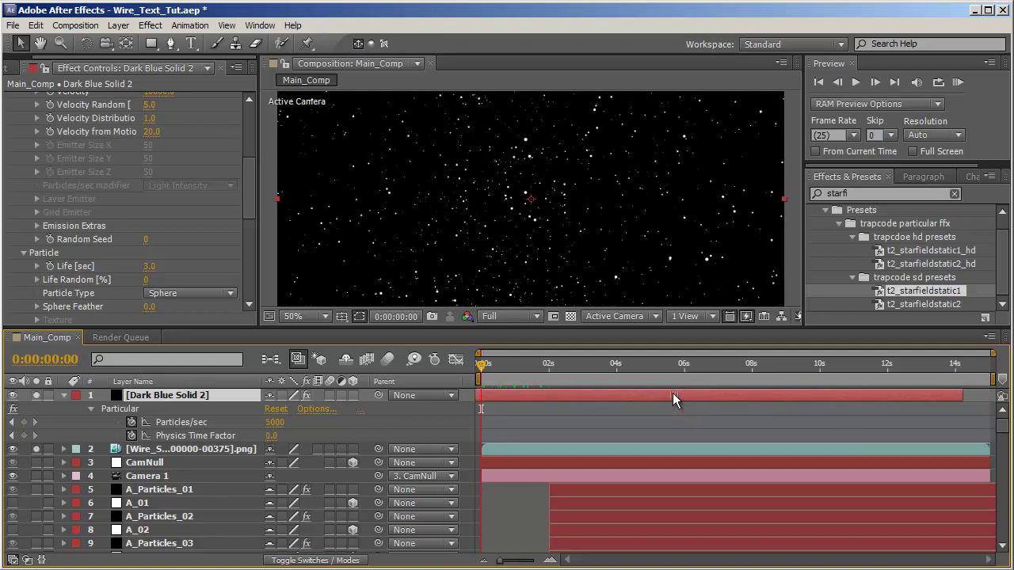
left_click_drag(962, 395, 985, 396)
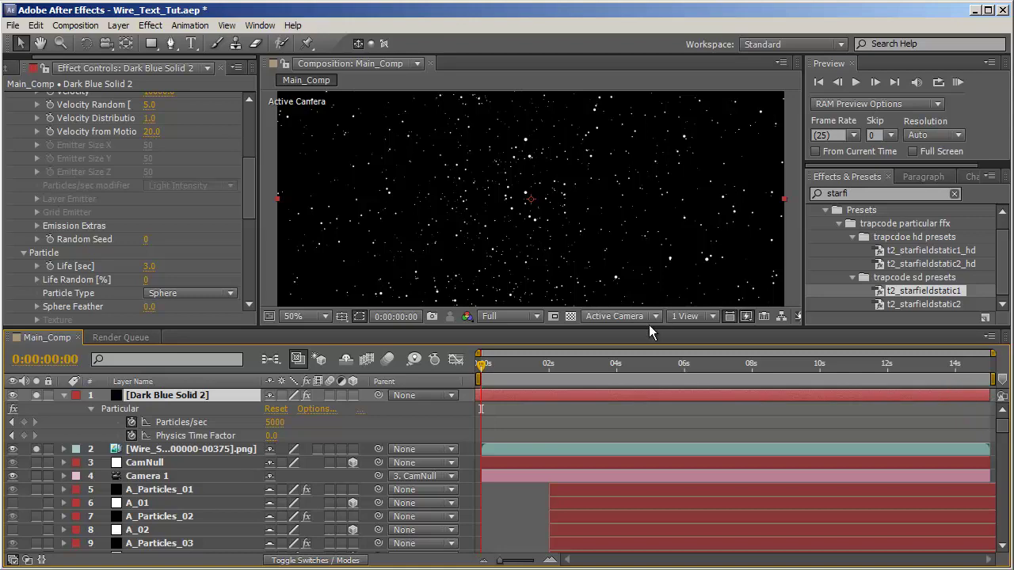
key("u")
left_click(807, 365)
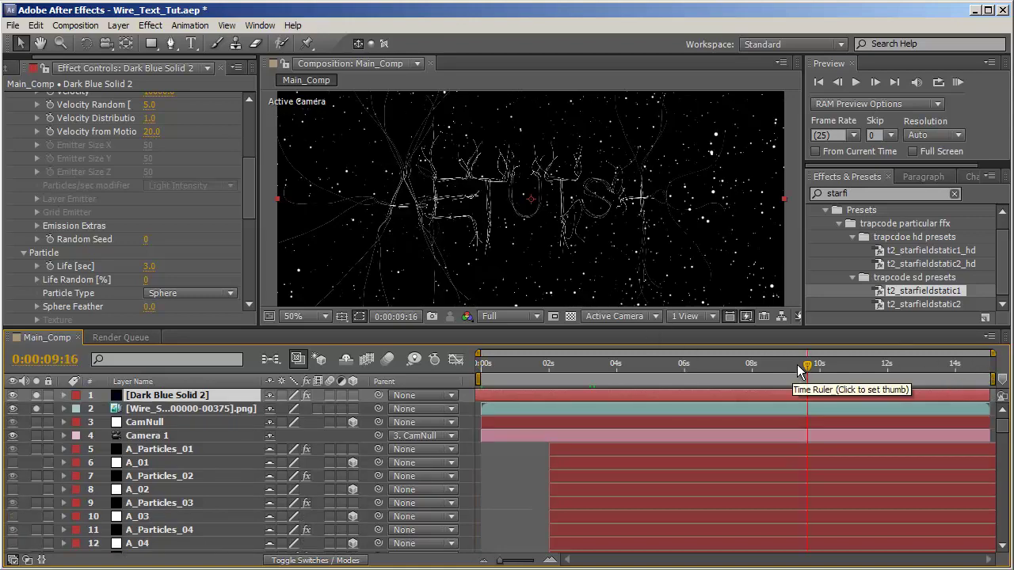
mouse_move(626, 364)
left_mouse_down()
mouse_move(532, 377)
mouse_move(607, 363)
left_mouse_up()
left_click_drag(797, 361, 868, 379)
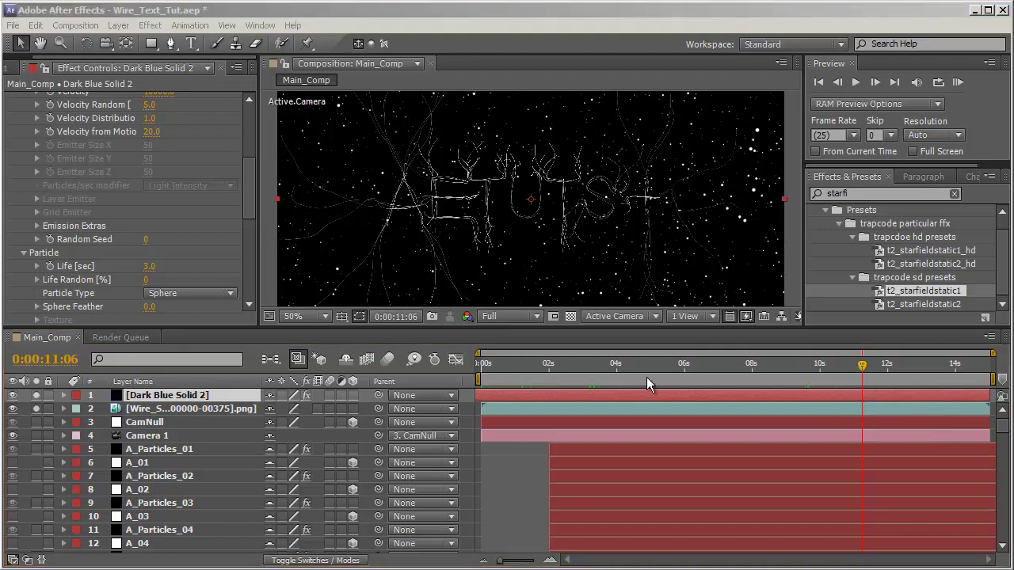
left_click(722, 9)
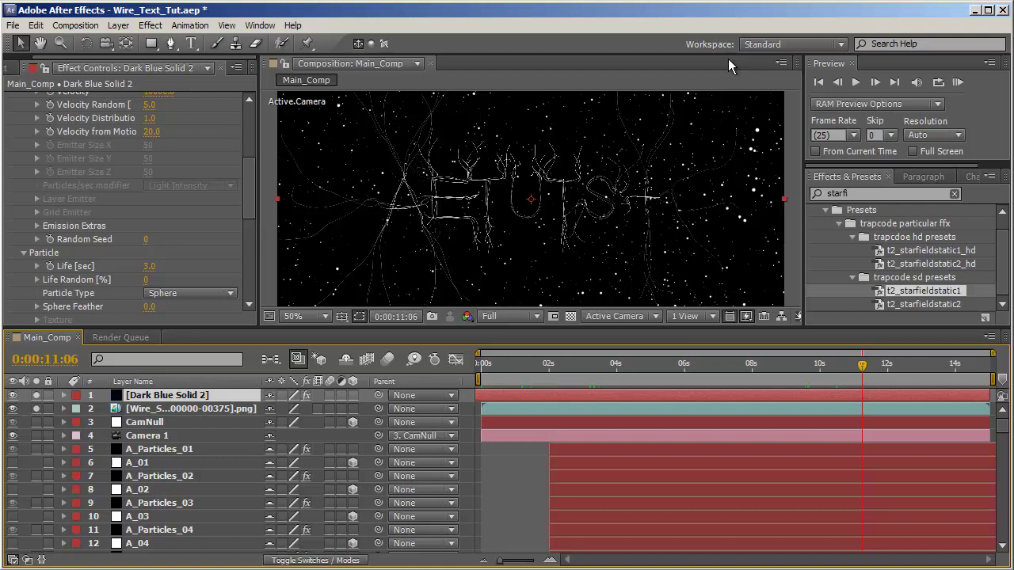
- Create a new 1280 x 720, 25 fps composition named DOF_Map
key("ctrl+n")
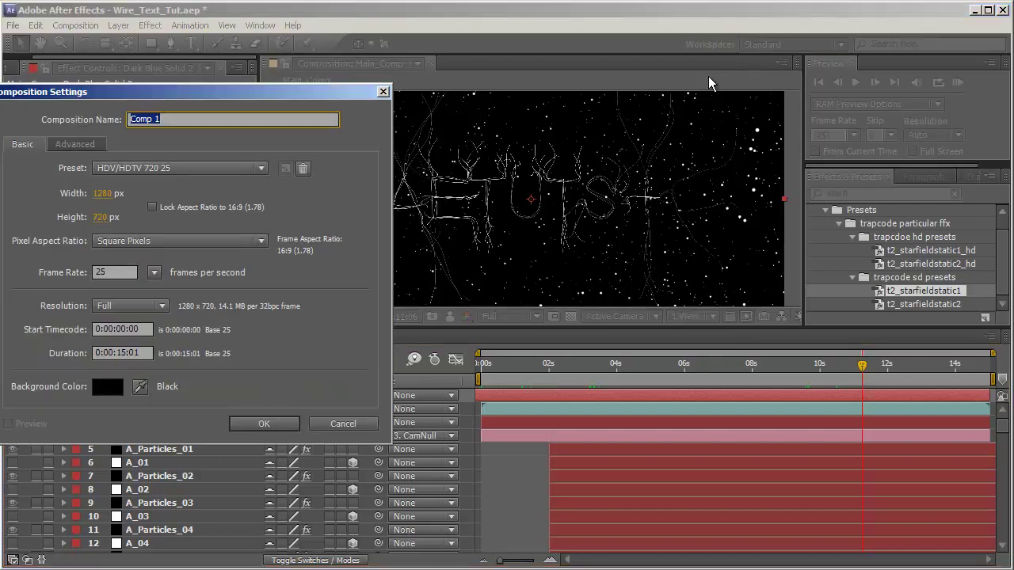
type("DOF_Map")
key("Return")
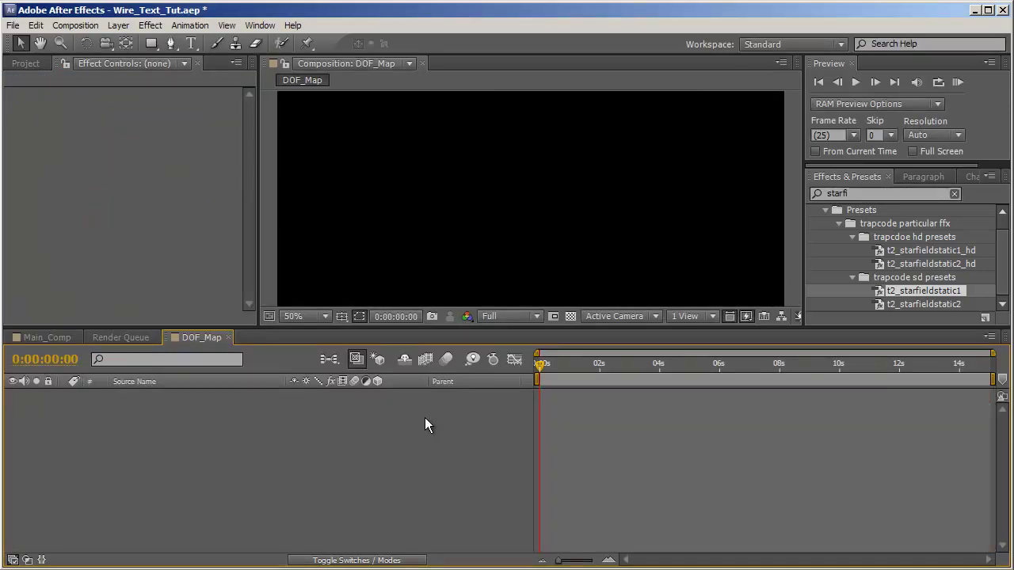
- Add a black 1280 x 720 solid to the DOF_Map composition
right_click(255, 413)
left_click(295, 421)
left_click(465, 456)
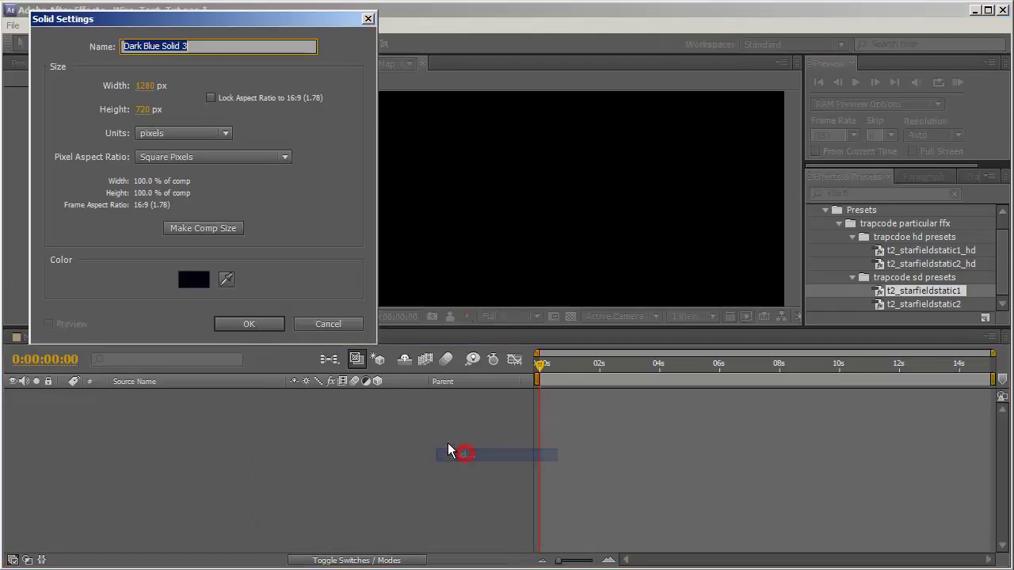
left_click(203, 289)
left_click(0, 406)
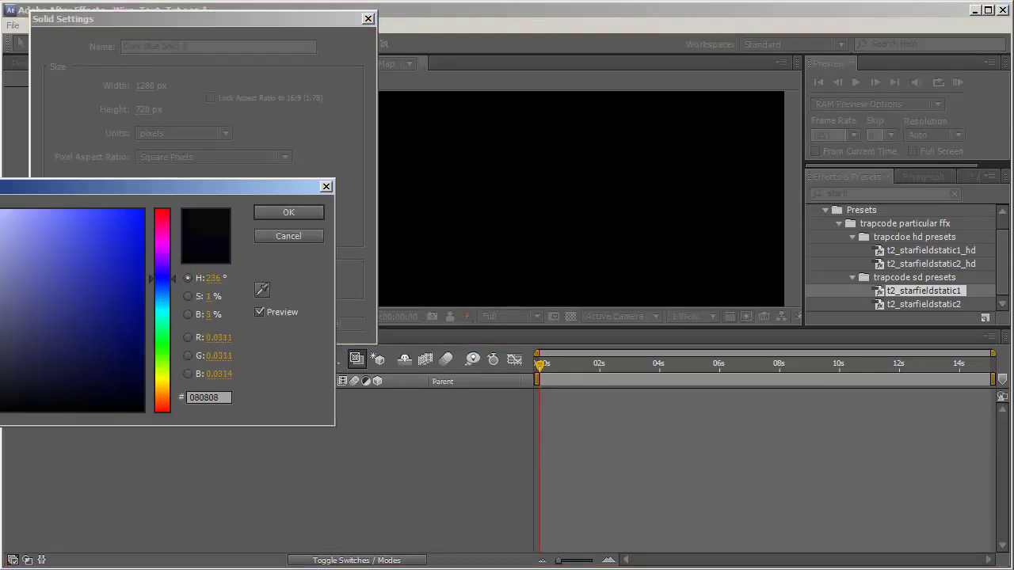
left_click(0, 411)
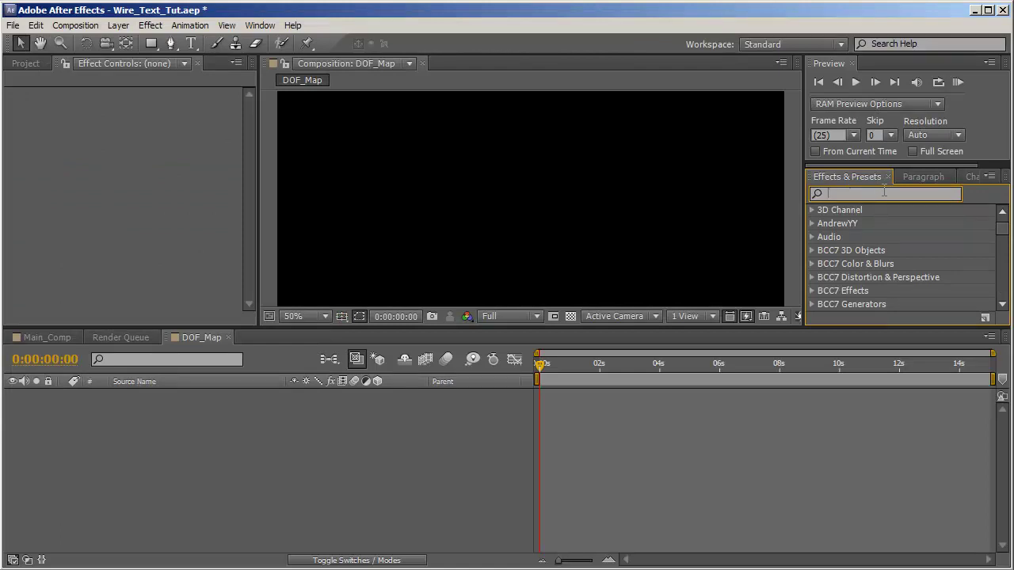
- Search the effects for "circl" and apply the Circle effect to the black solid
left_click(929, 195)
type("circl")
double_click(858, 251)
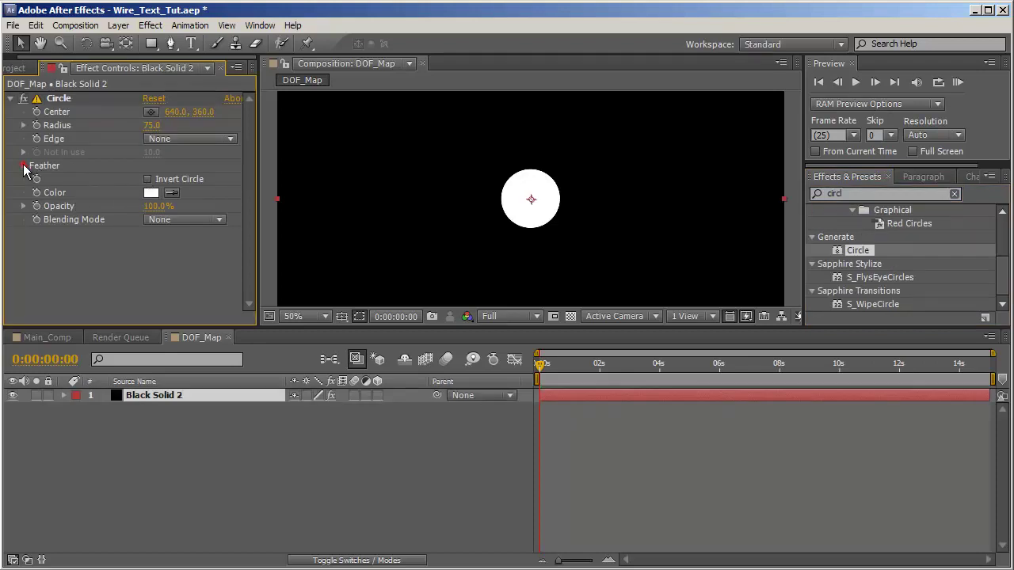
- Soften the circle into a radial gradient with a Radius of about 246 and a Feather Outer Edge of about 340
left_click(24, 166)
left_click_drag(148, 185, 238, 184)
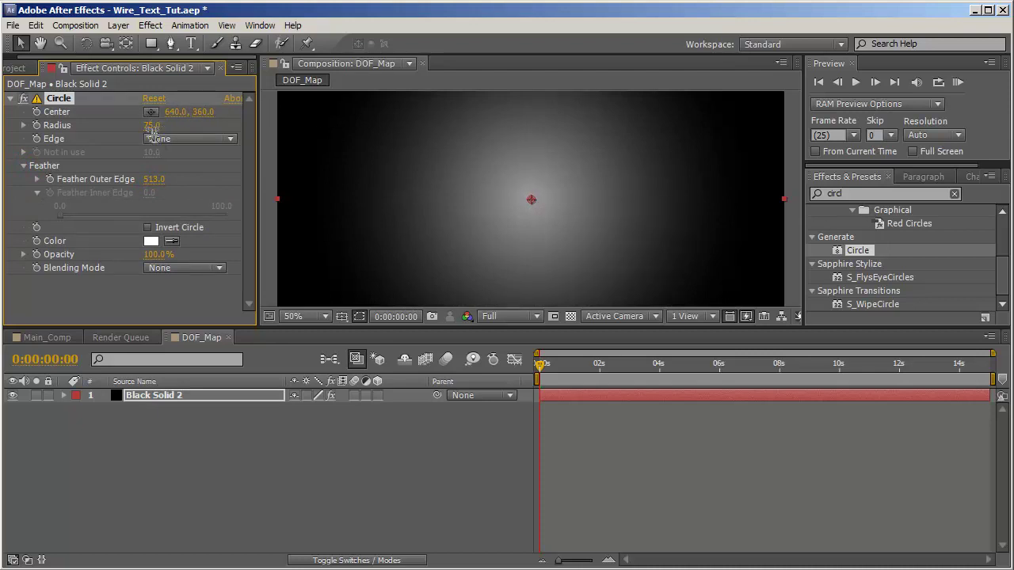
left_click_drag(152, 131, 348, 151)
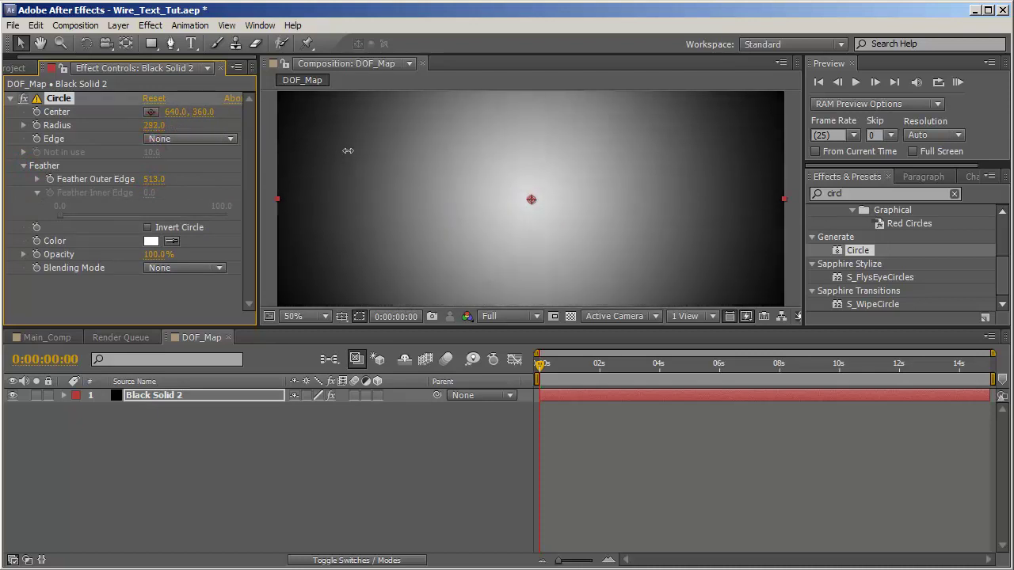
left_click_drag(153, 181, 65, 183)
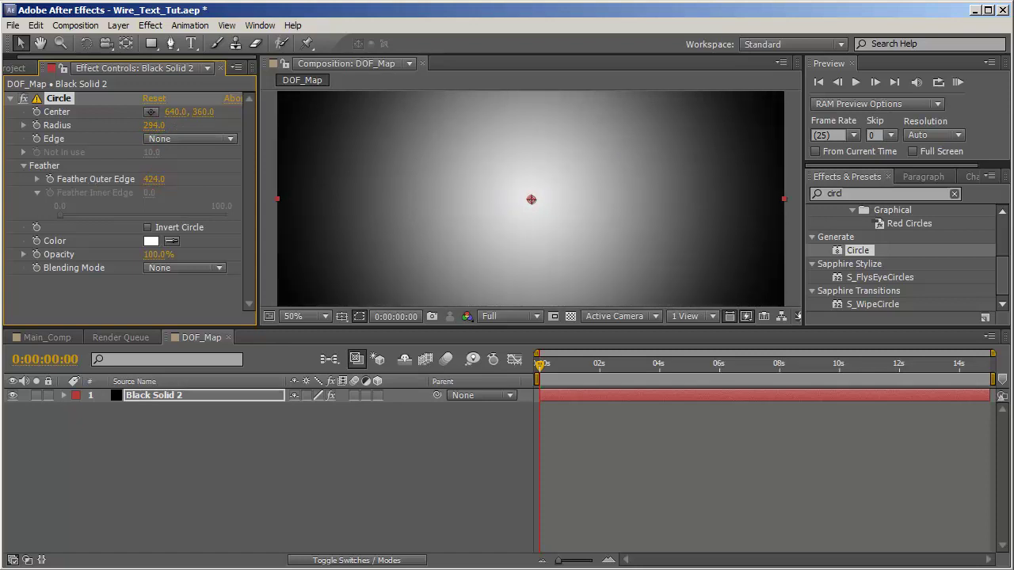
left_click(153, 180)
type("0")
key("Return")
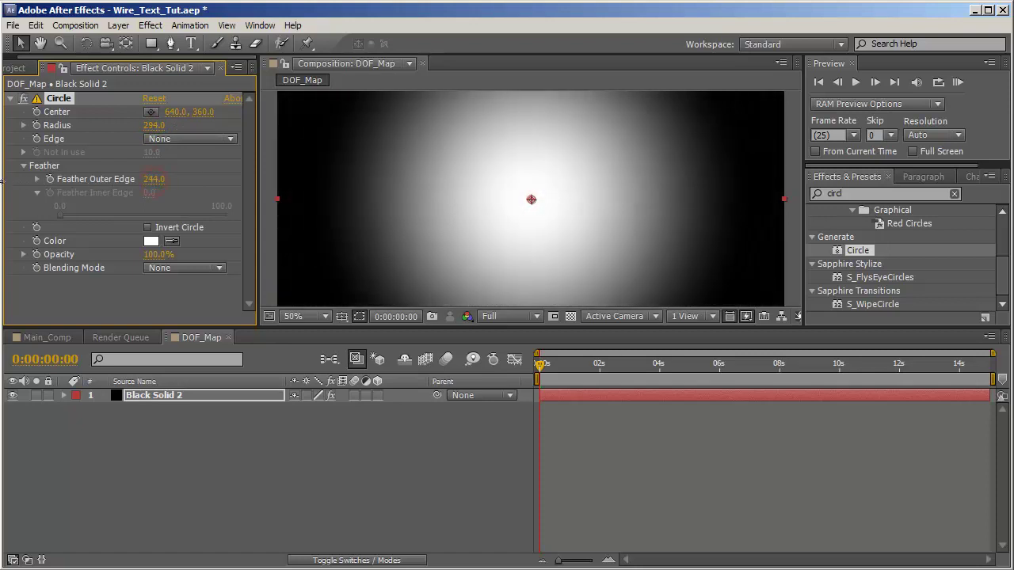
left_click_drag(149, 179, 237, 180)
left_click_drag(154, 179, 125, 207)
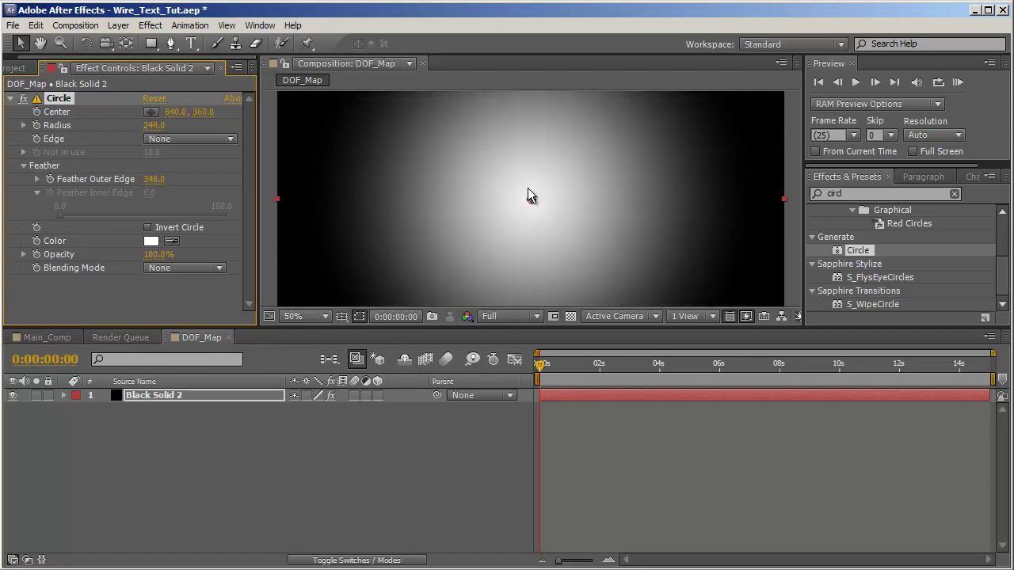
- Keyframe the circle's Center at 96, 360 at 0:00:00:00 and raise its Feather Outer Edge to about 414
key("comma")
key("comma")
key("comma")
key("comma")
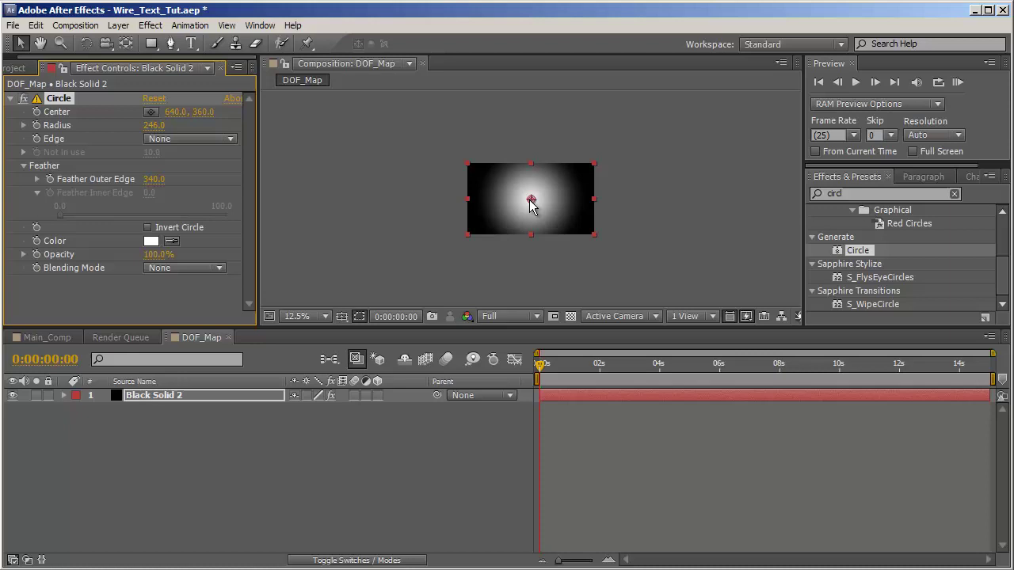
left_click_drag(530, 199, 477, 202)
key("period")
left_click_drag(159, 179, 232, 194)
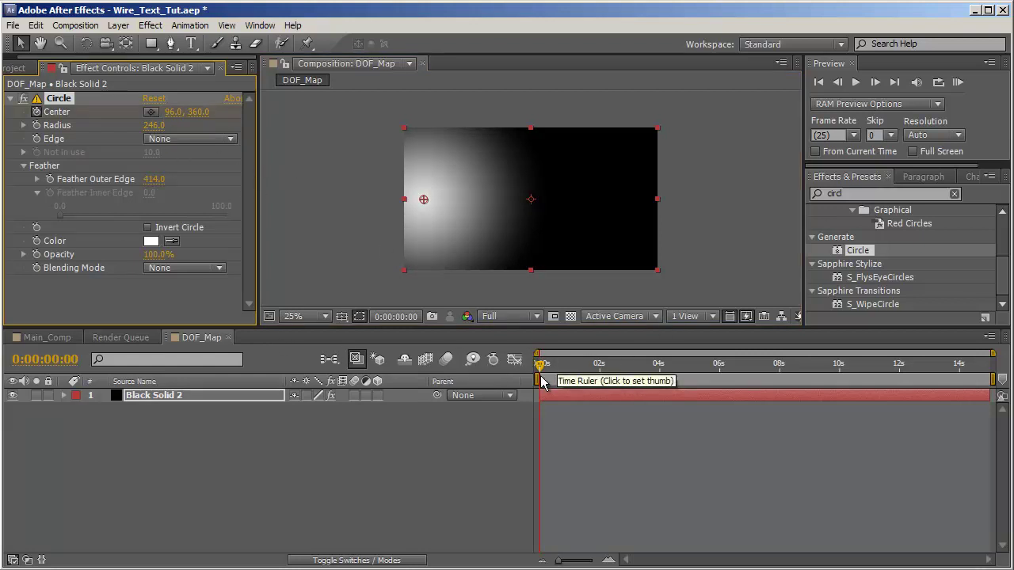
- At 0:00:15:00, move the circle's Center to about 1264, 352, and return to Main_Comp
left_click(540, 366)
key("End")
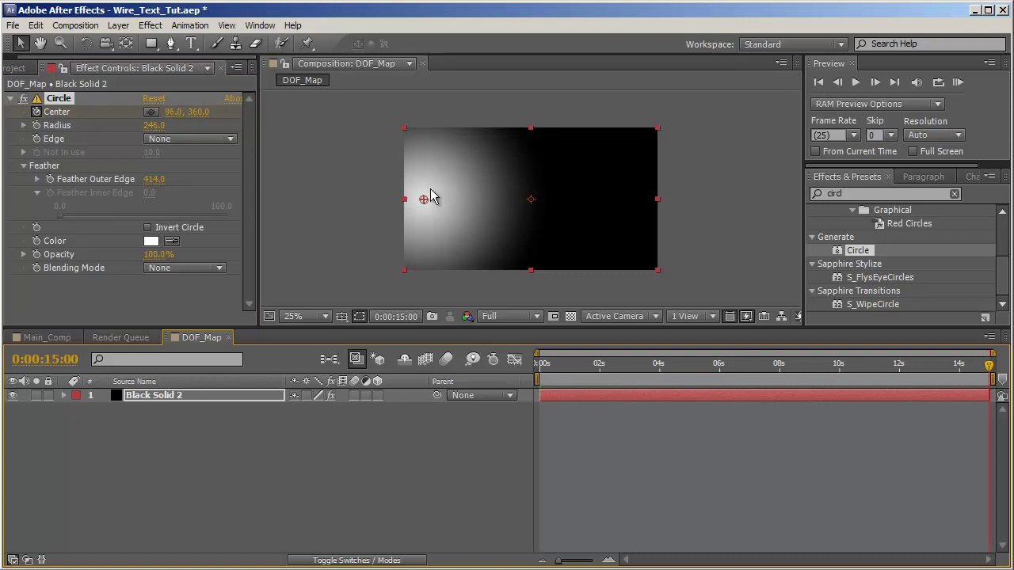
left_click_drag(430, 197, 655, 199)
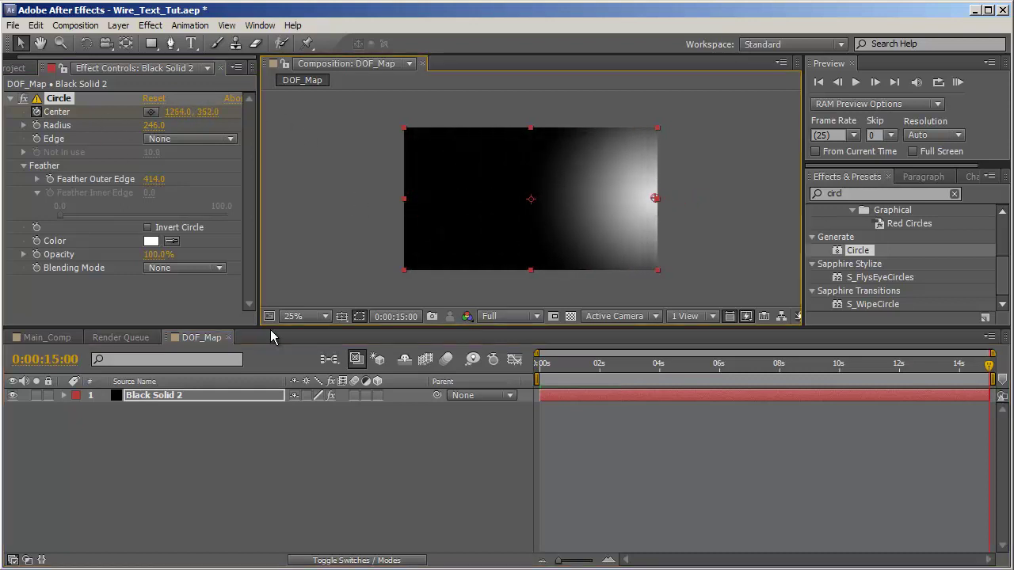
left_click(42, 336)
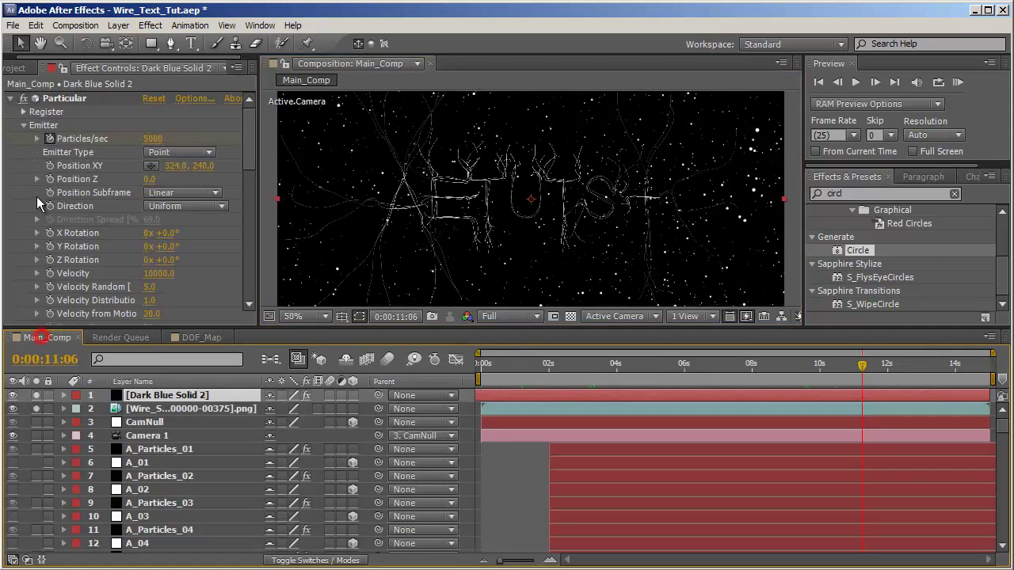
- Add the DOF_Map composition to Main_Comp directly beneath the Wire_Seq layer and hide it
left_click(24, 68)
left_click_drag(74, 254, 158, 411)
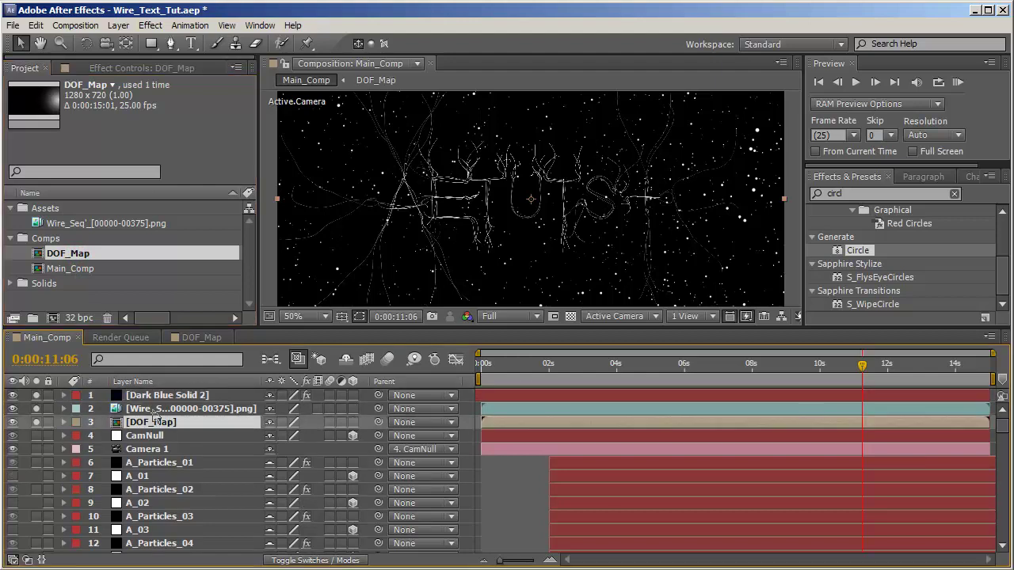
left_click(12, 422)
- Create an adjustment layer in Main_Comp and rename it DOF
right_click(30, 428)
left_click(68, 436)
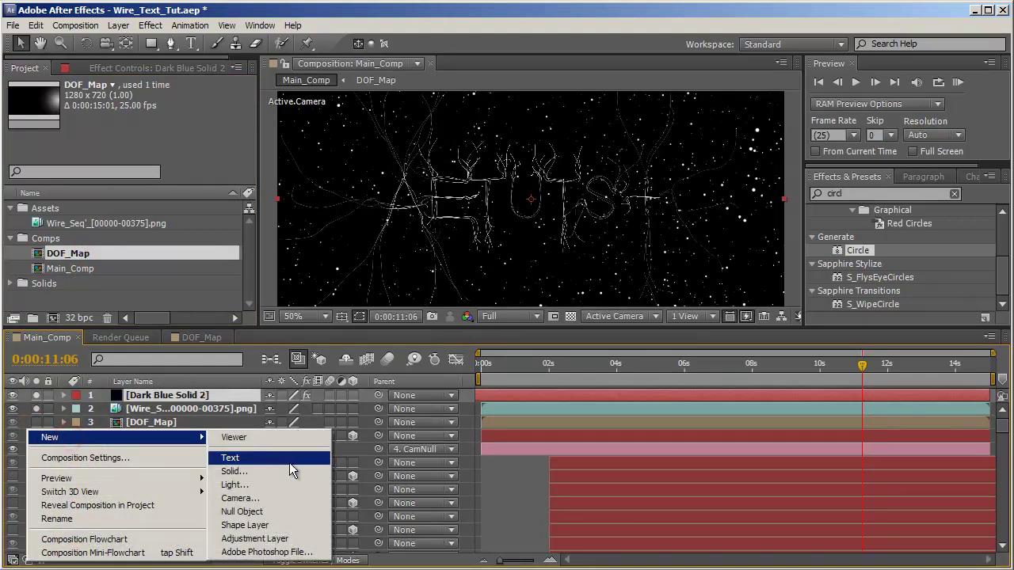
left_click(281, 538)
key("Return")
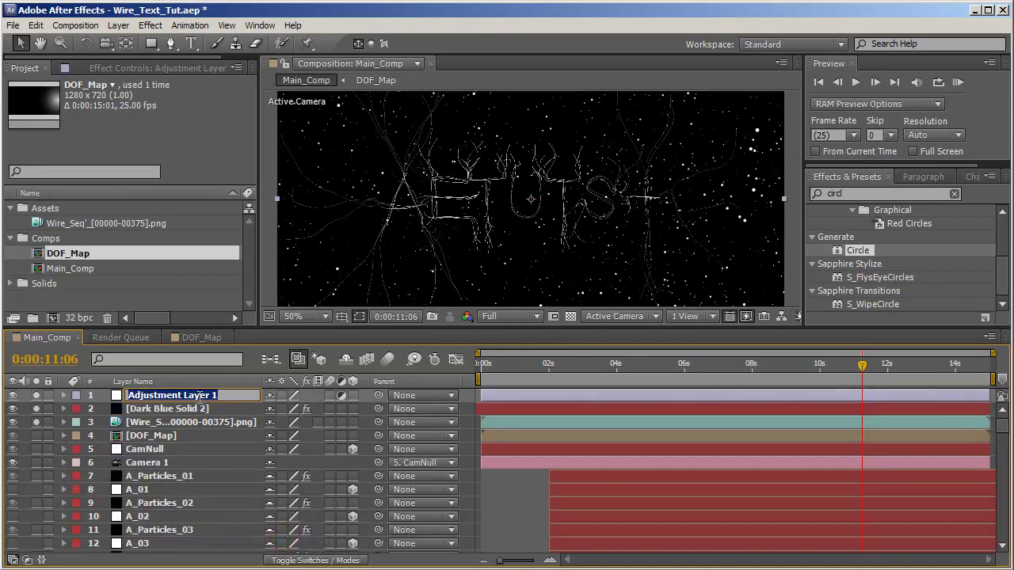
type("DO")
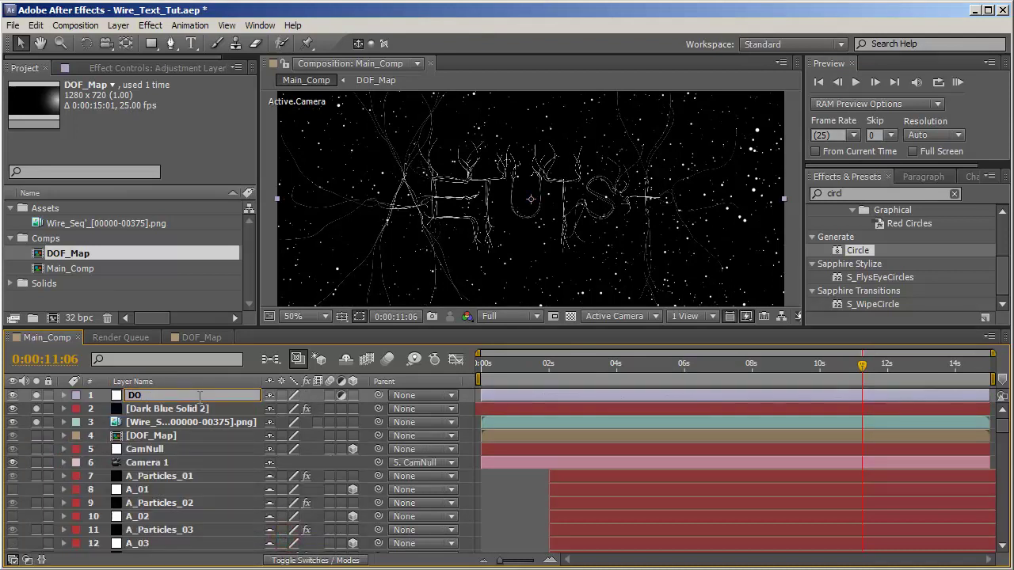
type("F")
- Rename the Dark Blue Solid 2 layer as Stars and save the project
left_click(167, 409)
key("Return")
type("S")
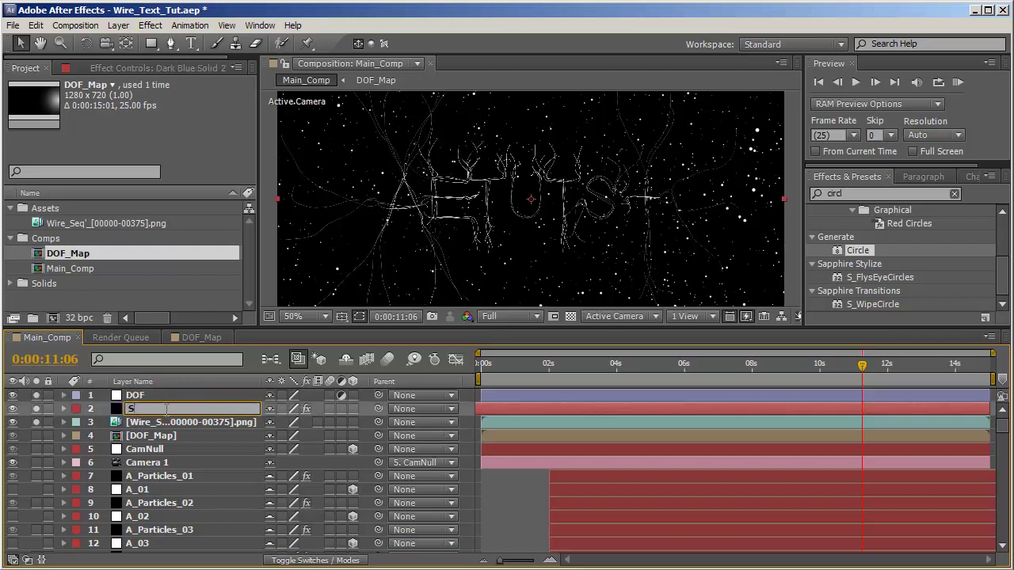
type("tars")
key("Return")
key("ctrl+s")
- Apply the Lens Blur effect to the DOF adjustment layer and set its Depth Map Layer to DOF_Map
double_click(841, 194)
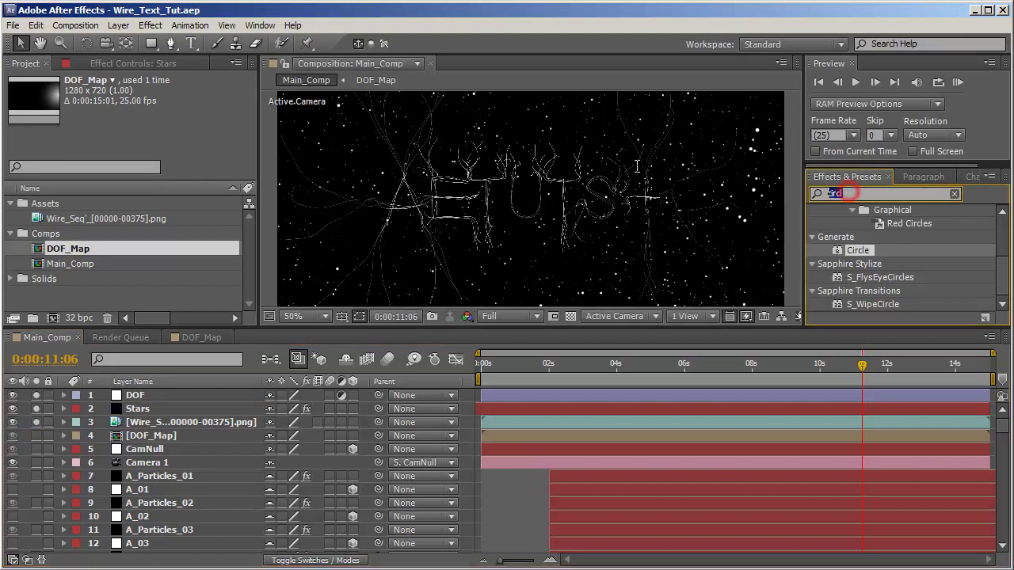
key("BackSpace")
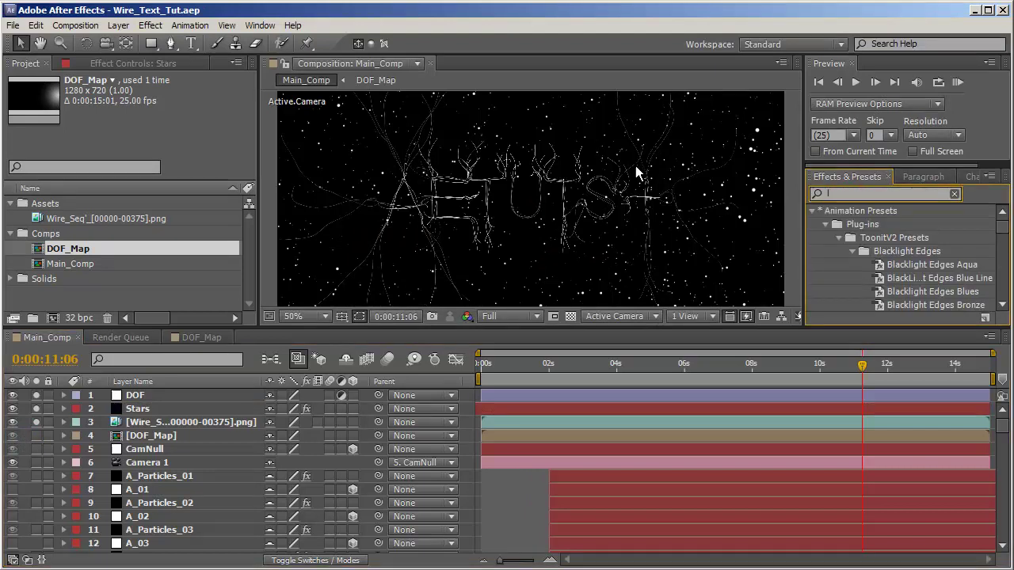
type("ens b")
left_click_drag(865, 251, 188, 402)
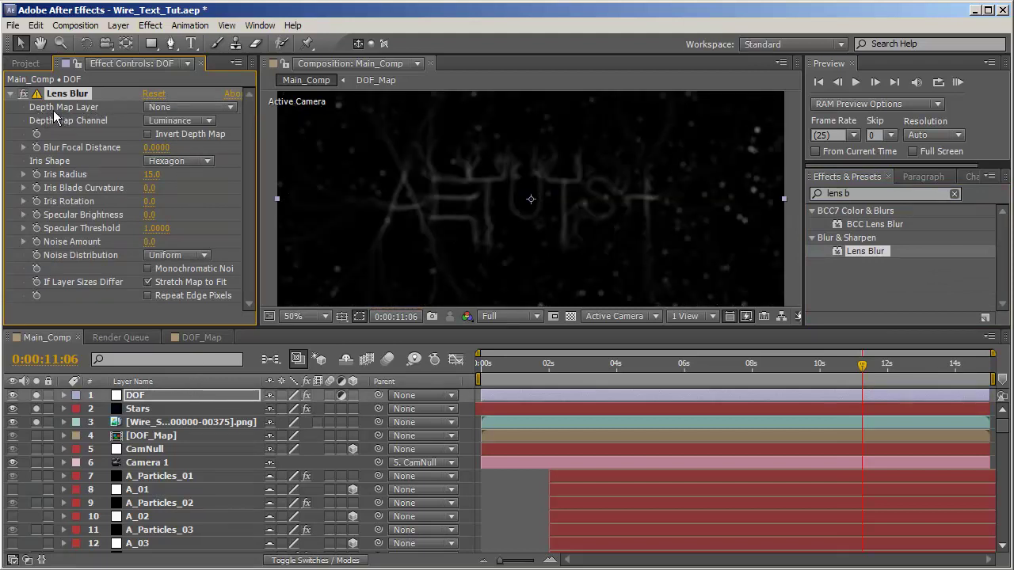
left_click(170, 106)
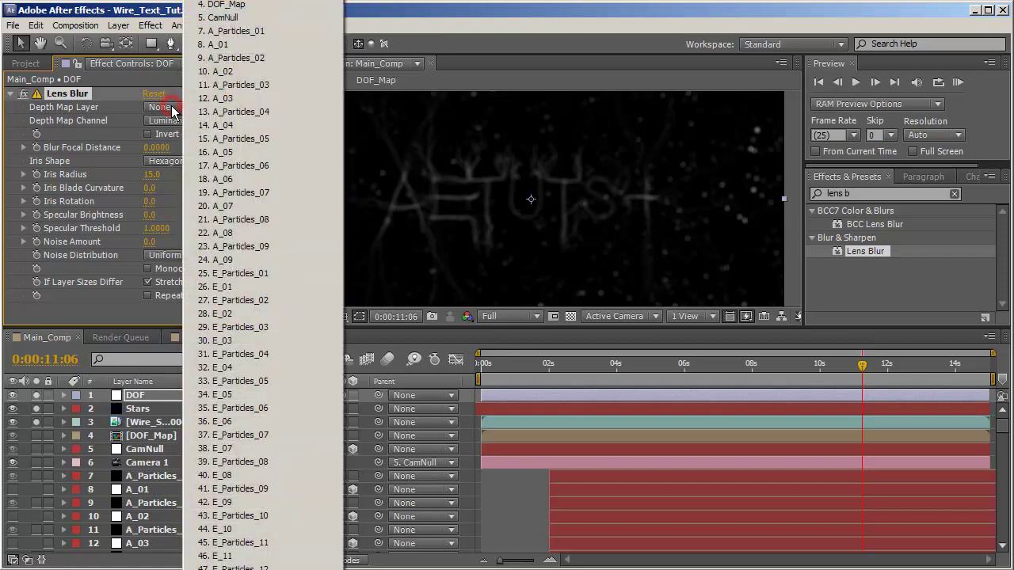
left_click(313, 5)
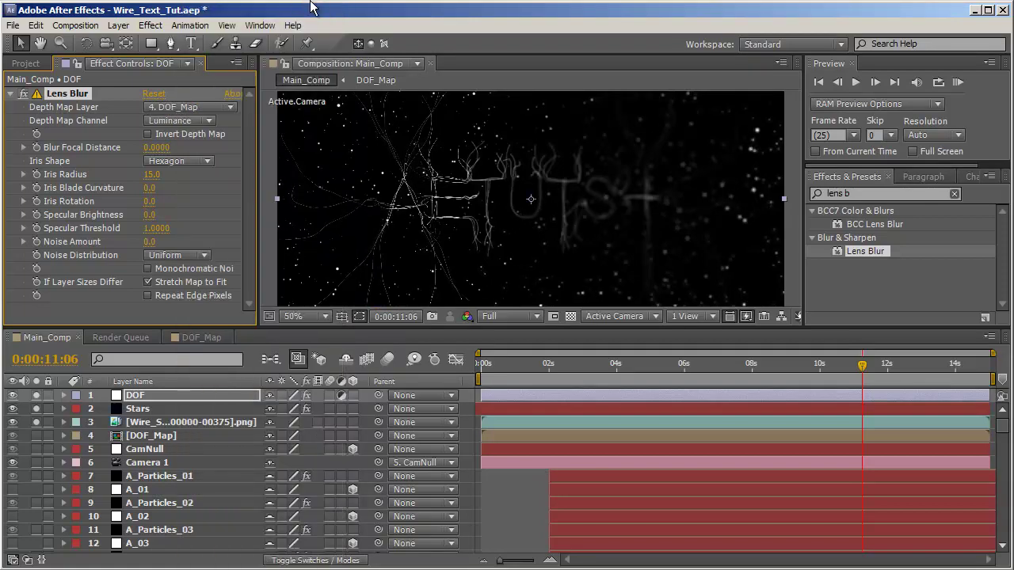
left_click(586, 364)
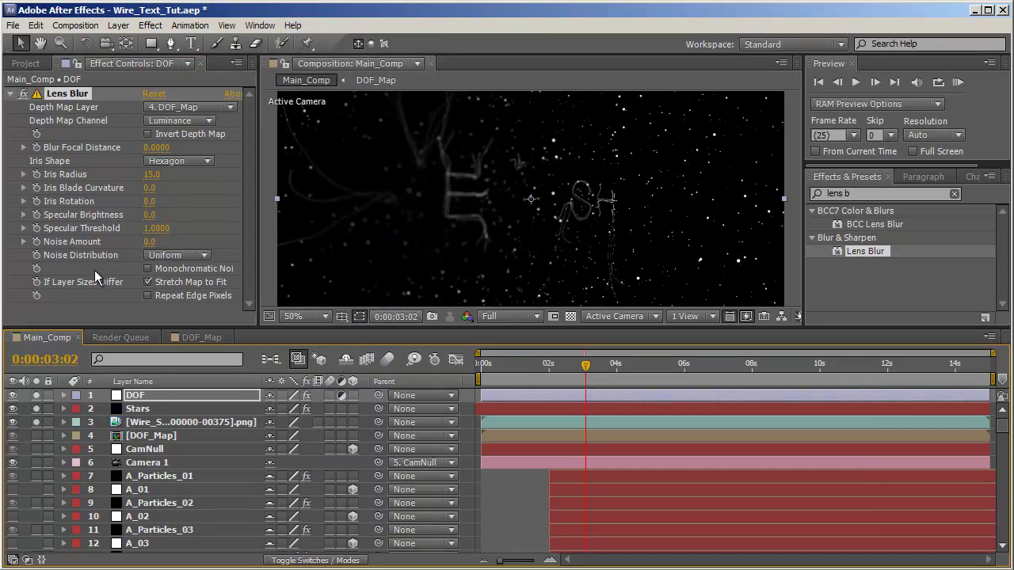
- In DOF_Map, enlarge the circle's Radius to about 425 and reduce its Feather Outer Edge to about 237
left_click(187, 337)
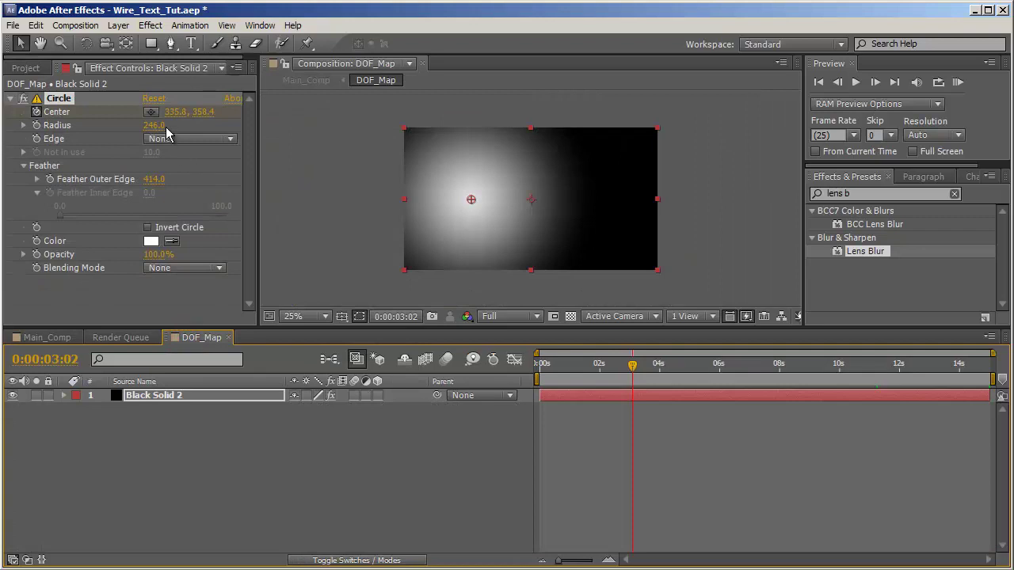
left_click_drag(155, 125, 293, 135)
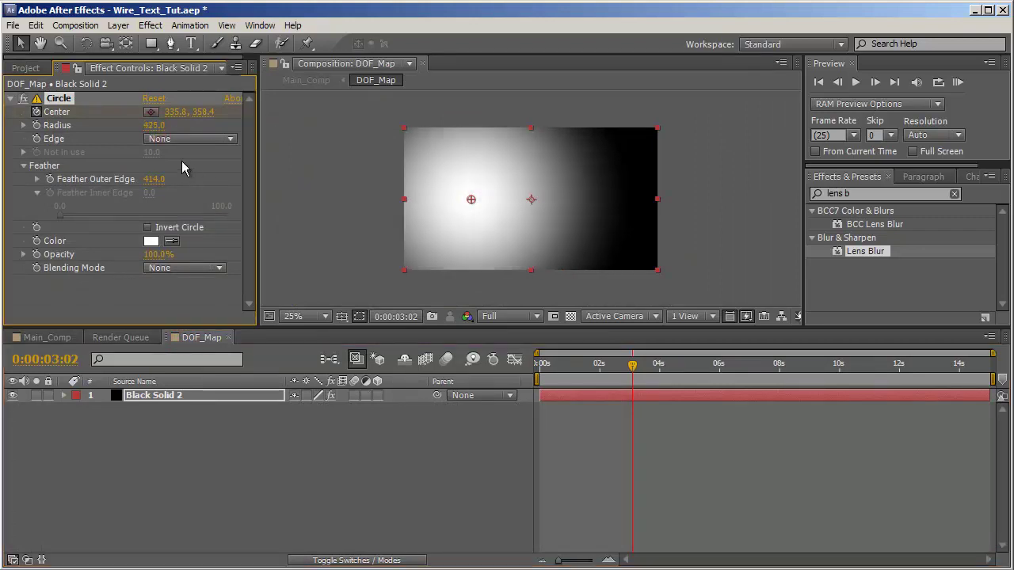
left_click_drag(156, 179, 57, 189)
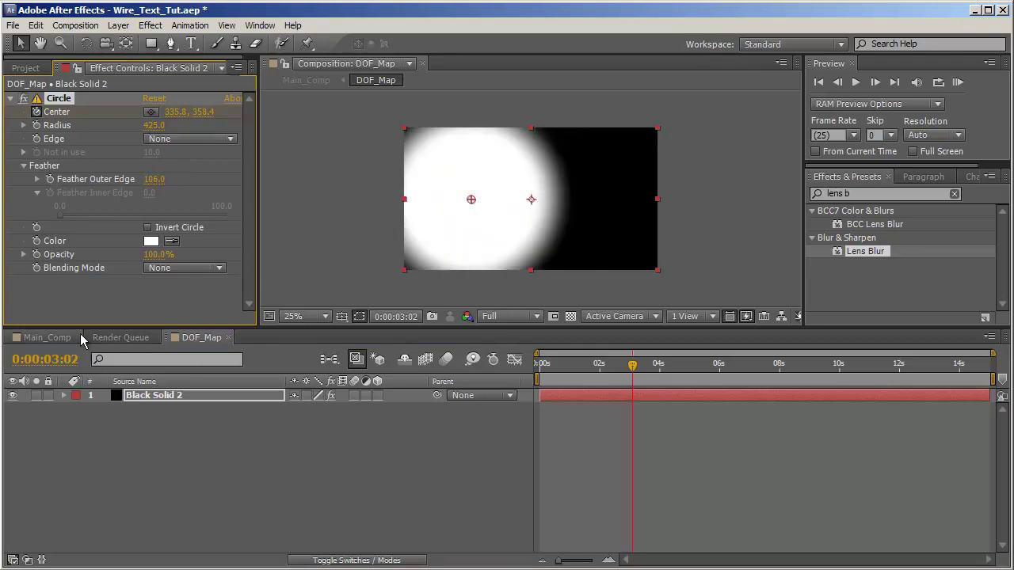
left_click_drag(154, 179, 259, 179)
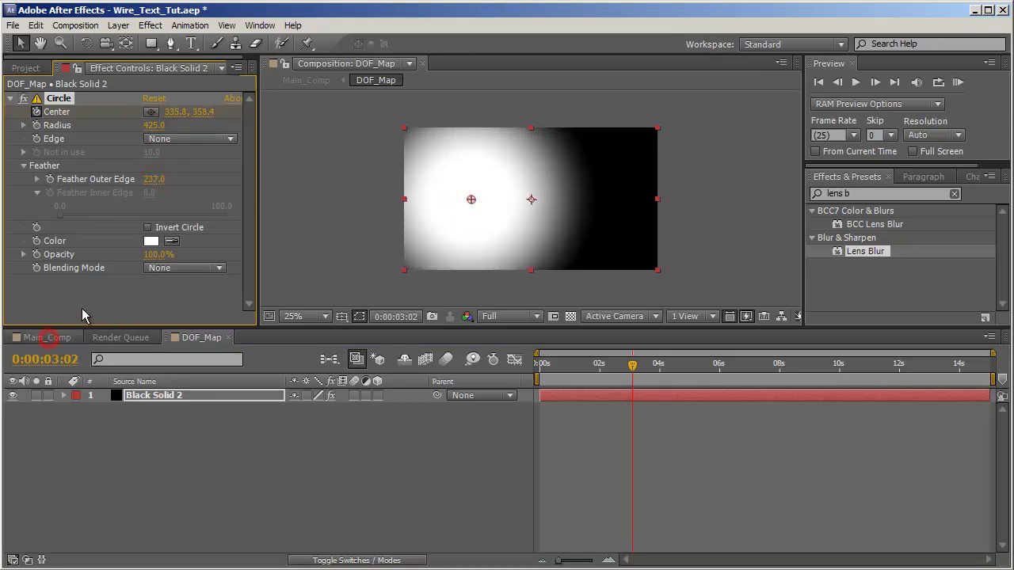
- Move the circle's Center keyframes to about 396, 368 at 0:00:00:00 and about 1300, 352 at 0:00:15:00
key("End")
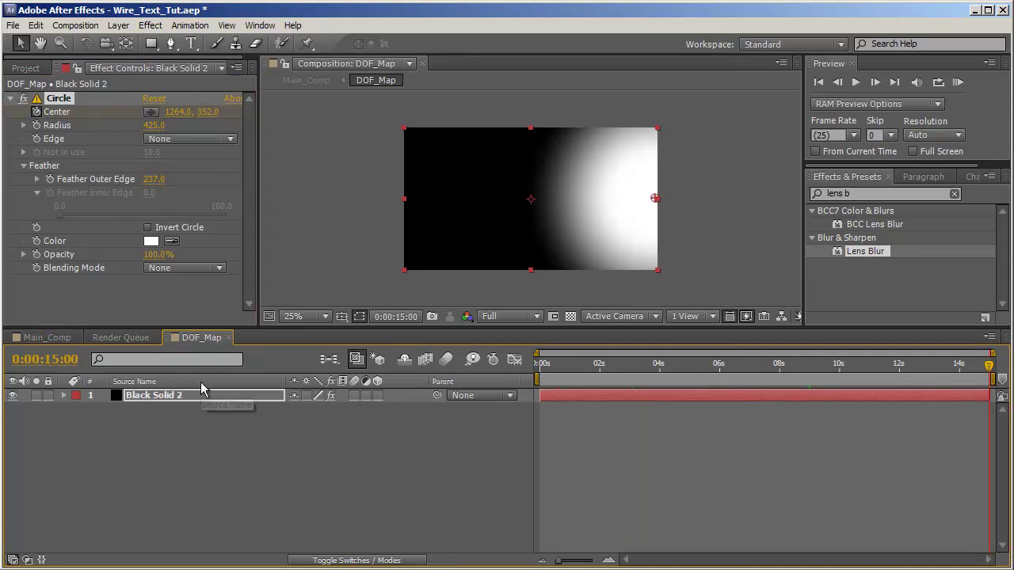
key("u")
left_click_drag(695, 370, 482, 386)
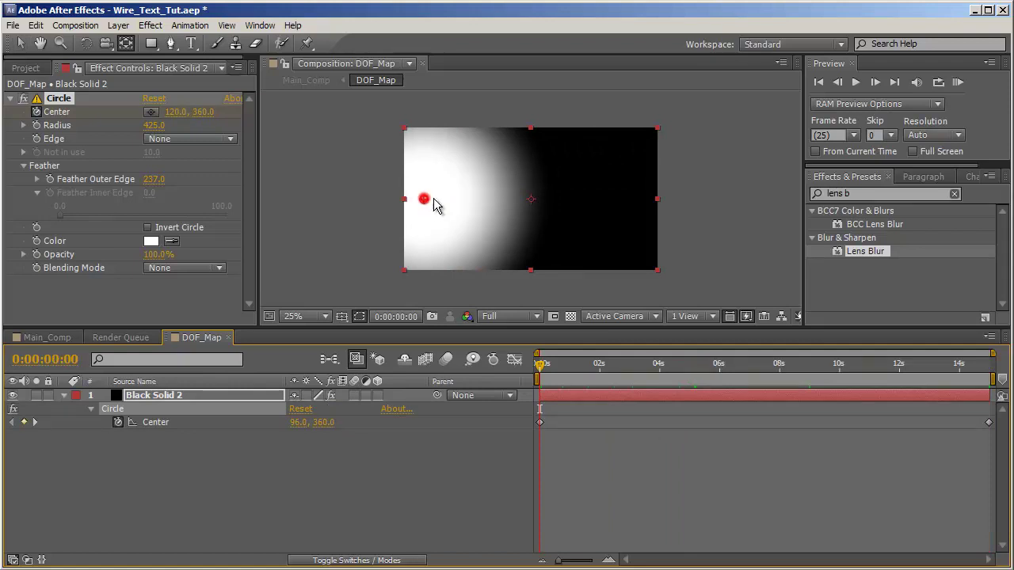
left_click_drag(424, 199, 484, 201)
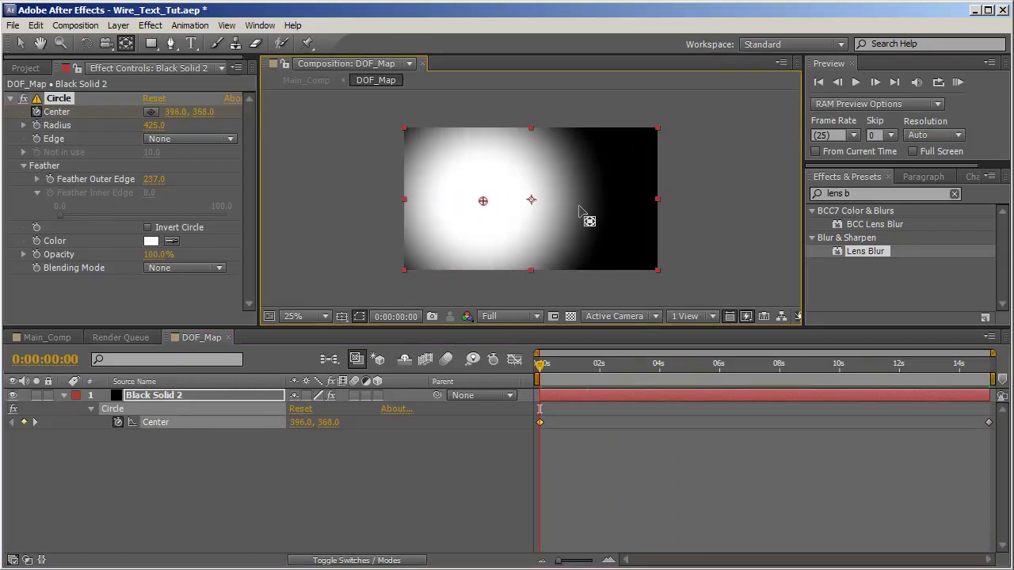
left_click_drag(922, 369, 990, 366)
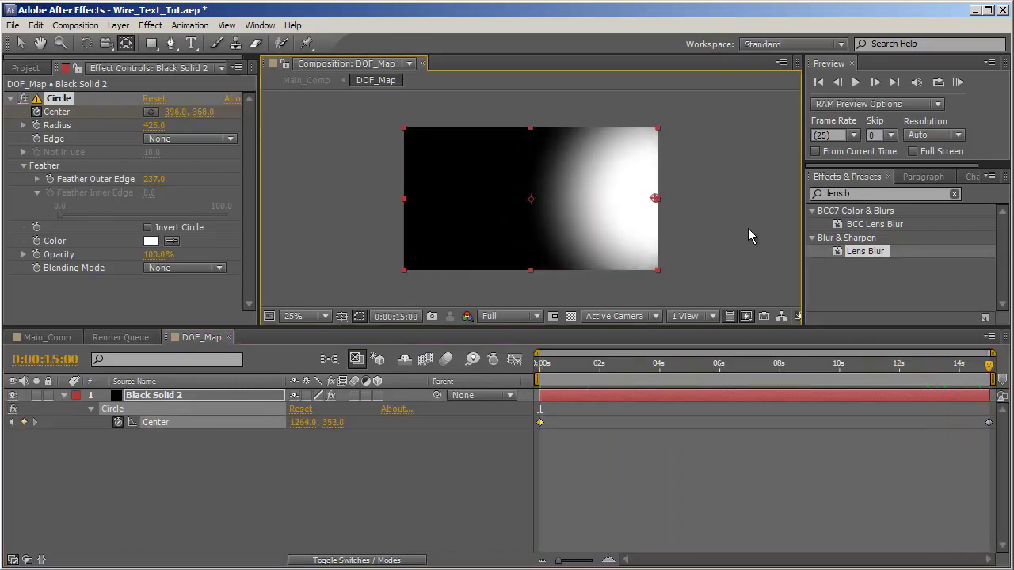
mouse_move(654, 198)
left_mouse_down()
mouse_move(647, 200)
mouse_move(662, 200)
left_mouse_up()
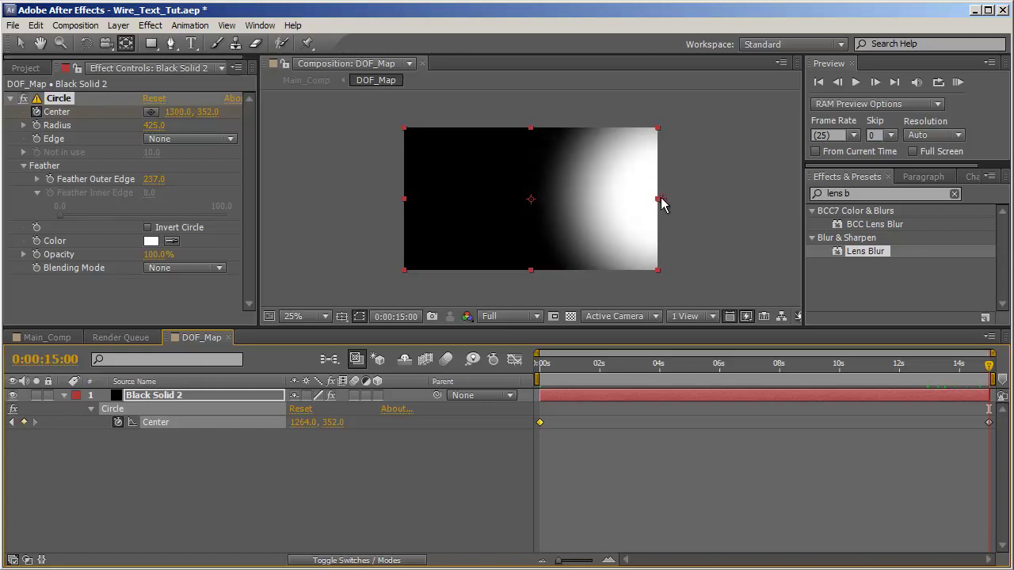
- In Main_Comp, set the DOF layer's Lens Blur to a Heptagon Iris Shape and an Iris Radius of 20
left_click(47, 338)
left_click_drag(519, 369, 647, 379)
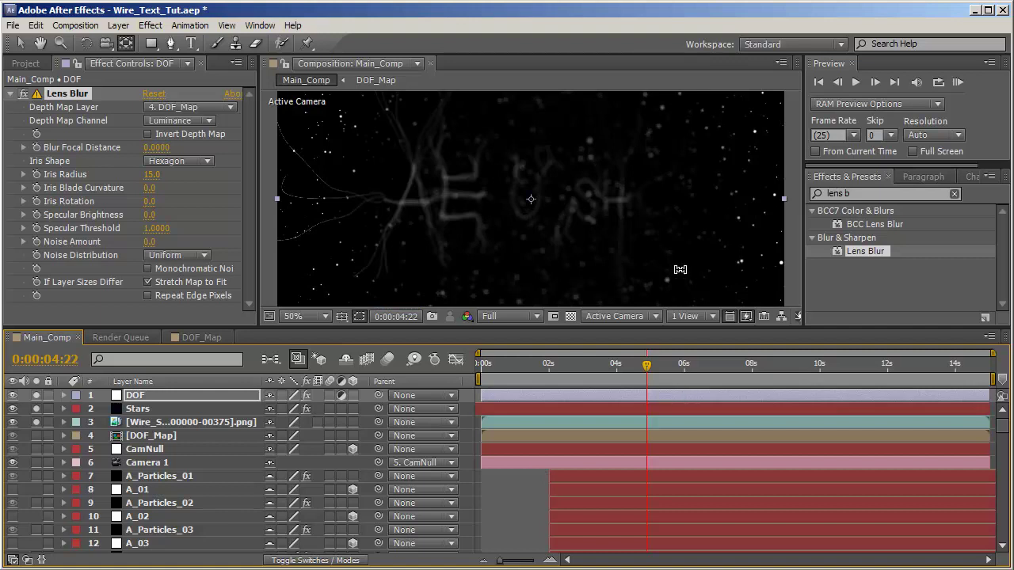
scroll(680, 269, "down", 2)
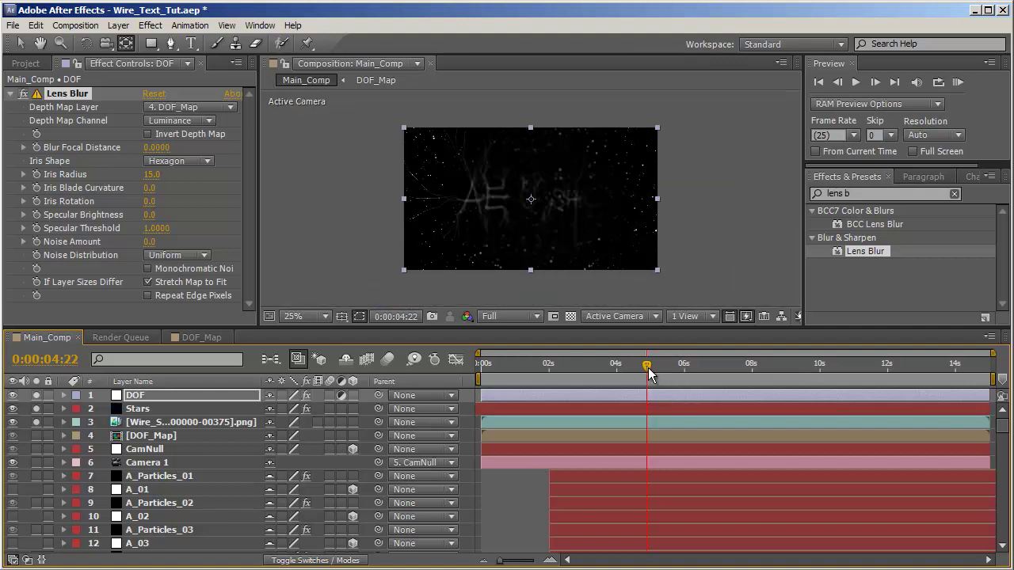
left_click_drag(649, 375, 755, 377)
key("period")
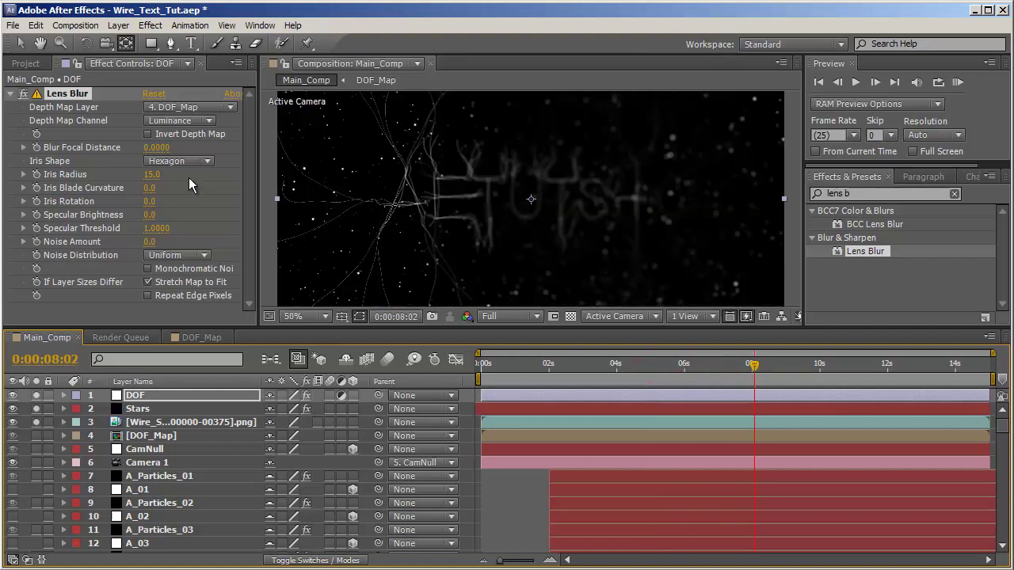
left_click(191, 159)
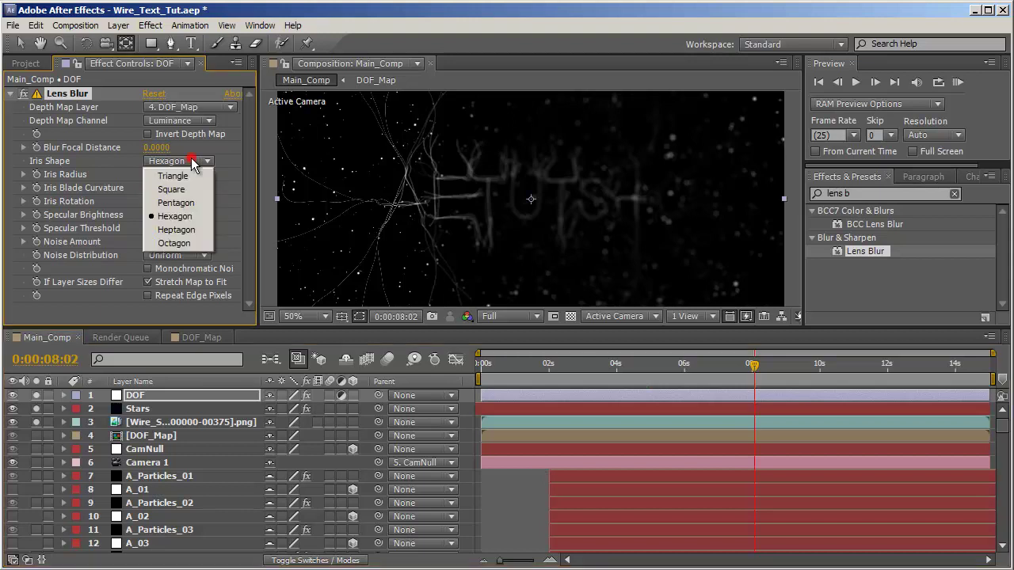
left_click(191, 230)
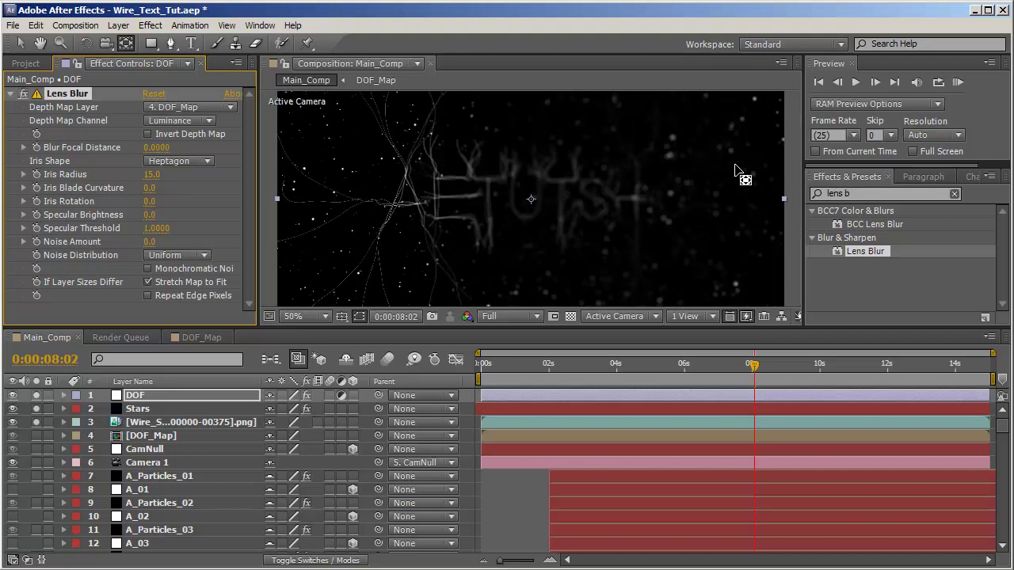
left_click(153, 174)
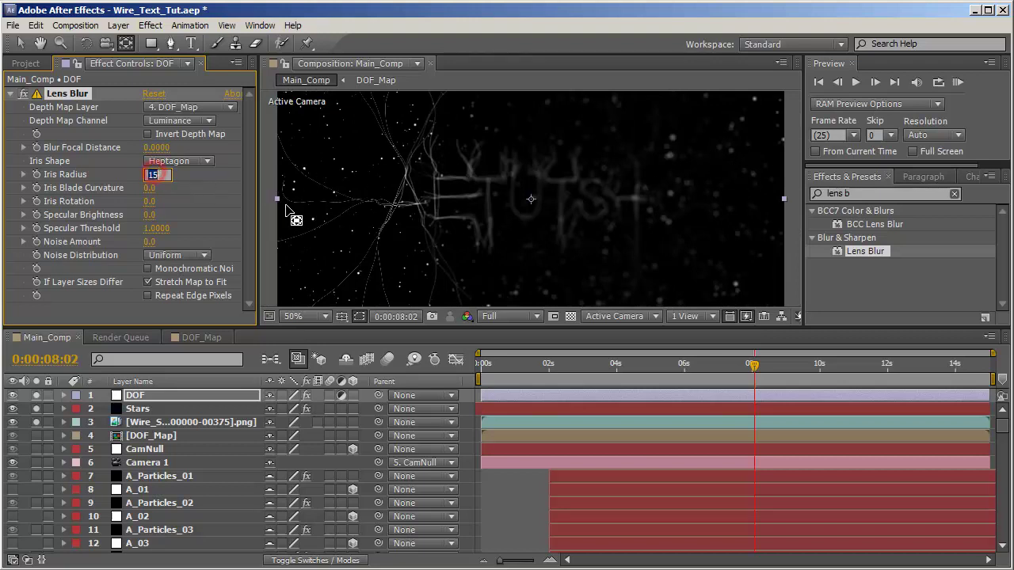
- Set the DOF_Map circle's Feather Outer Edge to 510 and Radius to about 395, and preview the blur in Main_Comp
left_click(199, 337)
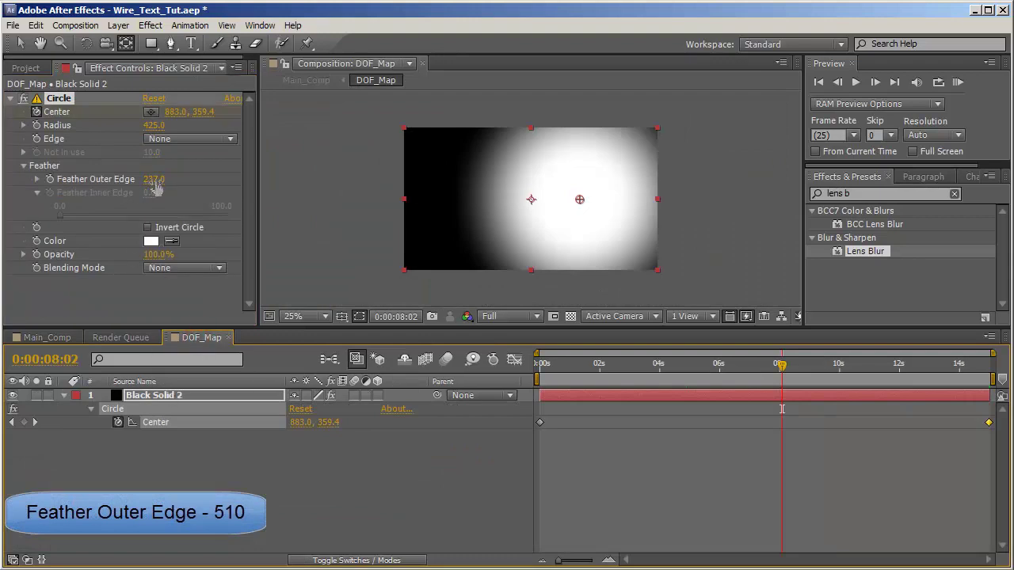
left_click_drag(154, 186, 282, 171)
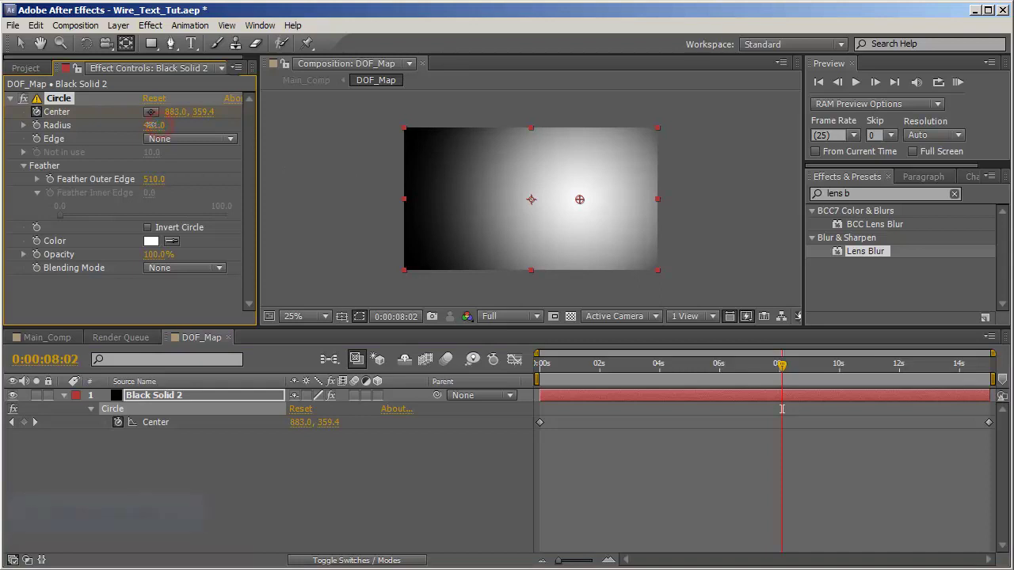
left_click_drag(151, 125, 138, 126)
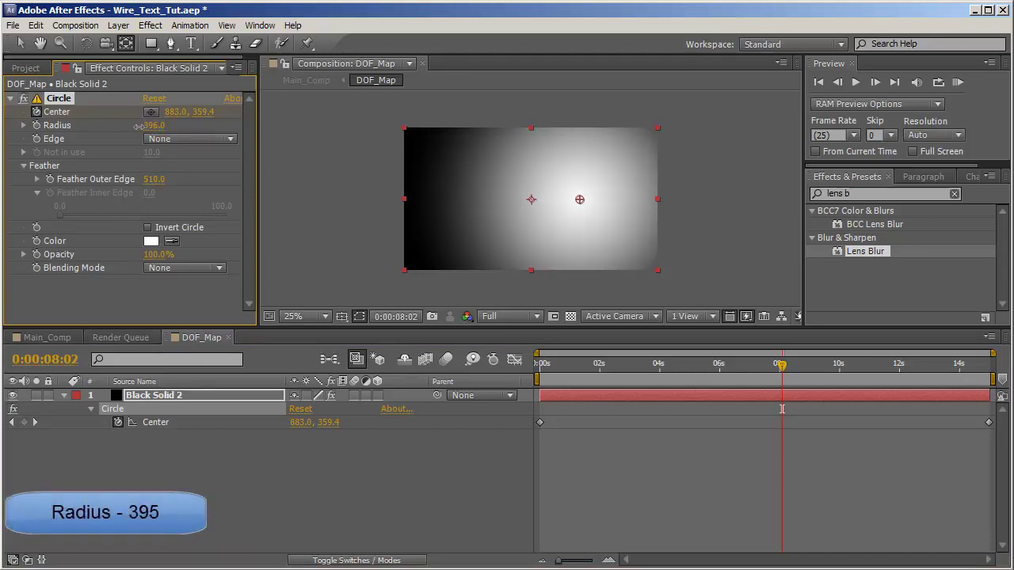
left_click(45, 338)
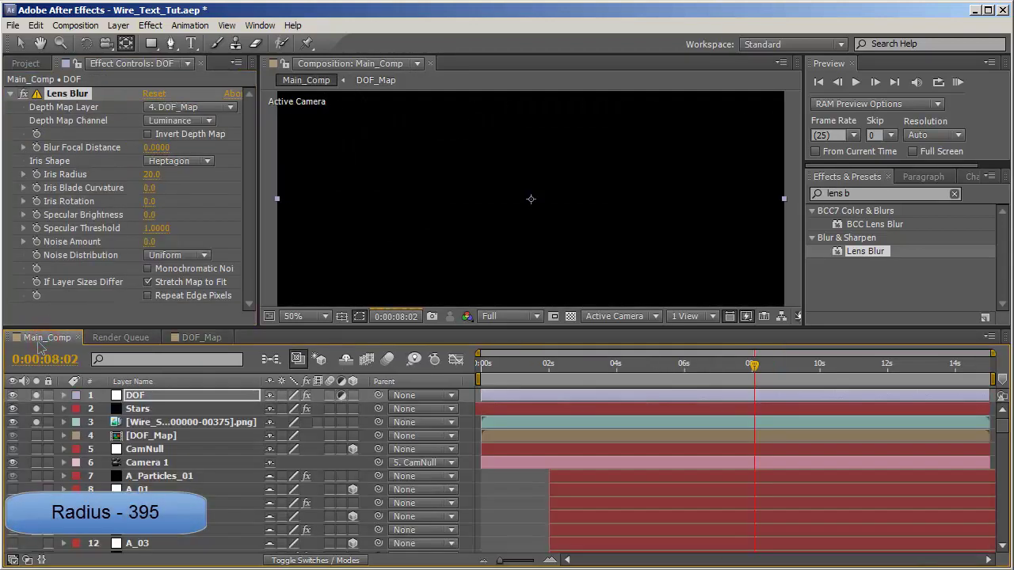
left_click(544, 365)
left_click(495, 366)
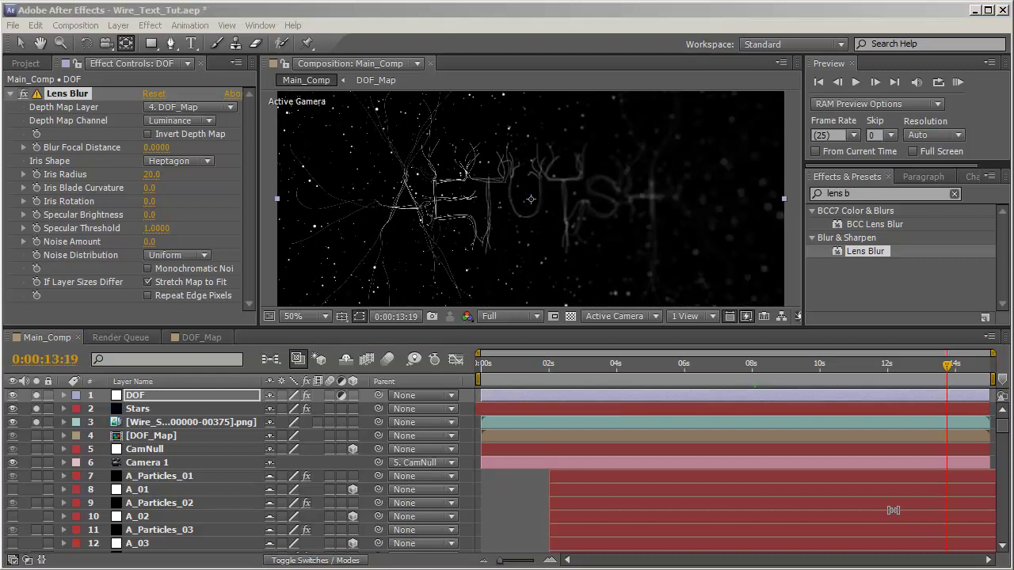
- Apply the Stylize Glow effect to the Wire_Seq PNG sequence layer in Main_Comp
left_click(240, 428)
left_click(858, 195)
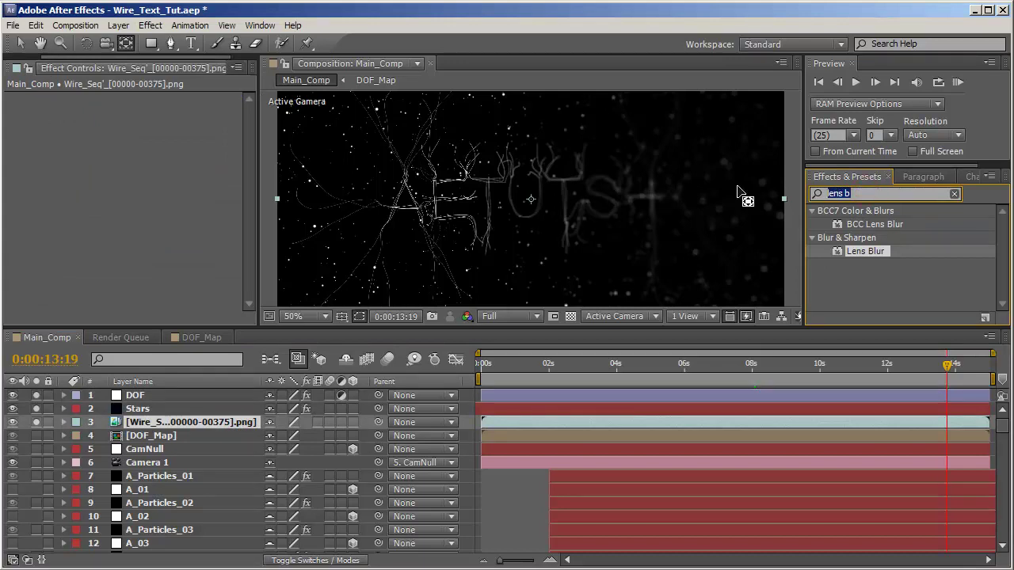
type("glow")
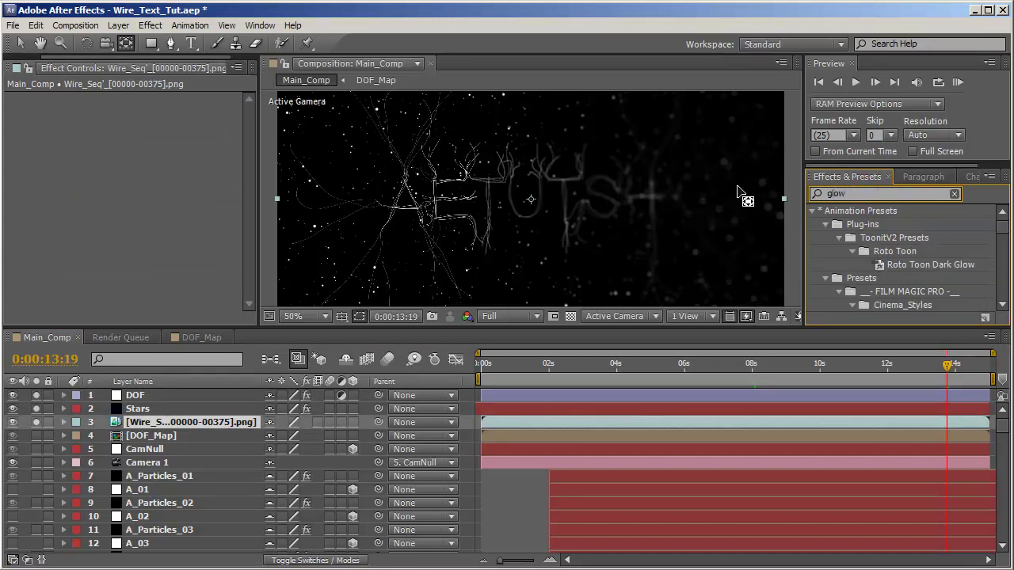
scroll(887, 238, "down", 5)
left_click_drag(857, 277, 243, 420)
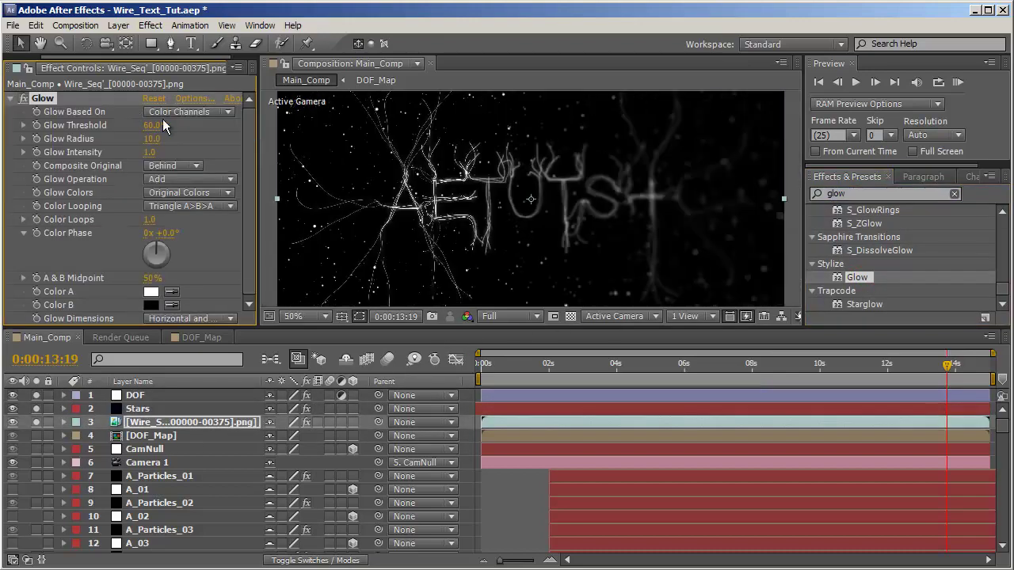
- Set the wire sequence's Glow Threshold to about 54.5%, Glow Radius to about 16 and Glow Intensity to 3
left_click_drag(162, 122, 130, 124)
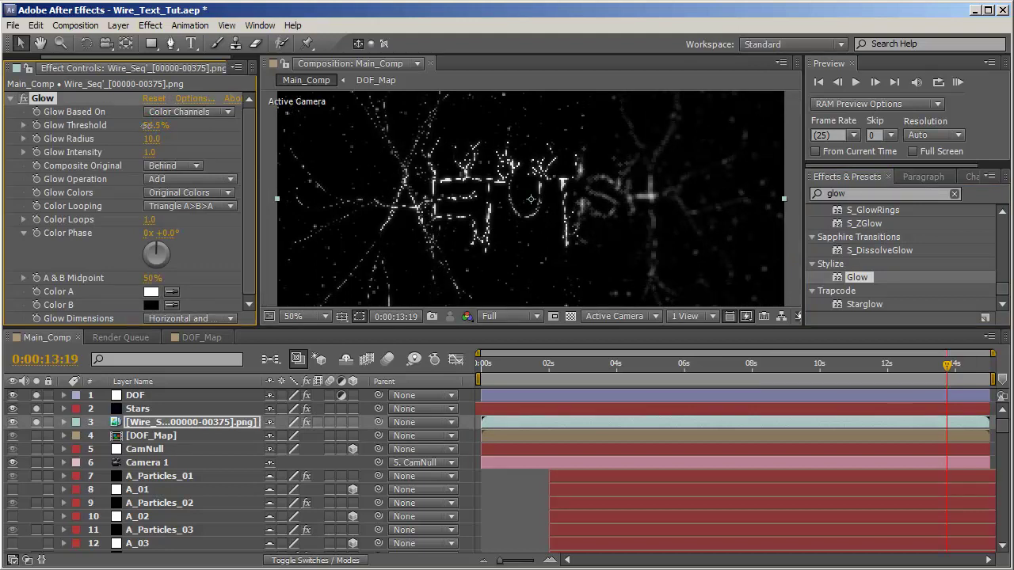
left_click(152, 140)
left_click_drag(164, 142, 165, 141)
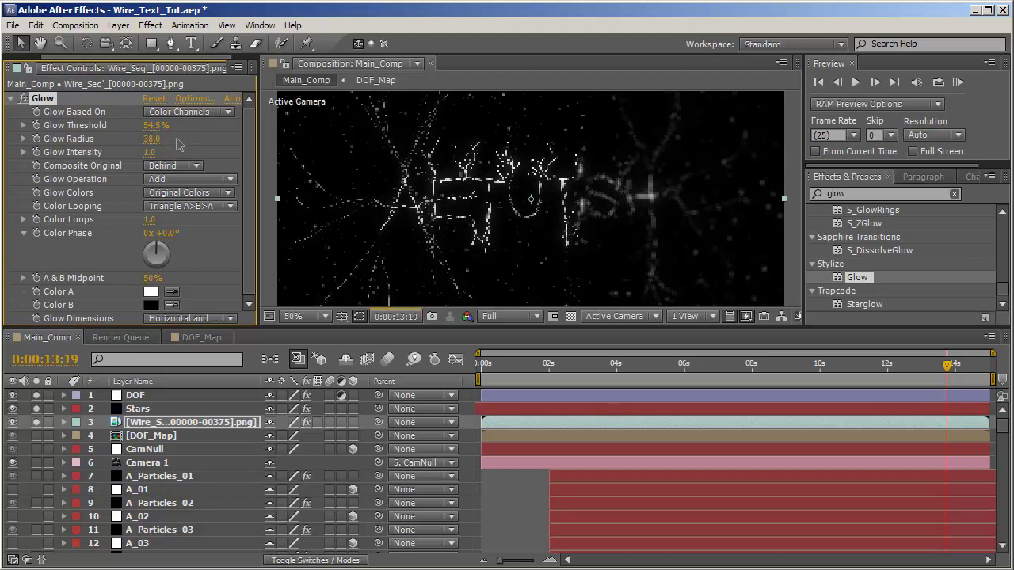
scroll(471, 166, "up", 2)
left_click(152, 151)
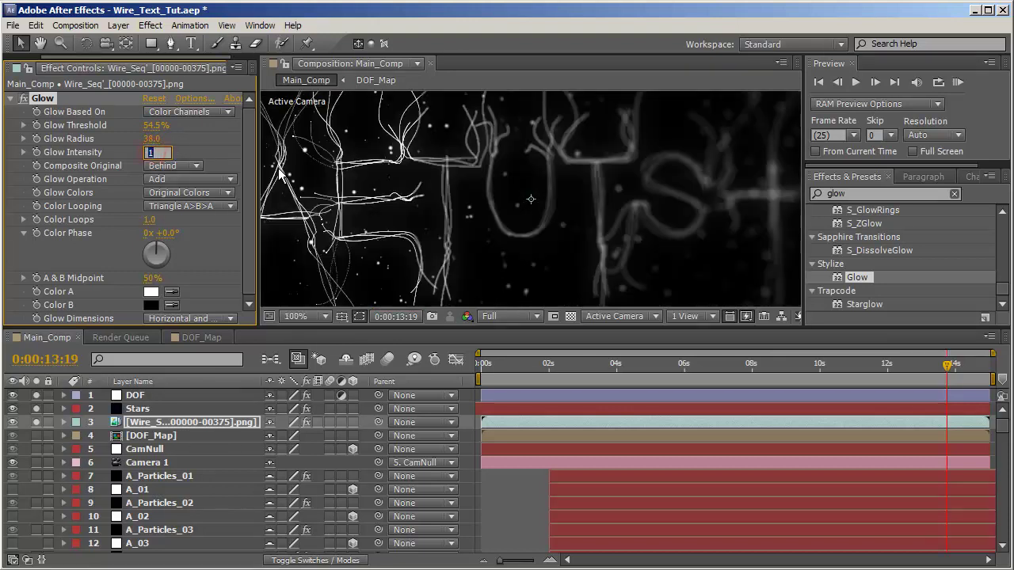
key("Return")
left_click_drag(150, 139, 112, 151)
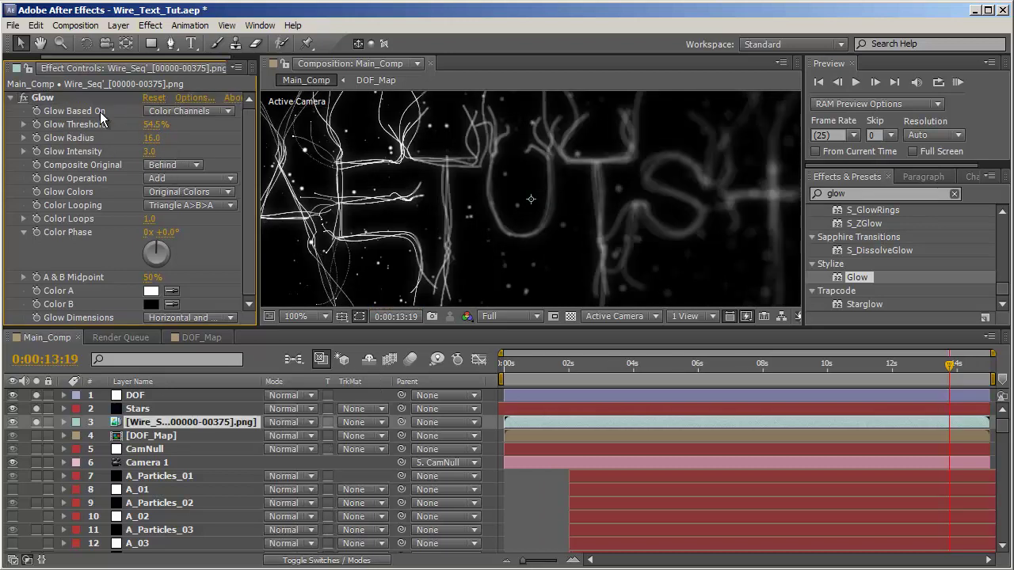
- Lower the Glow Intensity to 2 and duplicate the Glow effect on the wire sequence layer
left_click(63, 100)
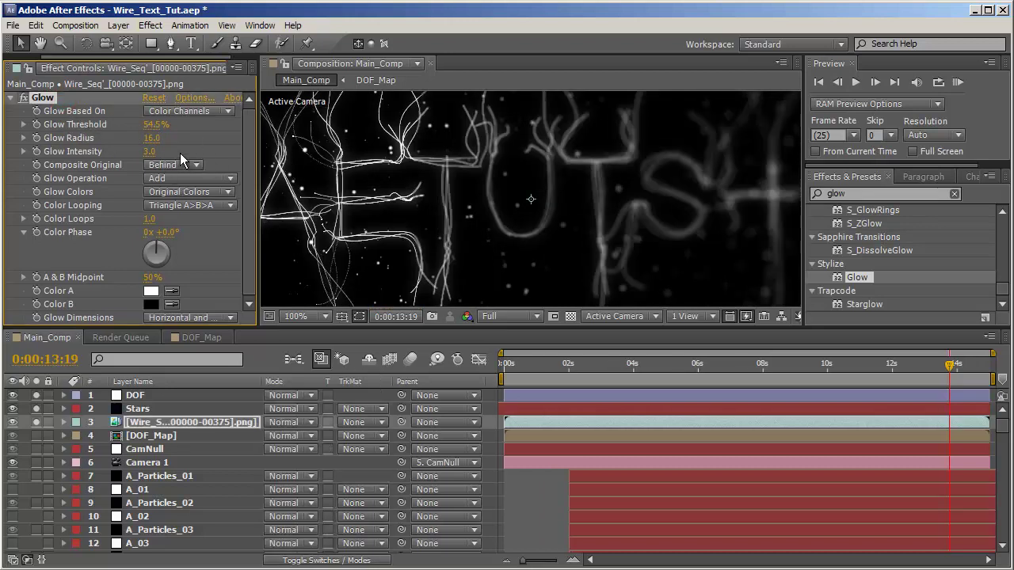
left_click(155, 151)
type("2")
key("Return")
key("ctrl+d")
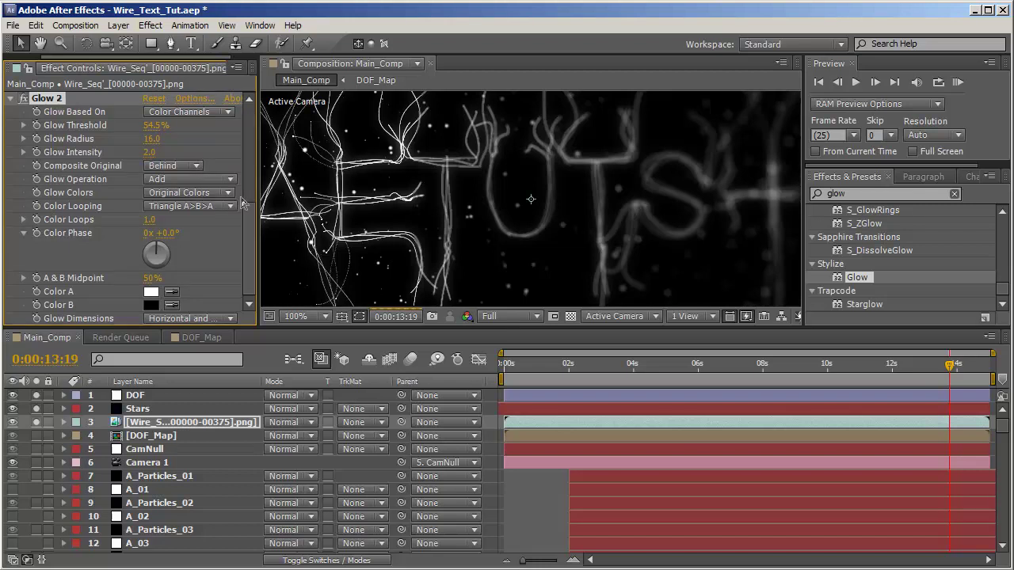
key("comma")
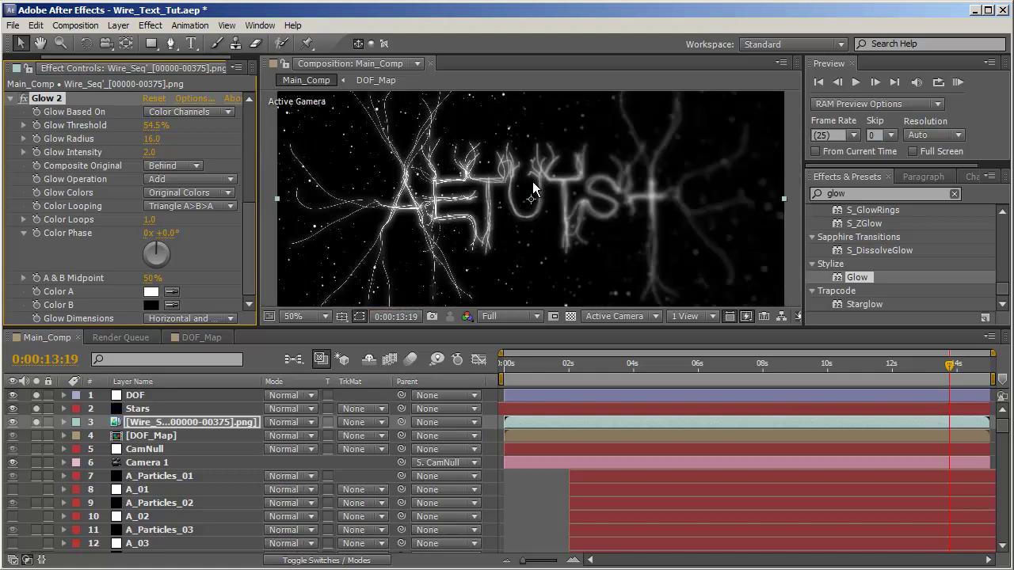
scroll(529, 188, "up", 2)
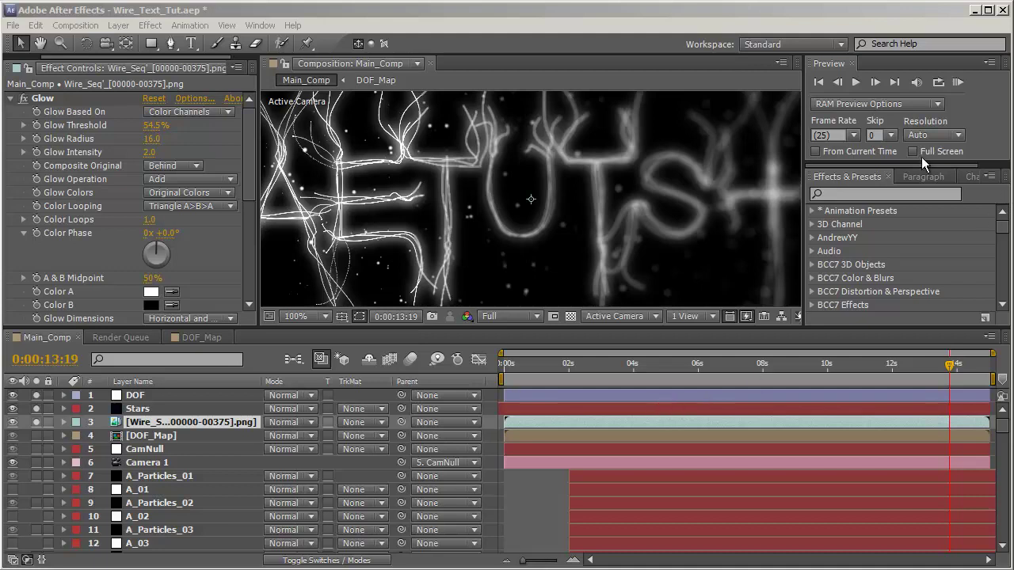
- Add a Fill effect to the wire sequence layer and place it above both Glow effects
left_click(900, 195)
type("fill")
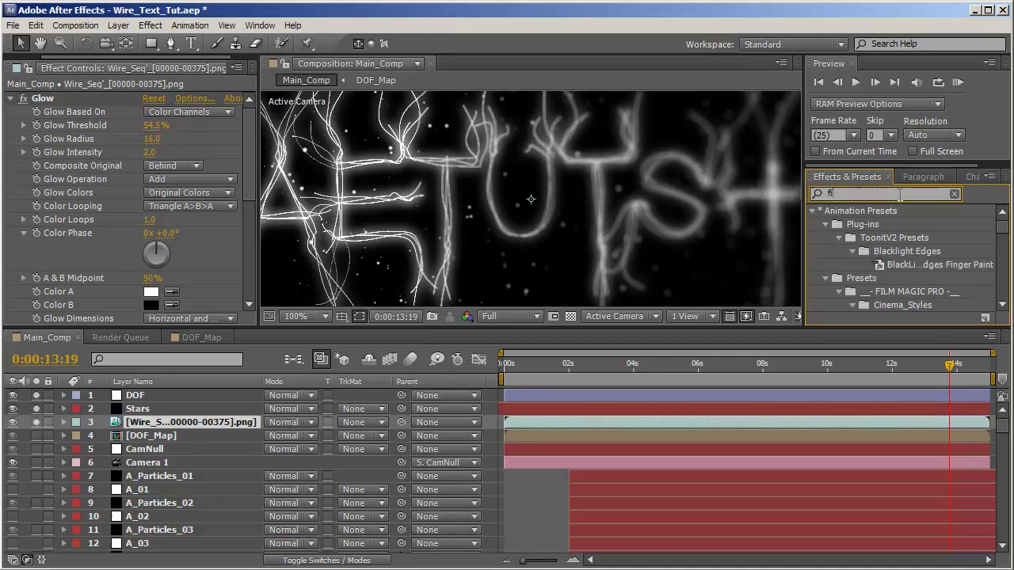
double_click(852, 305)
left_click_drag(54, 223, 70, 96)
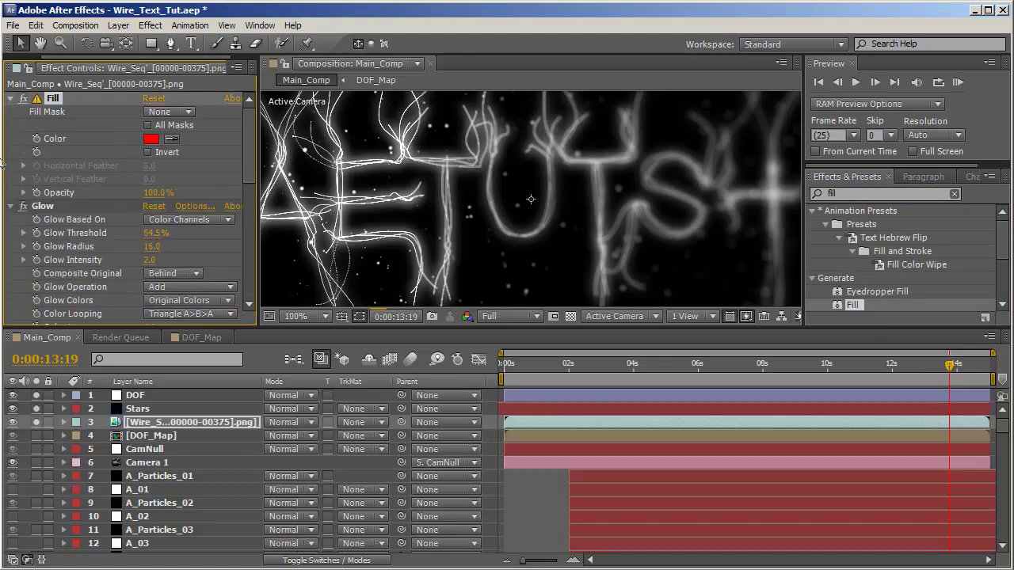
left_click(12, 206)
scroll(583, 210, "down", 1)
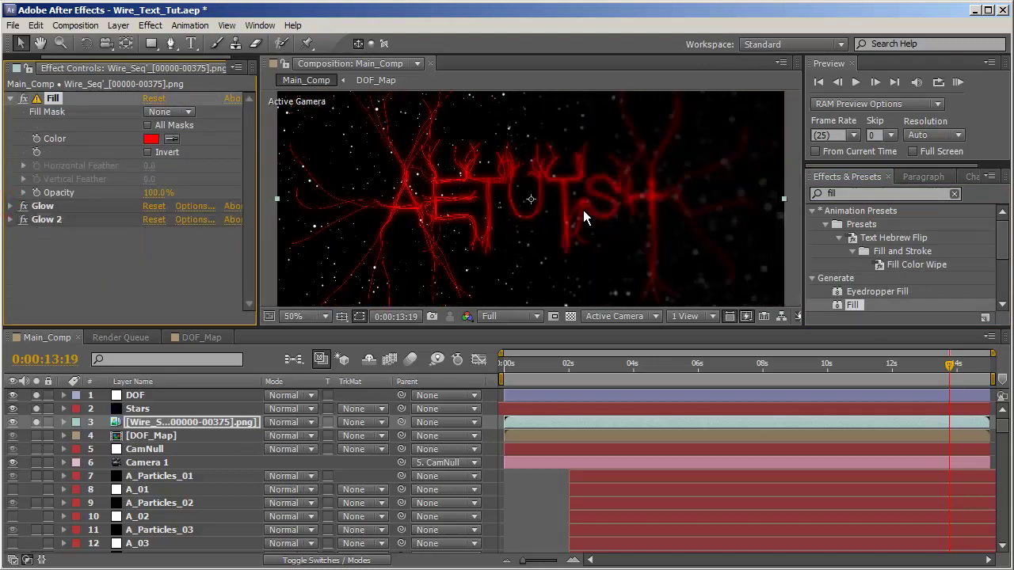
scroll(605, 240, "up", 1)
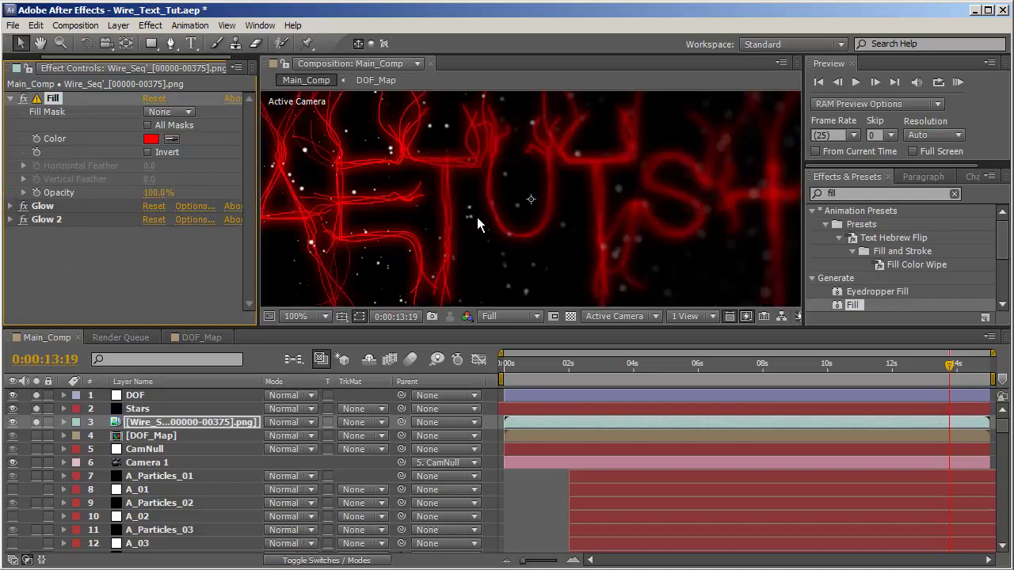
- Change the Fill color to purple, 9C00FF
left_click(151, 140)
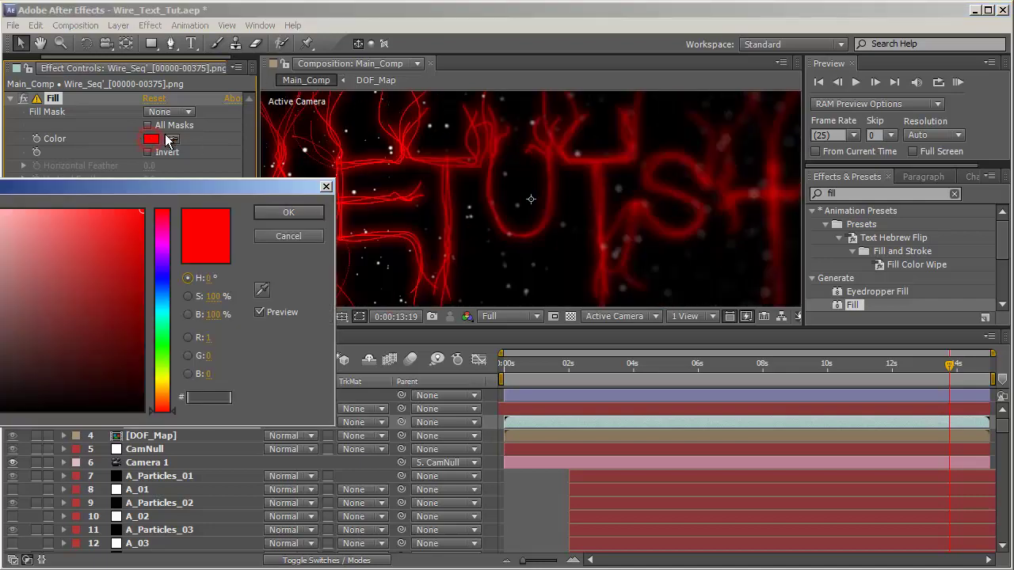
left_click(162, 260)
left_click(163, 256)
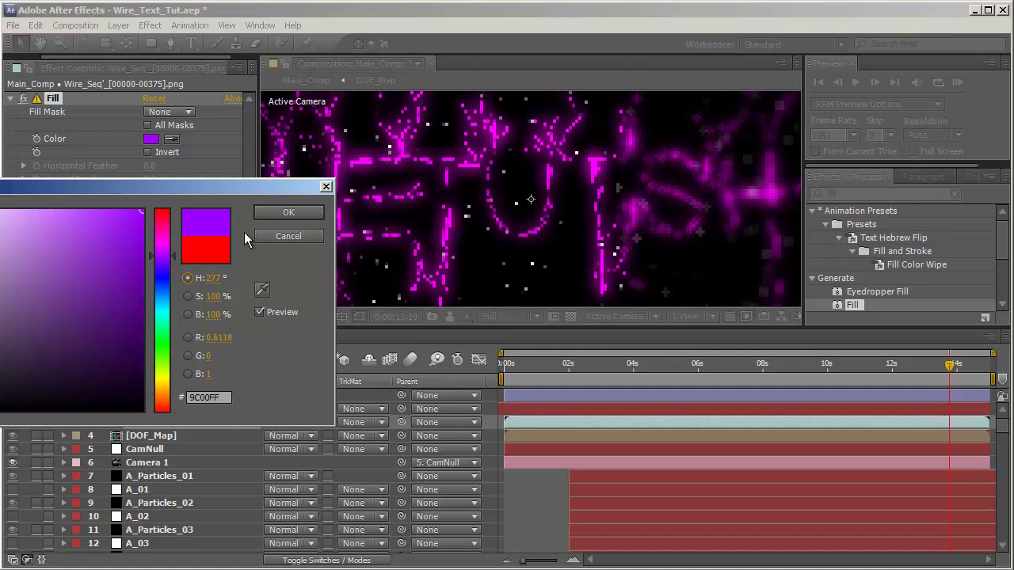
left_click(269, 215)
scroll(524, 208, "down", 1)
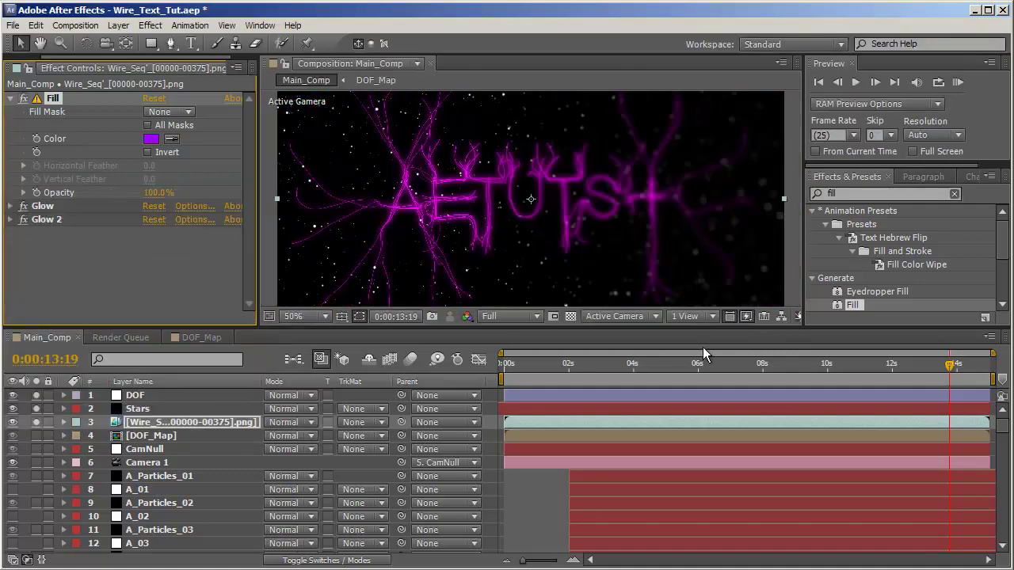